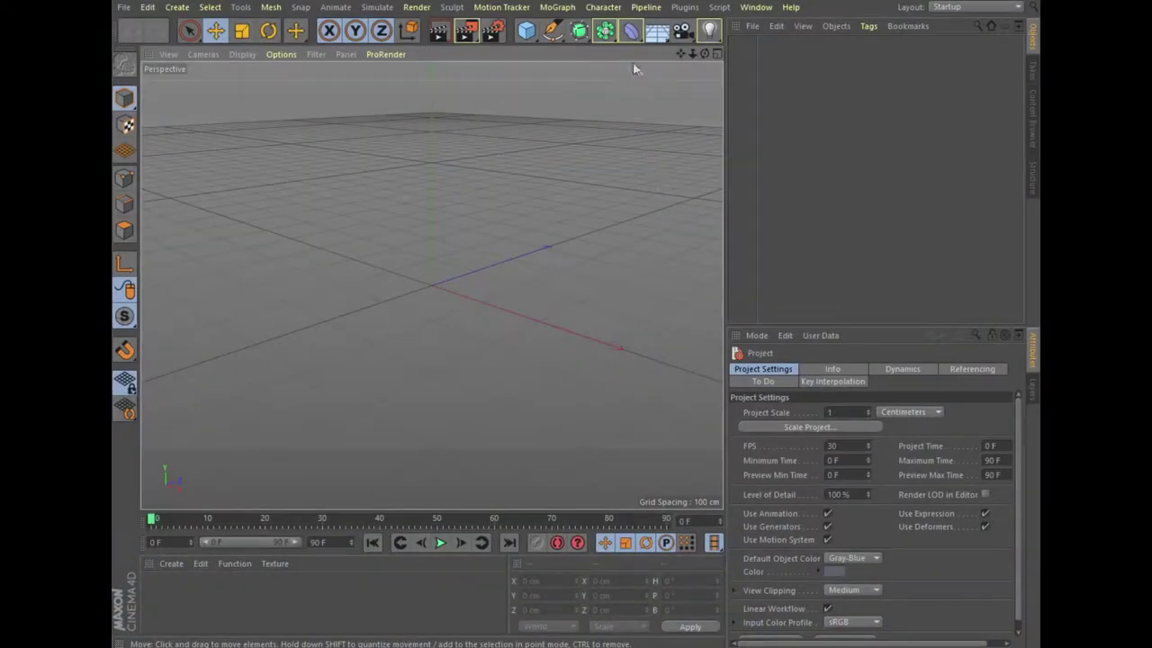
Step: Add a 100 cm sphere and raise it to about Y 183 cm above the grid
{"action": "left_click", "coordinate": [527, 31]}
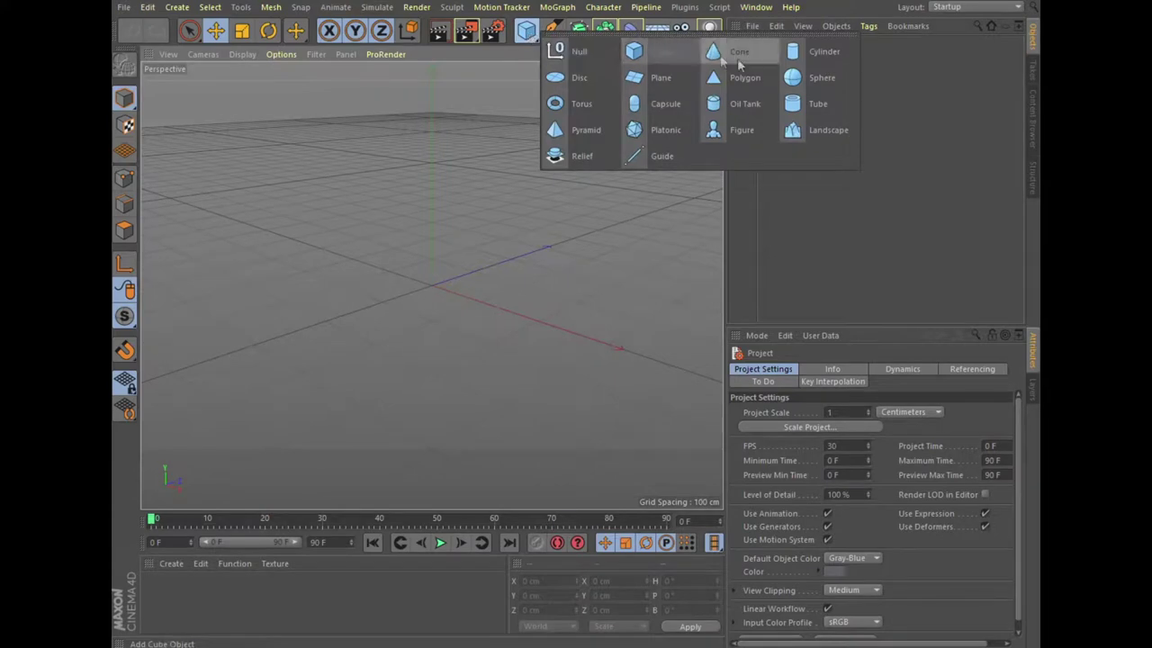
{"action": "left_click", "coordinate": [796, 79]}
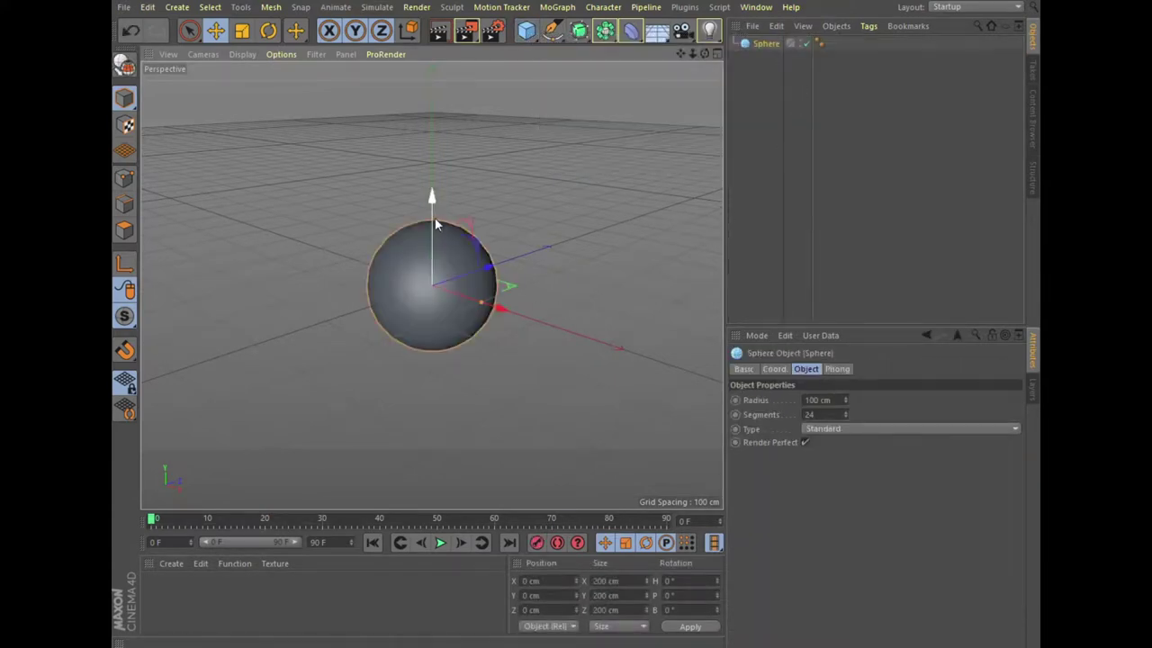
{"action": "left_click_drag", "start_coordinate": [680, 126], "coordinate": [680, 148], "text": "alt"}
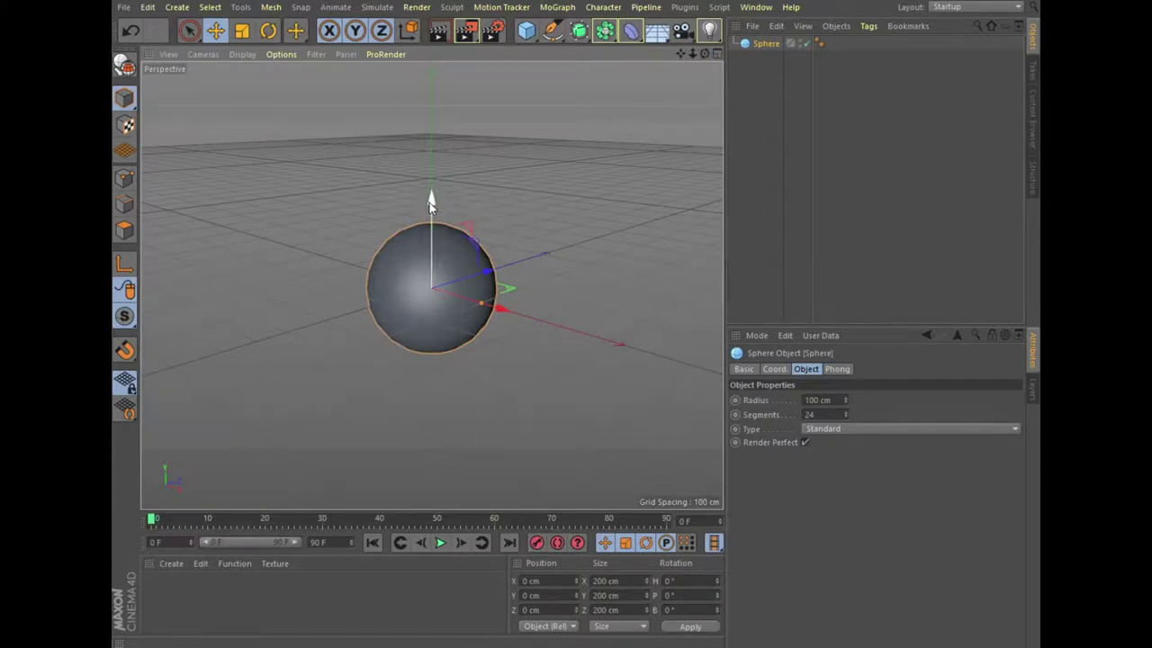
{"action": "left_click_drag", "start_coordinate": [432, 198], "coordinate": [463, 77]}
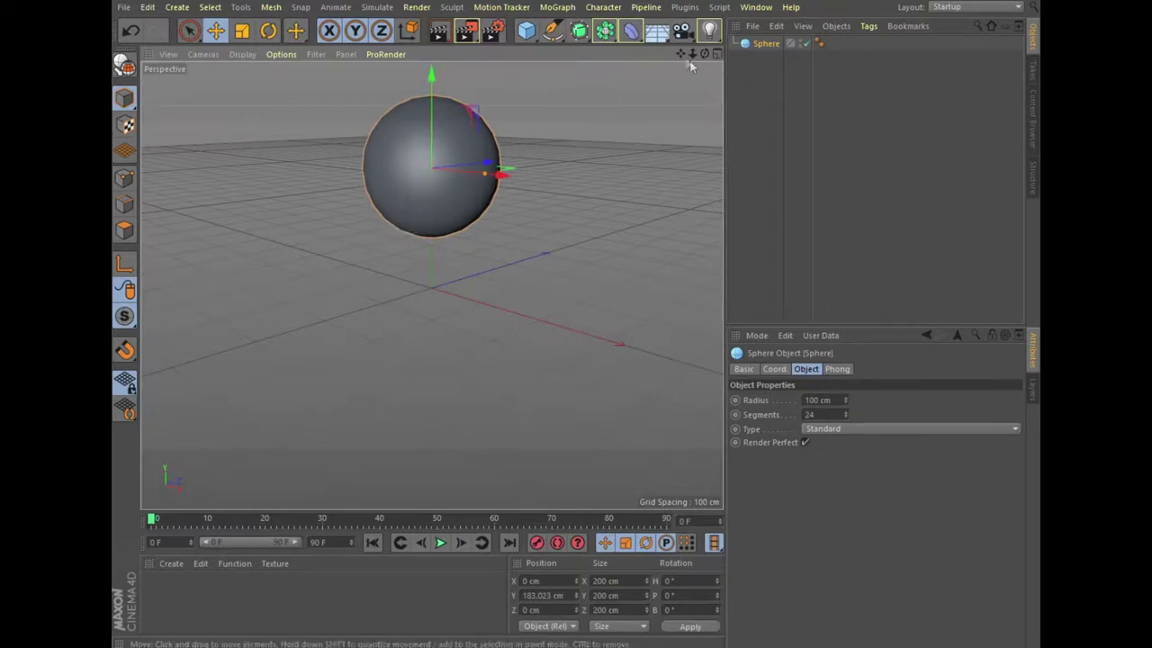
Step: Add a Floor object and lift the sphere to about Y 280 cm
{"action": "left_click", "coordinate": [660, 34]}
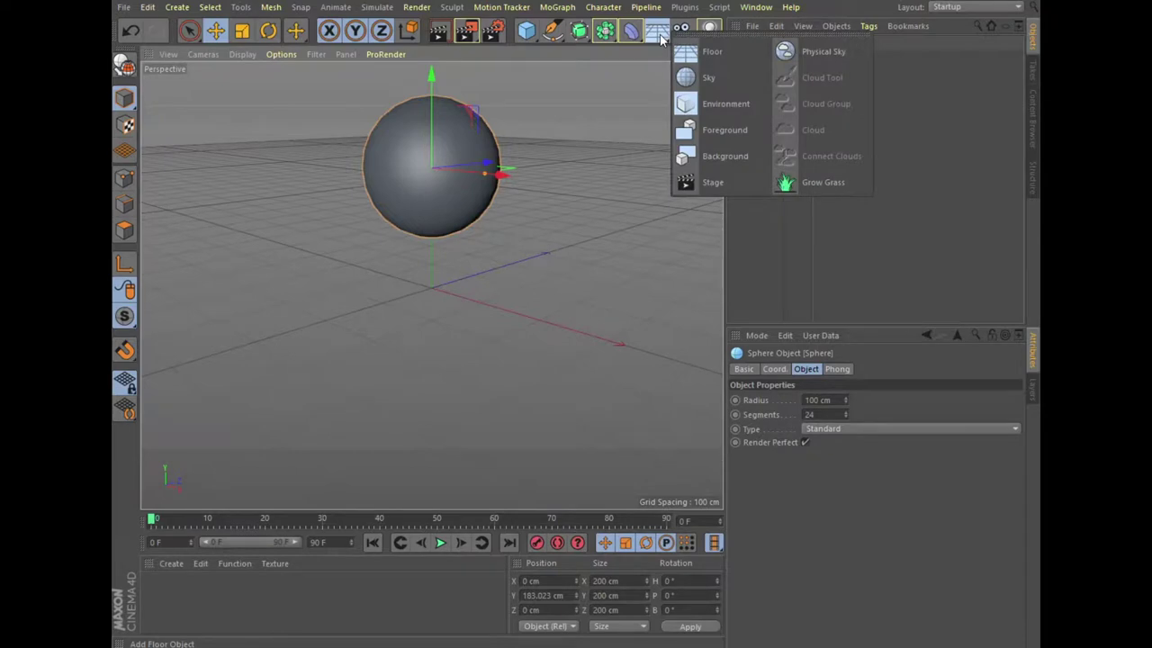
{"action": "left_click", "coordinate": [684, 52]}
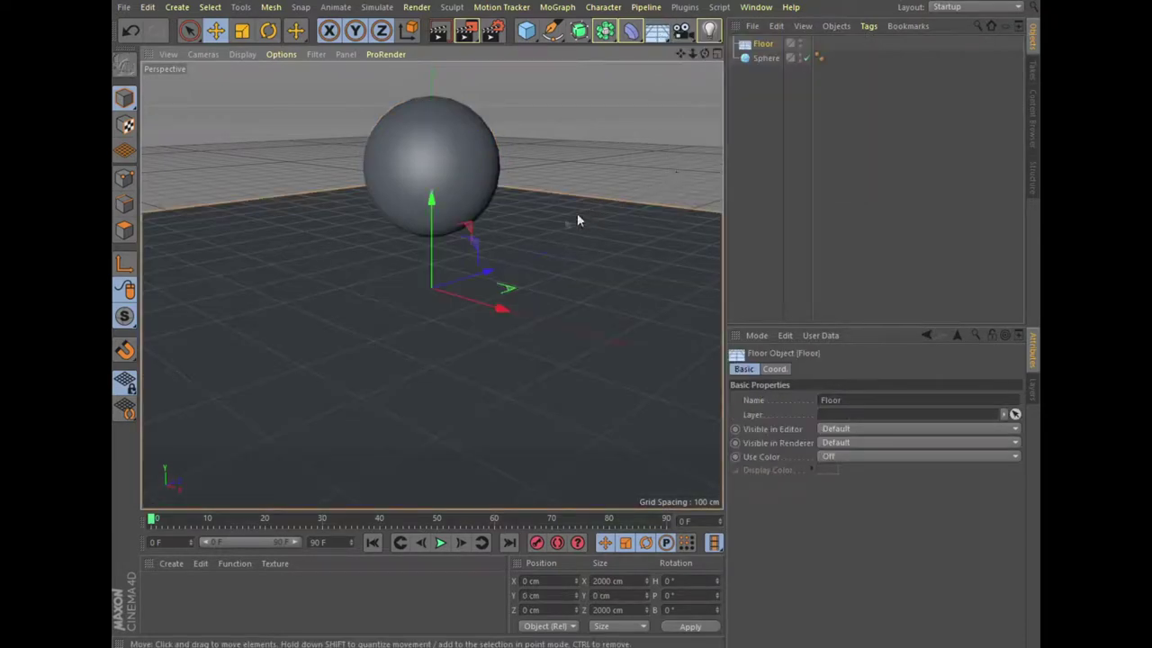
{"action": "left_click", "coordinate": [441, 163]}
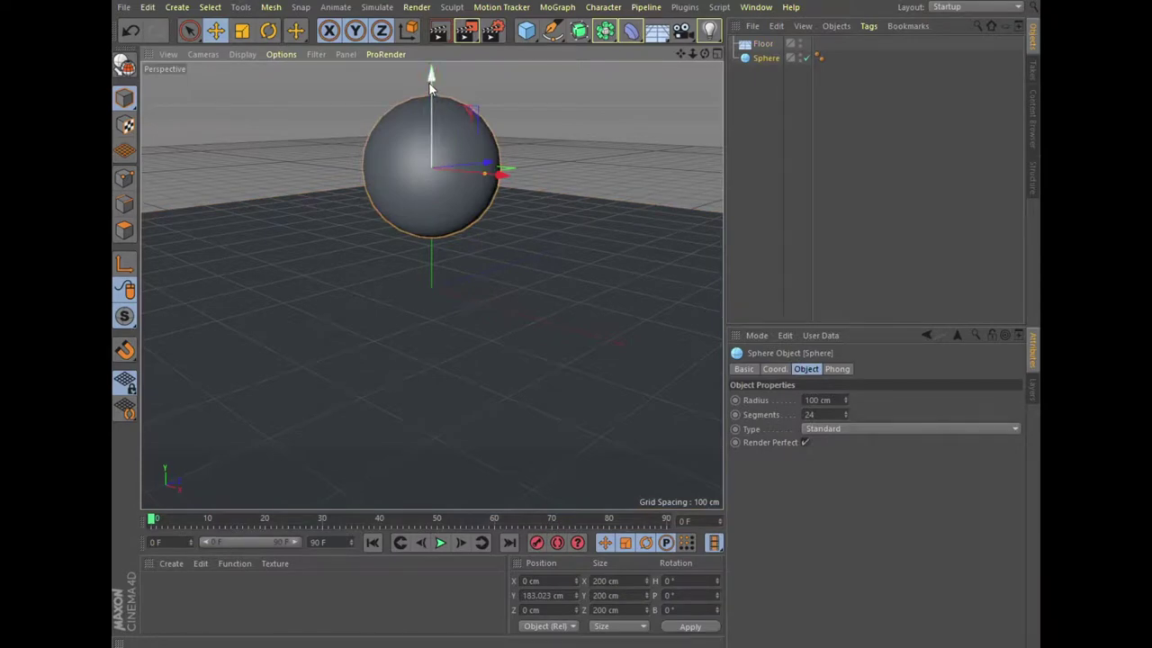
{"action": "left_click_drag", "start_coordinate": [429, 81], "coordinate": [428, 33]}
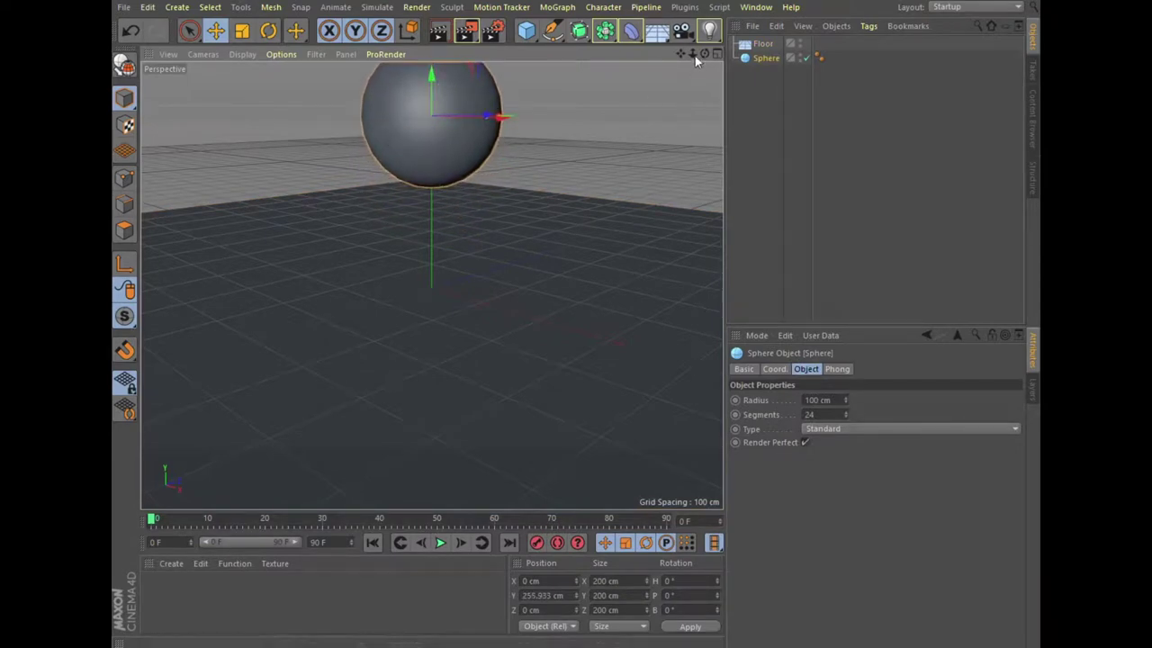
{"action": "left_click_drag", "start_coordinate": [695, 54], "coordinate": [660, 75]}
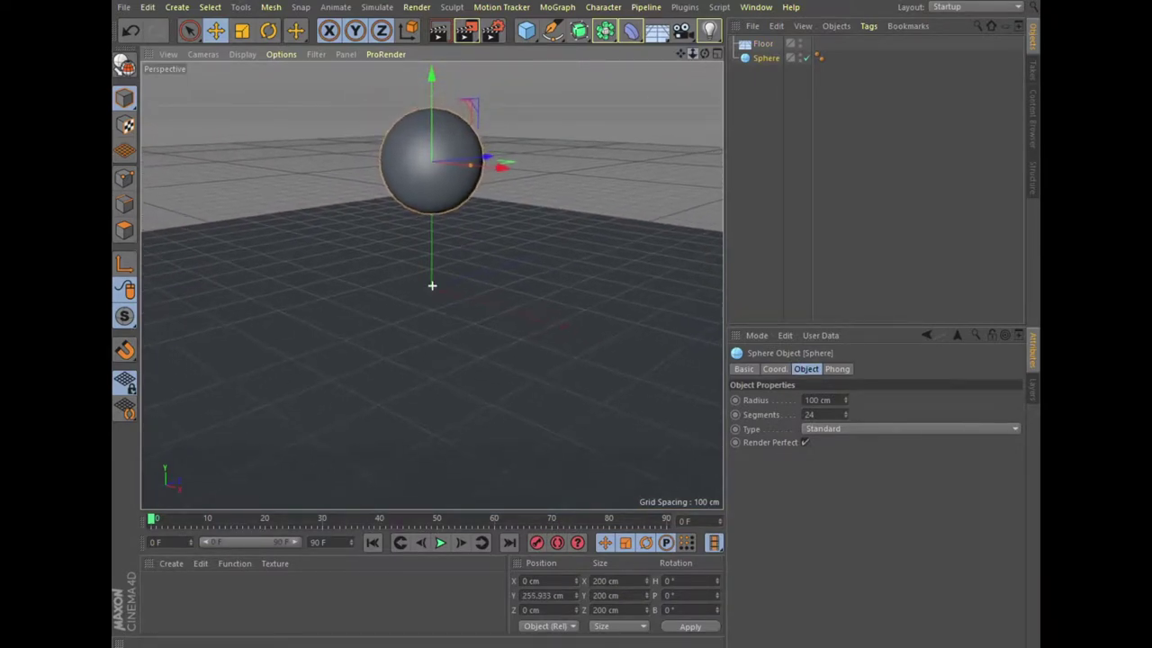
{"action": "left_click_drag", "start_coordinate": [432, 79], "coordinate": [434, 67]}
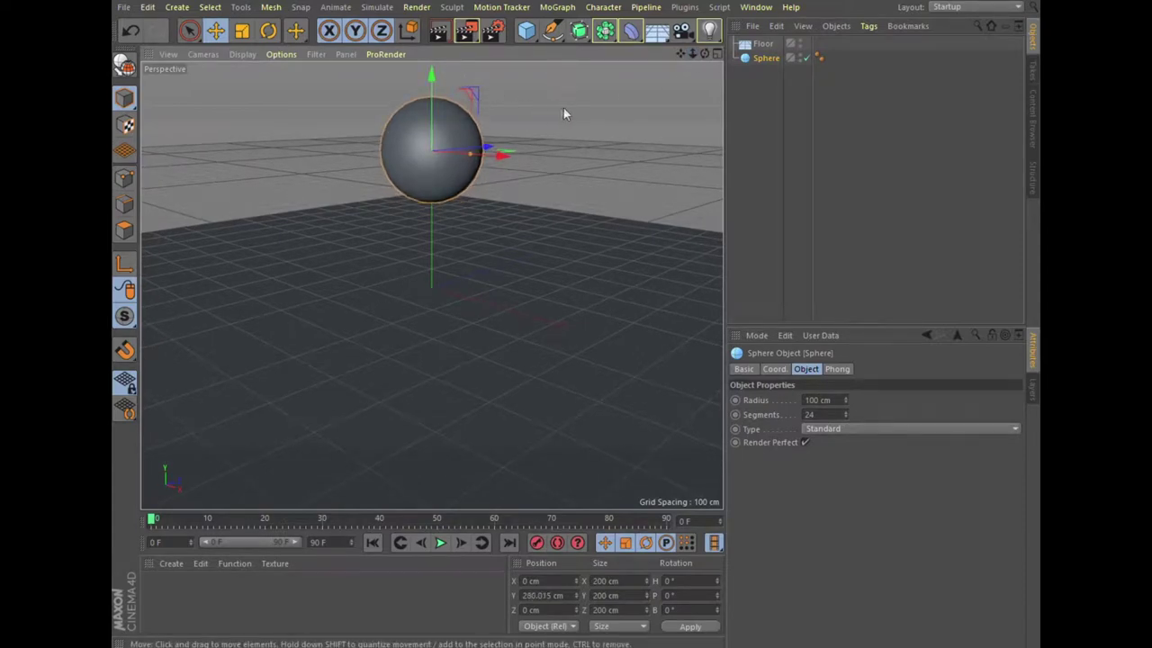
Step: Add Sphere.1 at the origin with a 10 cm radius
{"action": "left_click", "coordinate": [527, 31]}
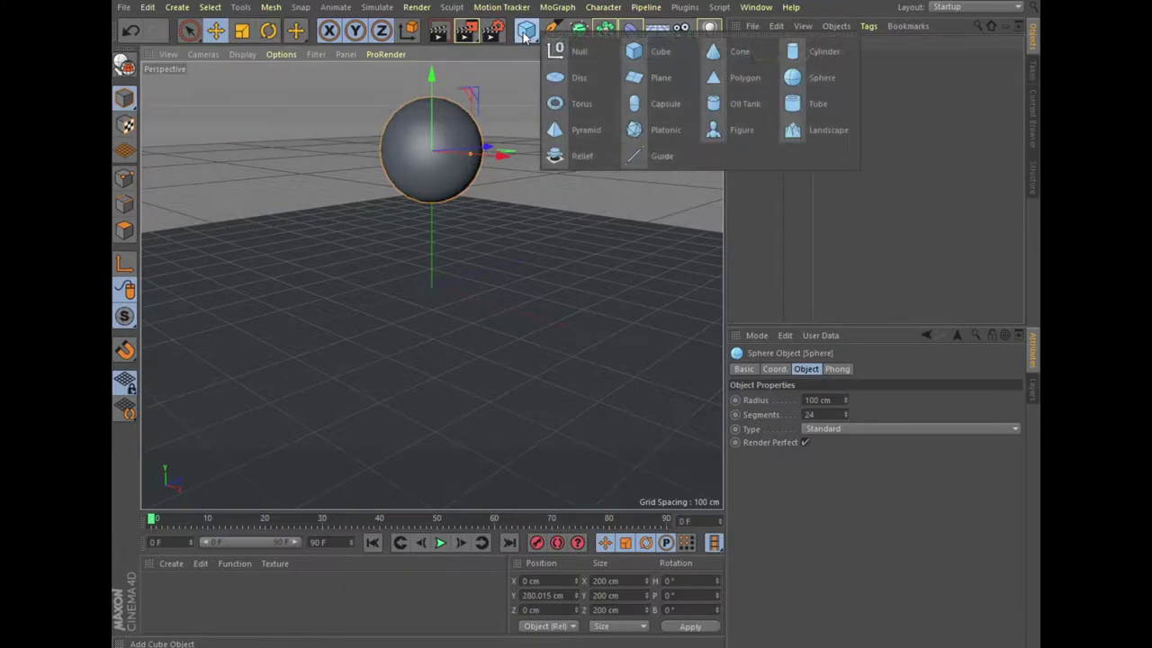
{"action": "left_click", "coordinate": [819, 78]}
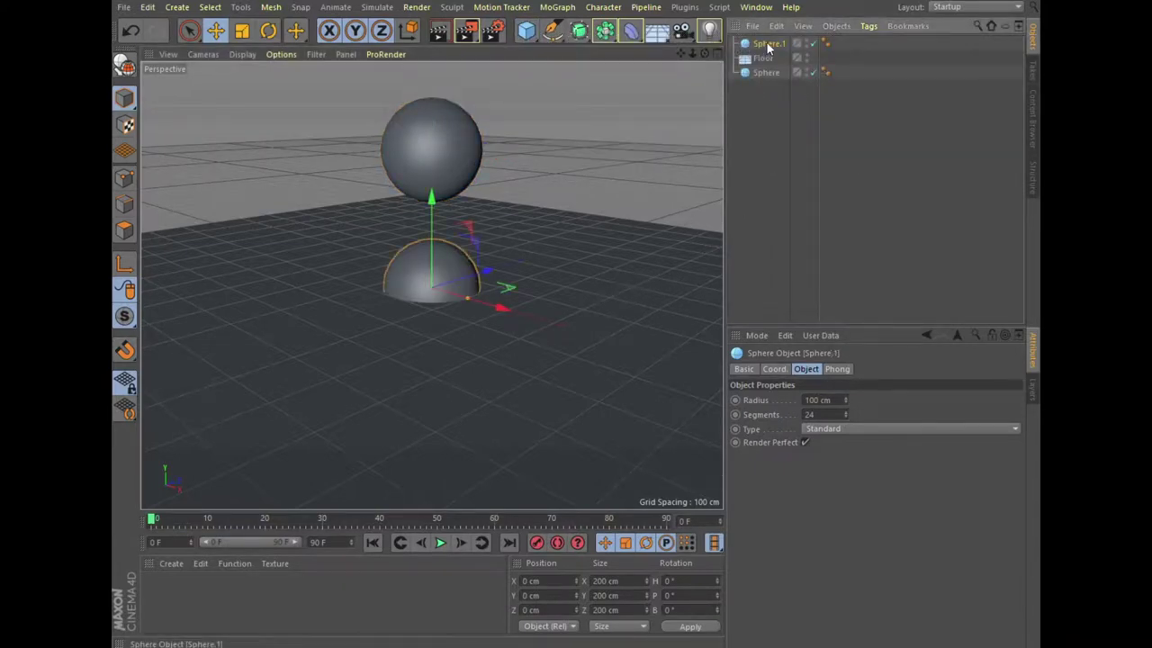
{"action": "double_click", "coordinate": [818, 399]}
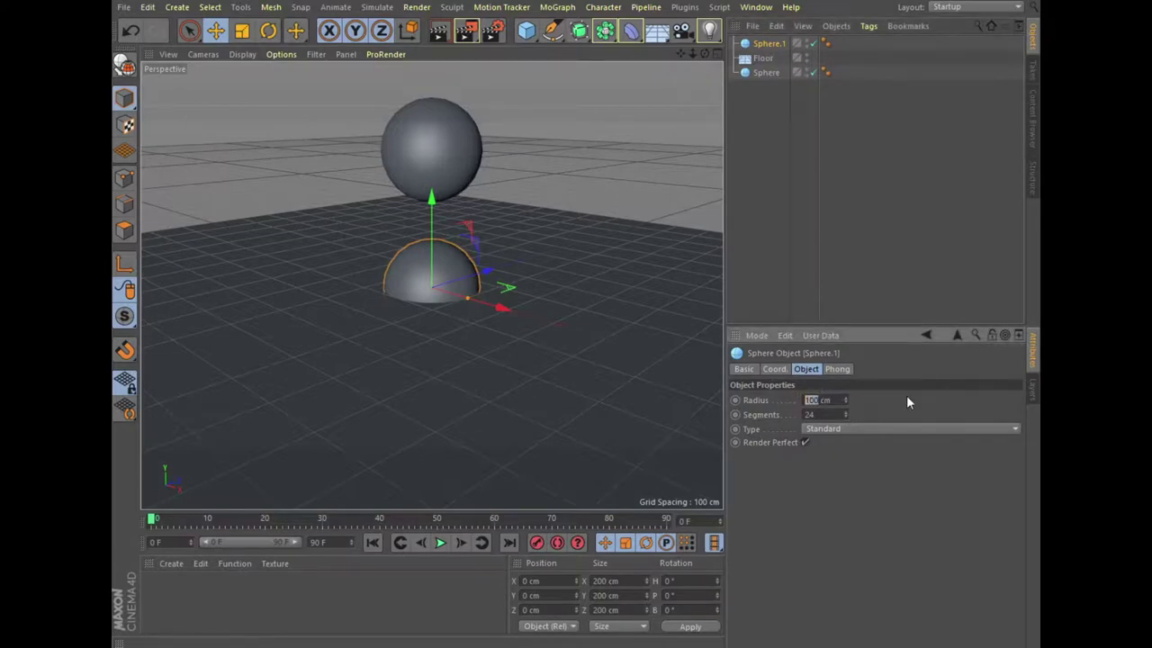
{"action": "type", "text": "10"}
{"action": "key", "text": "Return"}
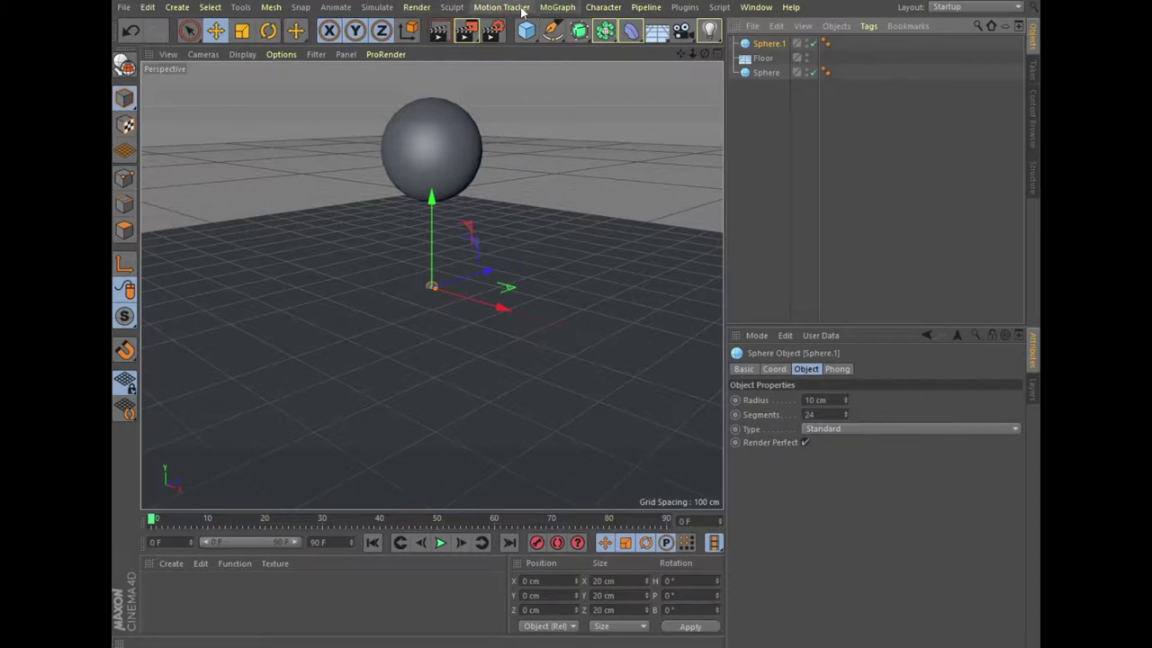
Step: Create a MoGraph Cloner holding Sphere.1, giving three linear clones 50 cm apart
{"action": "left_click", "coordinate": [556, 8]}
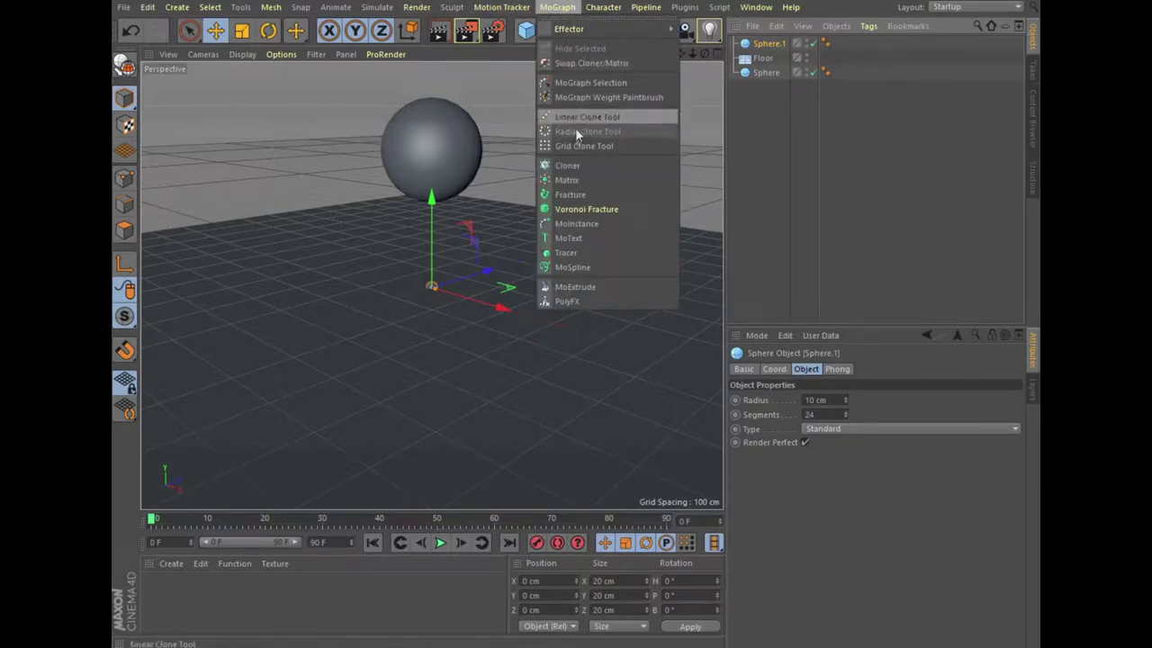
{"action": "left_click", "coordinate": [600, 167]}
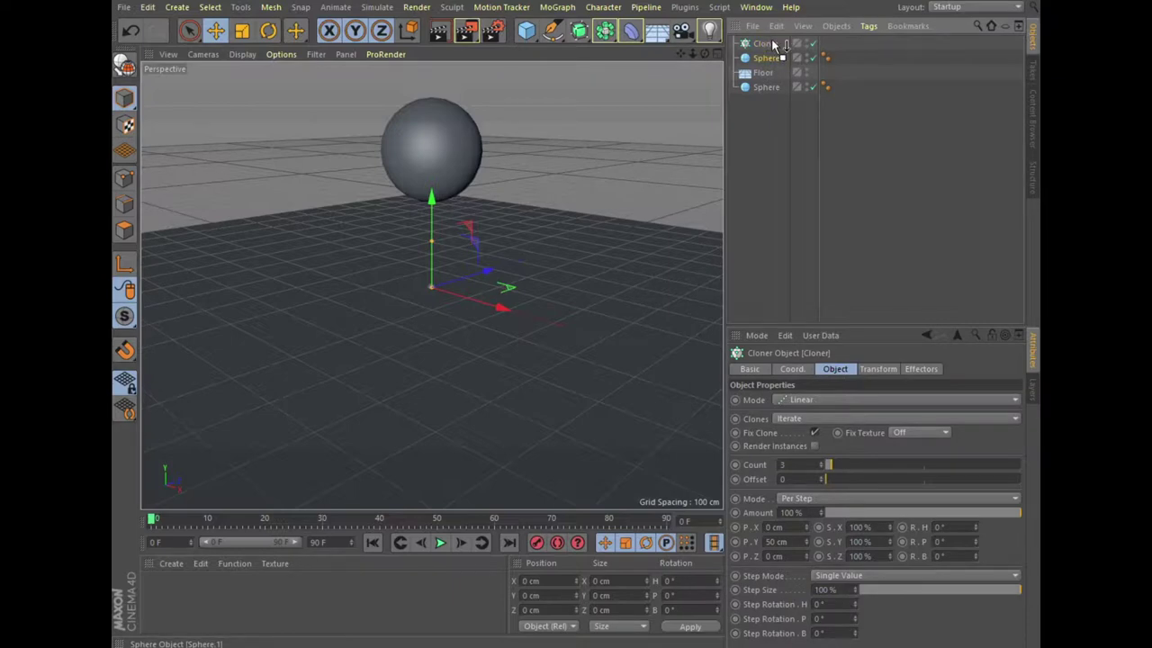
{"action": "left_click_drag", "start_coordinate": [766, 58], "coordinate": [771, 38]}
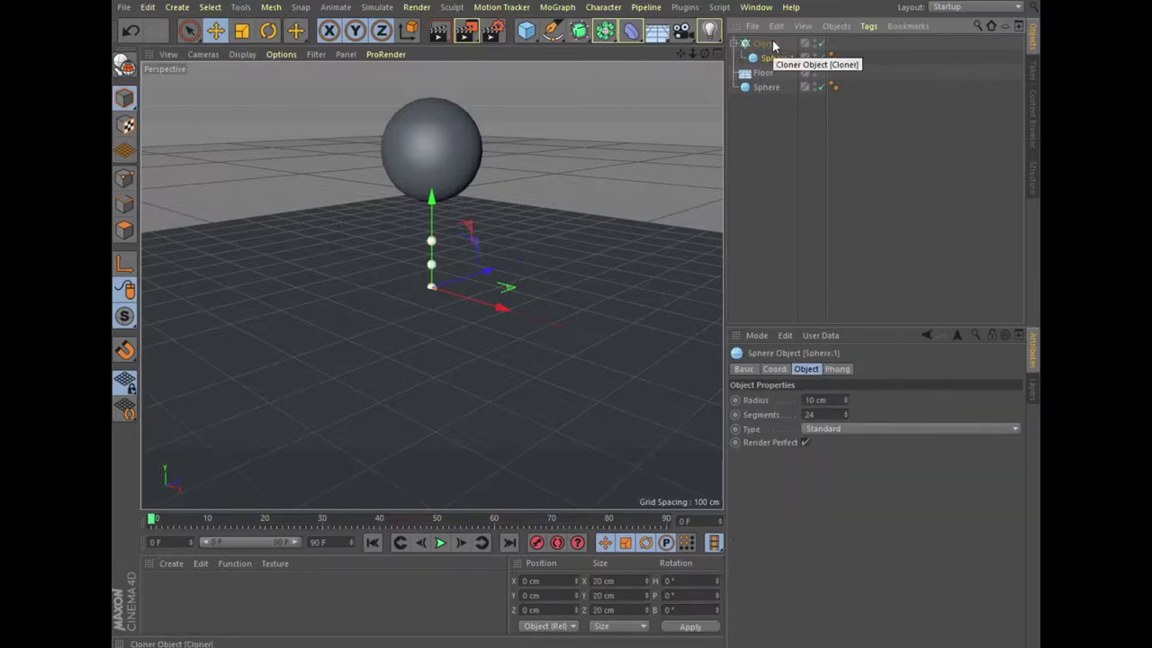
{"action": "left_click", "coordinate": [766, 43]}
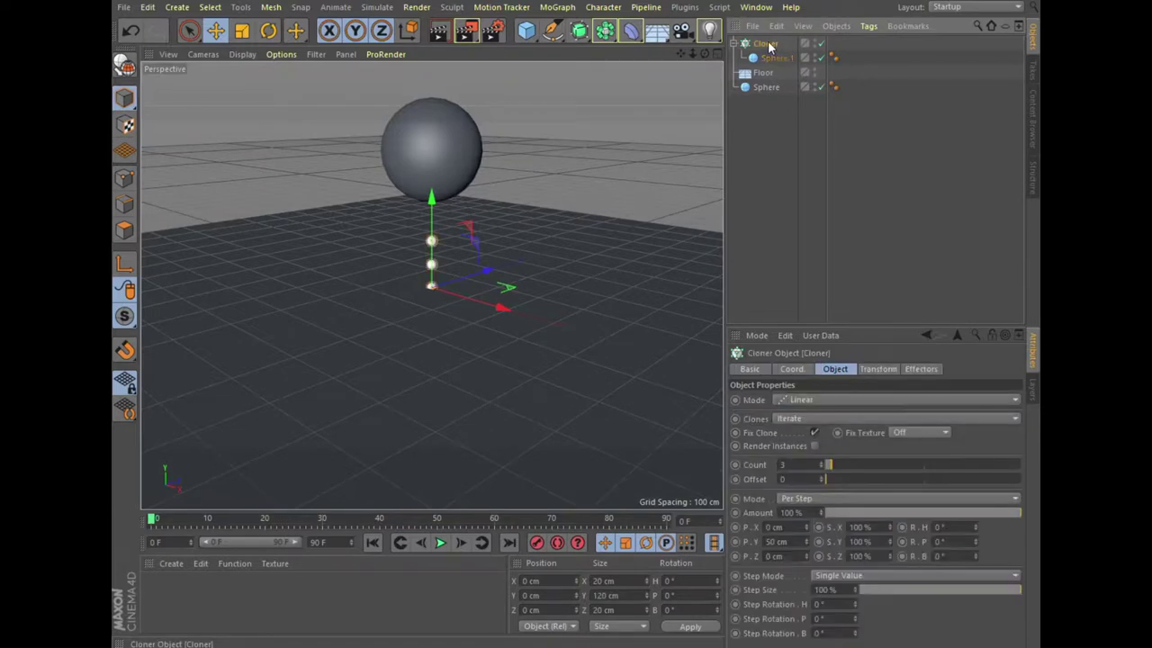
Step: Switch the Cloner to Grid Array with counts 21, 1, 21
{"action": "left_click", "coordinate": [1013, 403]}
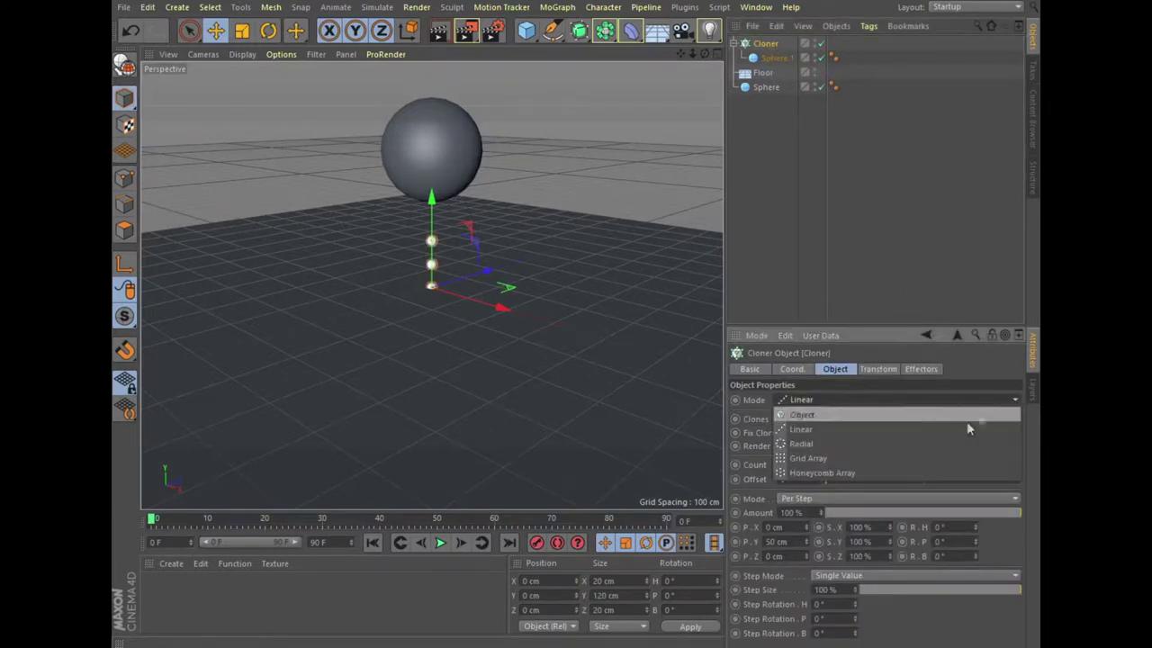
{"action": "left_click", "coordinate": [907, 459]}
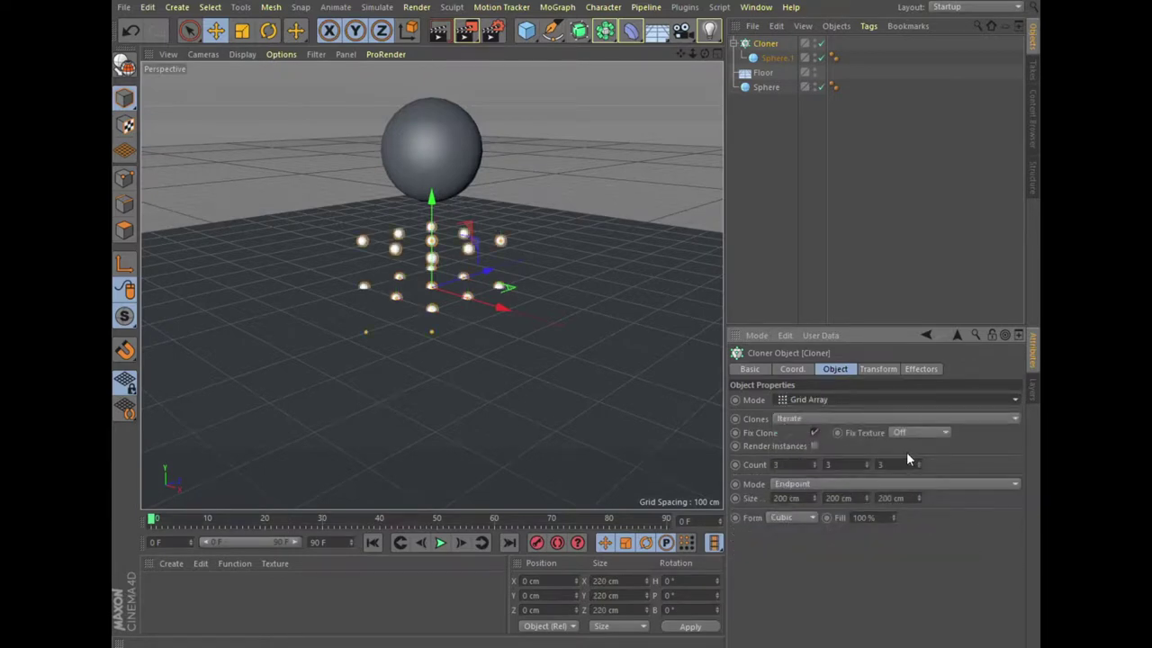
{"action": "left_click", "coordinate": [772, 464]}
{"action": "type", "text": "2"}
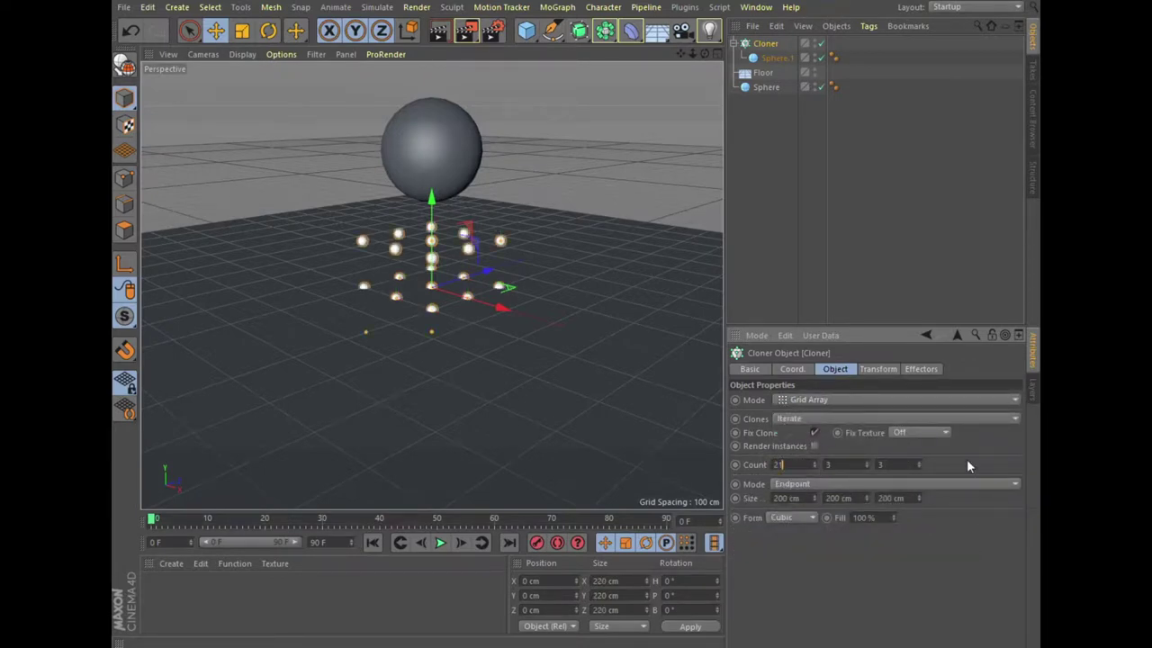
{"action": "key", "text": "Tab"}
{"action": "type", "text": "1"}
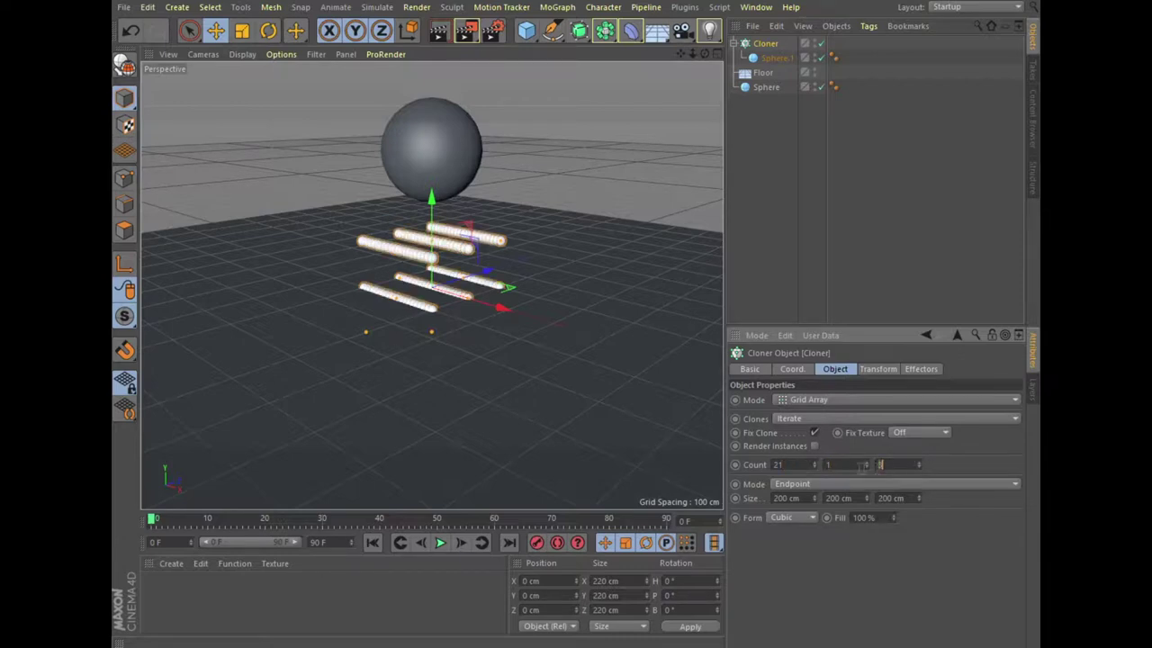
{"action": "key", "text": "Tab"}
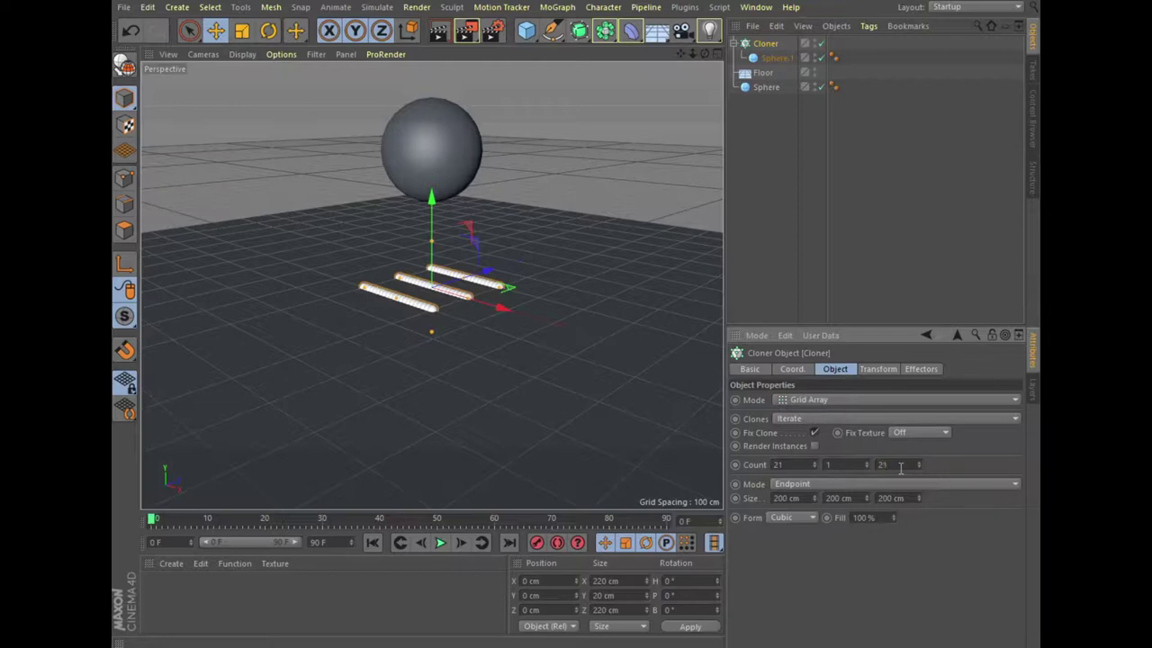
{"action": "left_click", "coordinate": [789, 498]}
Step: Set the grid size to 1000 cm along X and Z
{"action": "type", "text": "1000"}
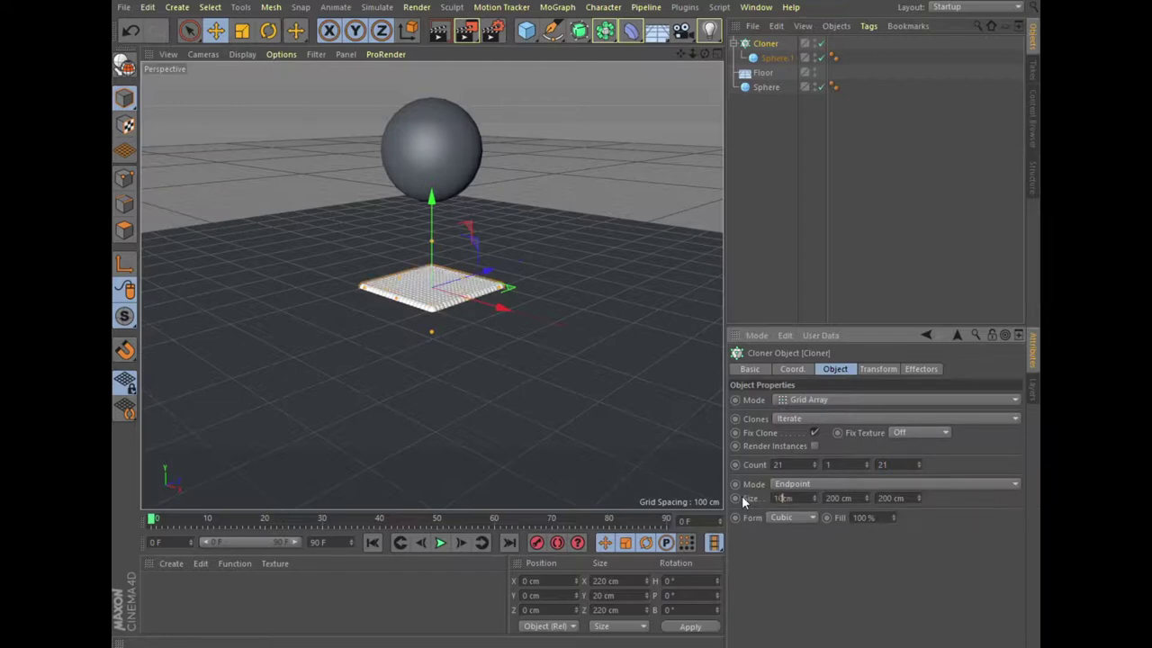
{"action": "key", "text": "Tab"}
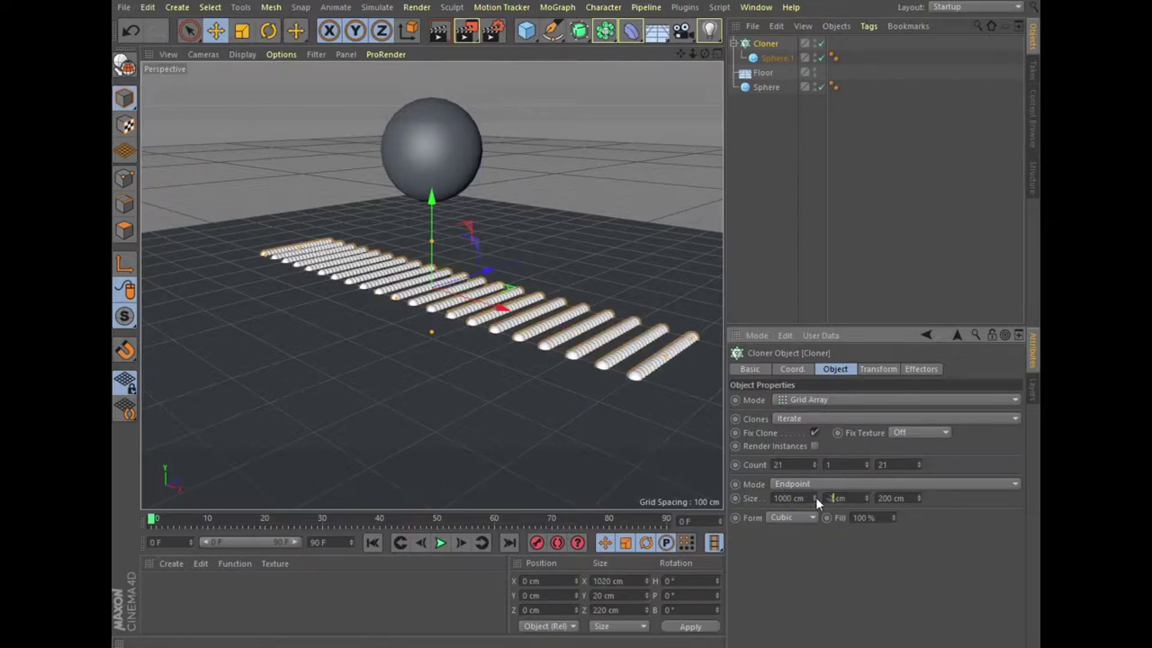
{"action": "left_click", "coordinate": [890, 499]}
{"action": "type", "text": "1"}
{"action": "type", "text": "0000"}
{"action": "key", "text": "BackSpace"}
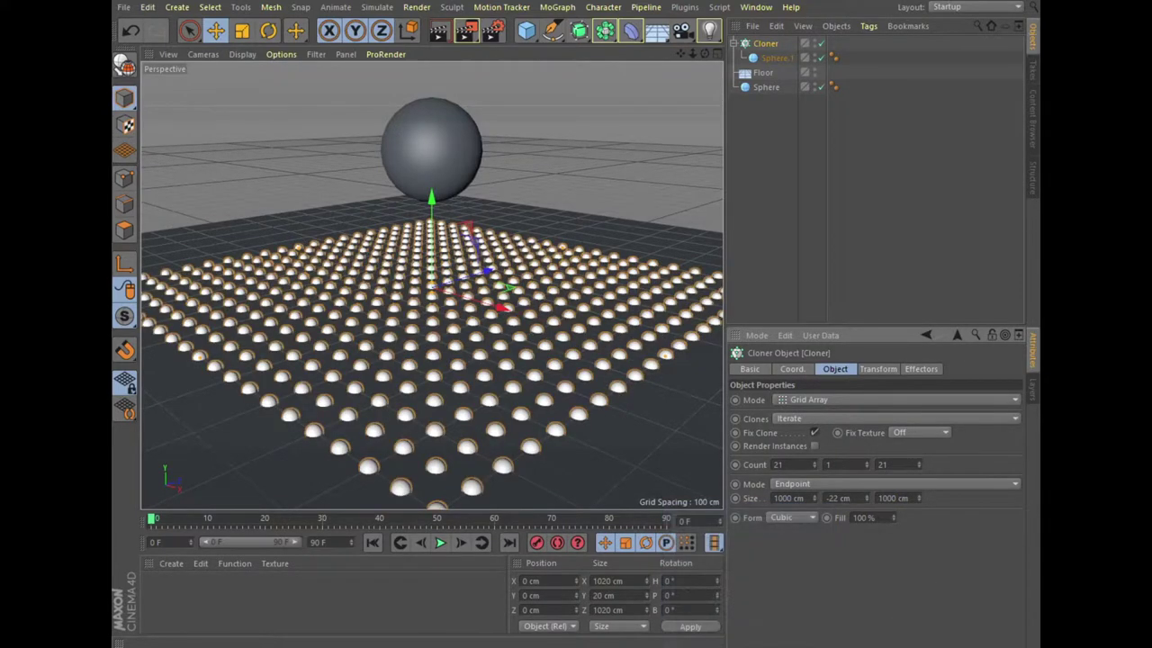
{"action": "left_click", "coordinate": [903, 643]}
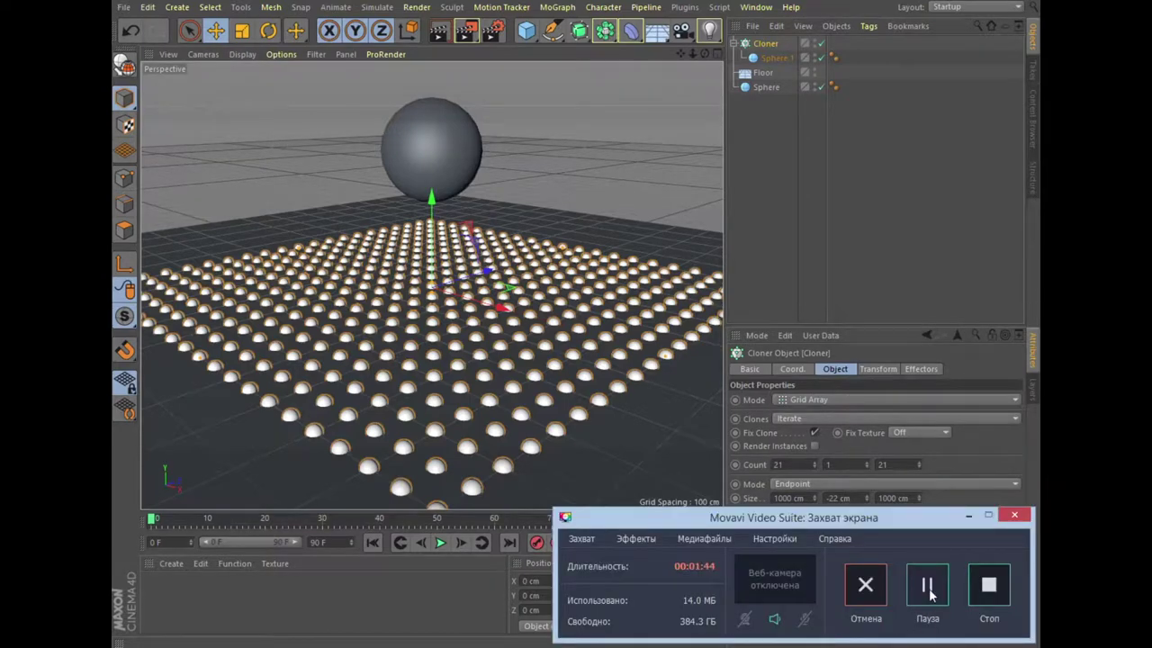
Step: Tag the large Sphere as a Collider Body and the Cloner as a Rigid Body
{"action": "left_click", "coordinate": [765, 87]}
{"action": "right_click", "coordinate": [766, 87]}
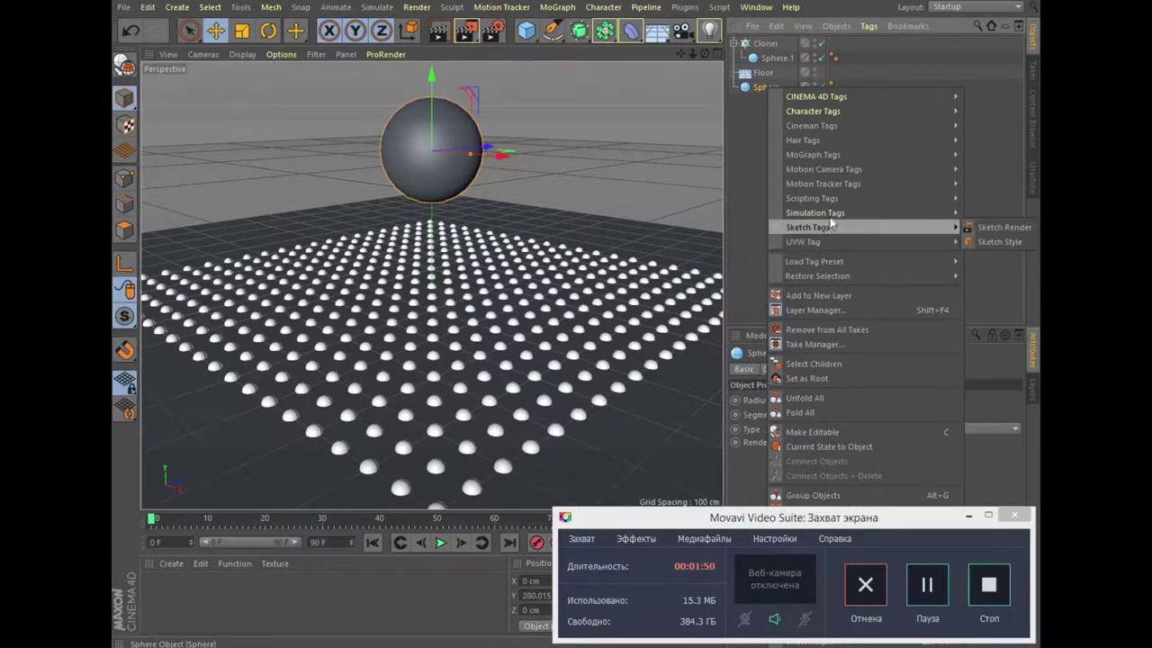
{"action": "mouse_move", "coordinate": [816, 213]}
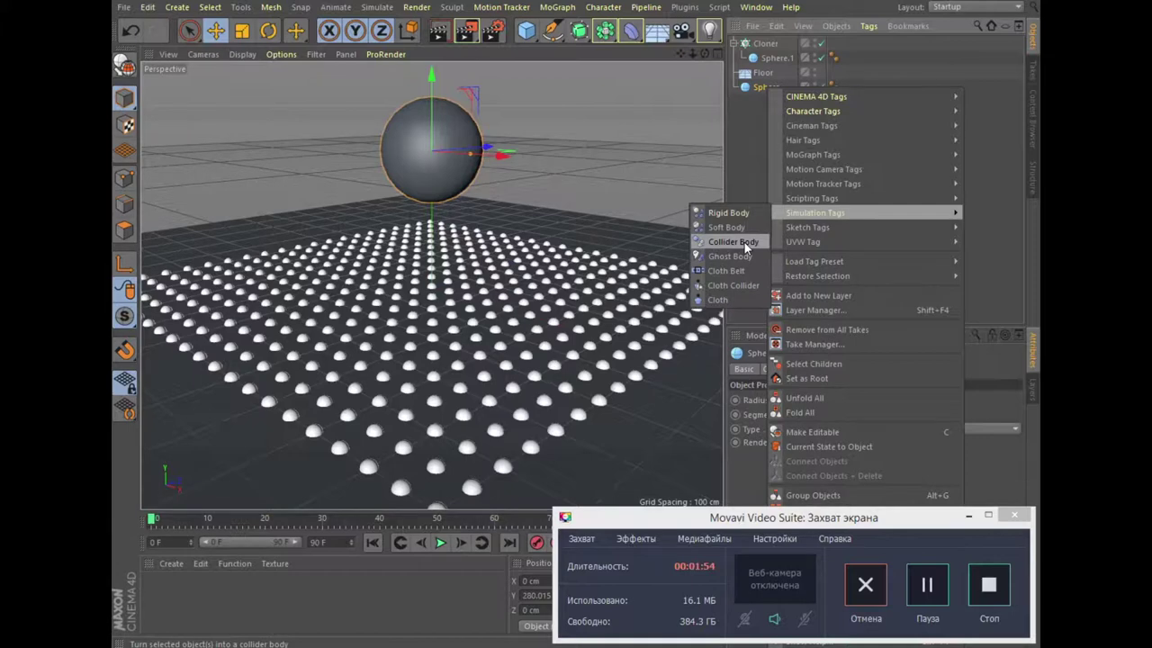
{"action": "left_click", "coordinate": [744, 242]}
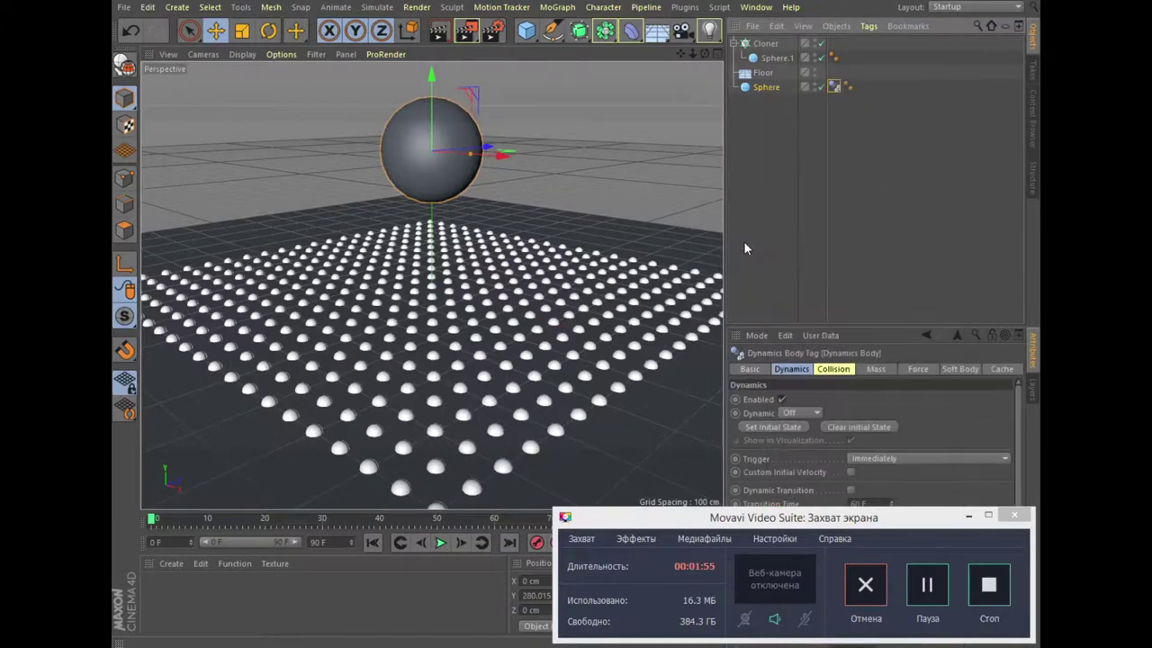
{"action": "right_click", "coordinate": [770, 43]}
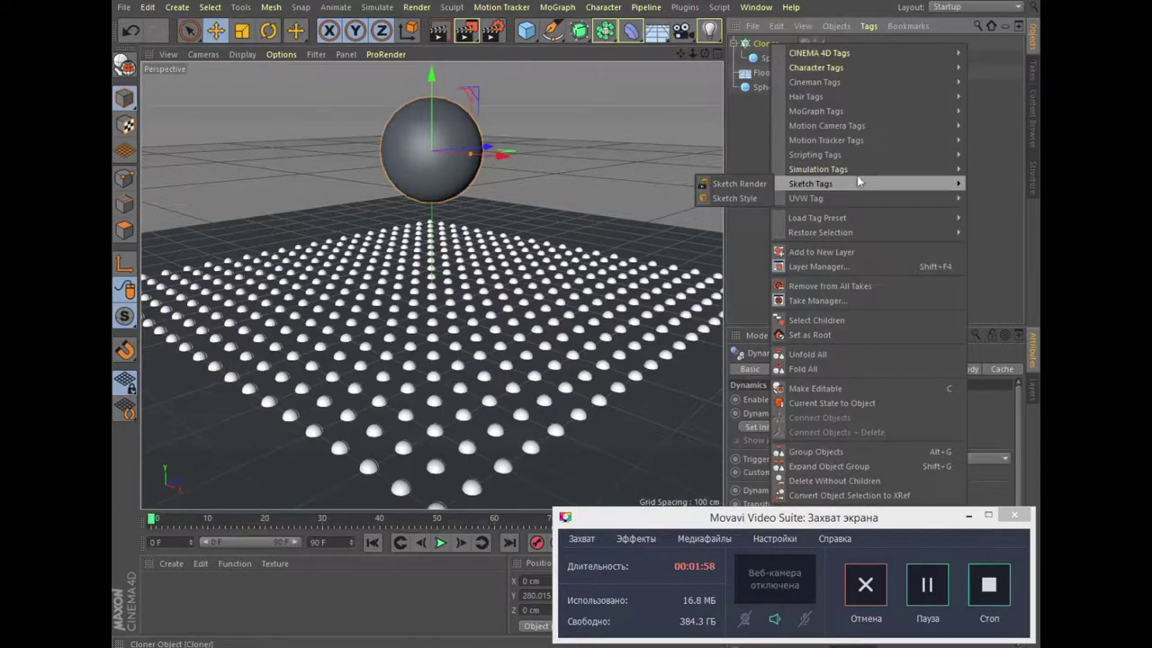
{"action": "mouse_move", "coordinate": [818, 169]}
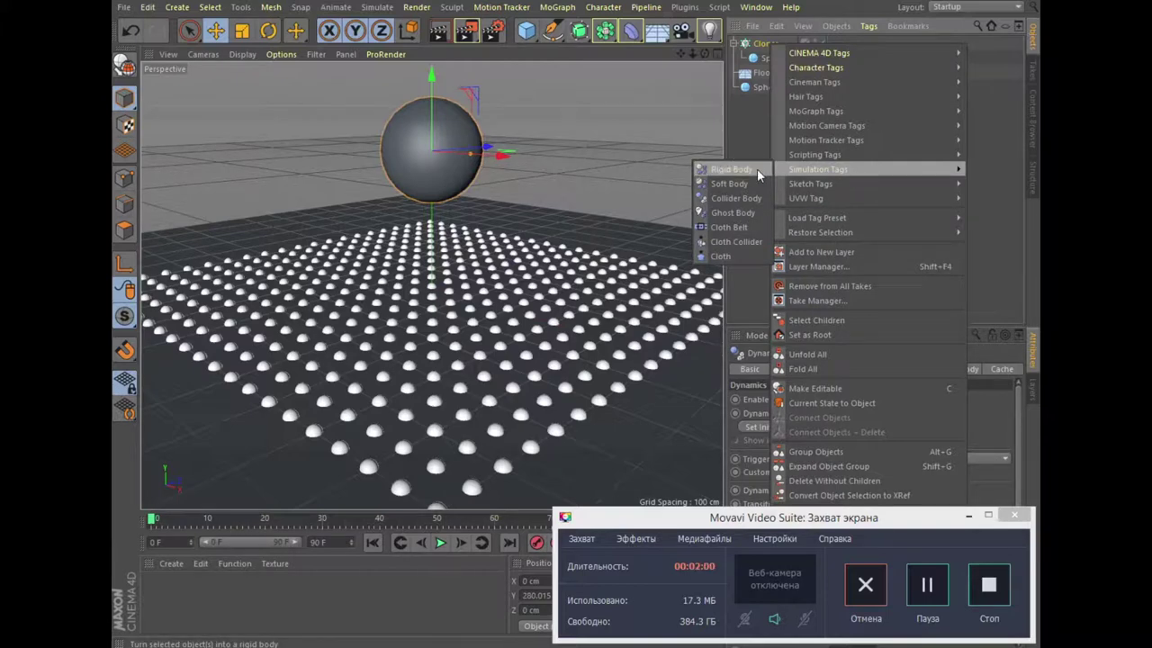
{"action": "left_click", "coordinate": [757, 169]}
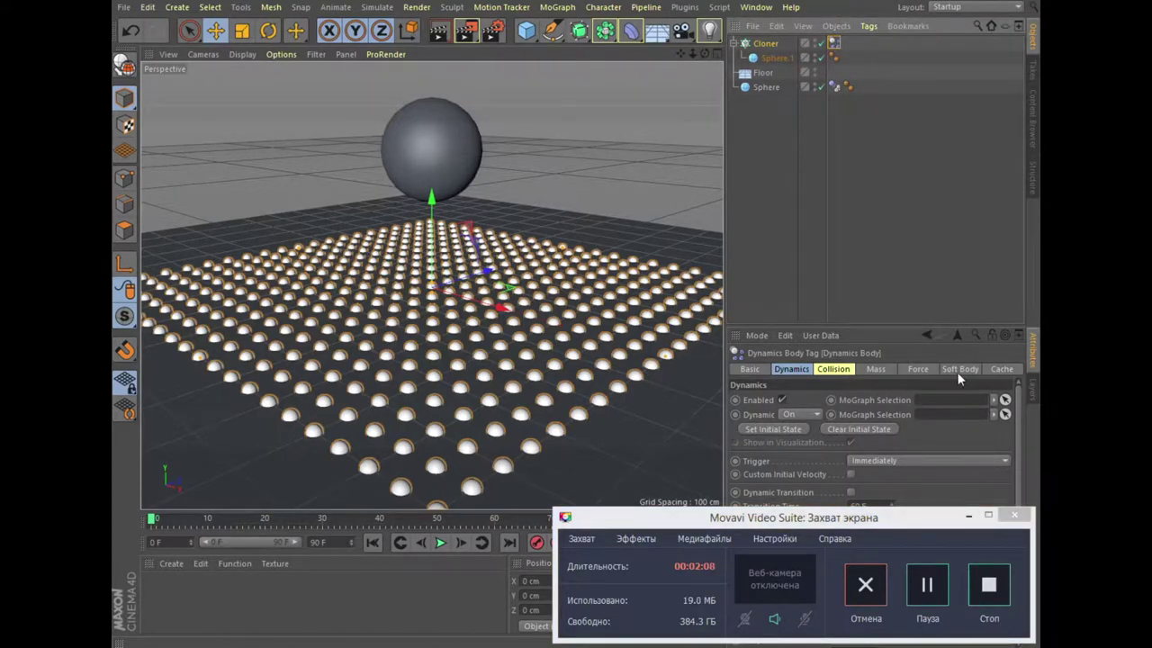
Step: Set the Rigid Body's Inherit Tag to Apply Tag to Children and Individual Elements to Top Level
{"action": "left_click", "coordinate": [909, 515]}
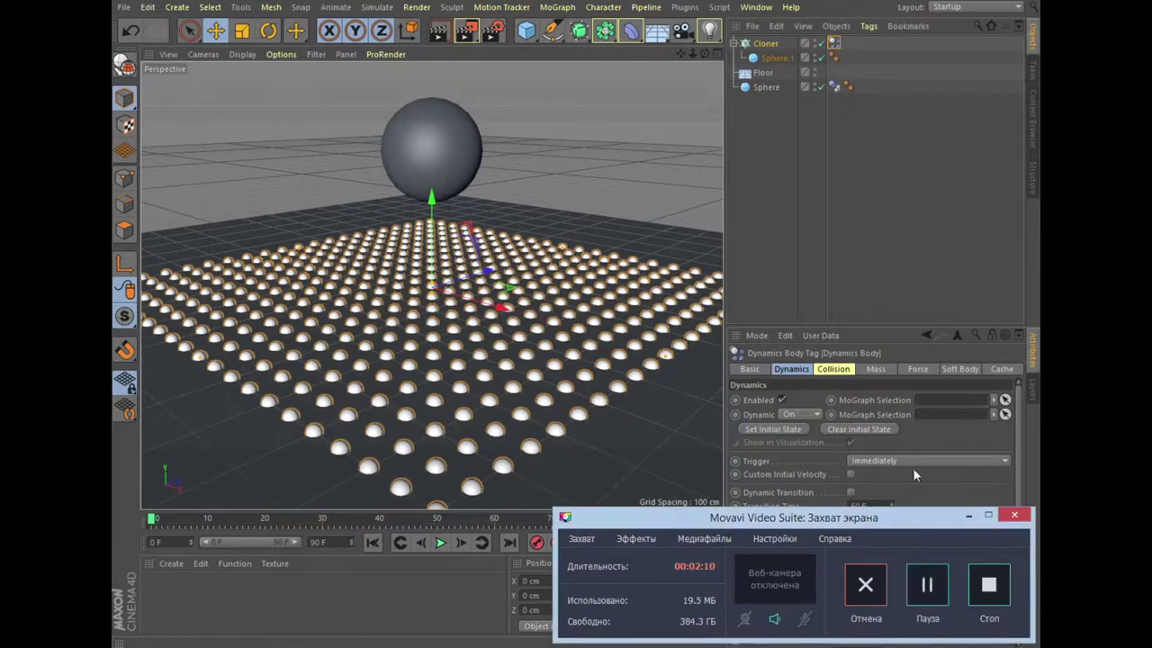
{"action": "left_click", "coordinate": [800, 369]}
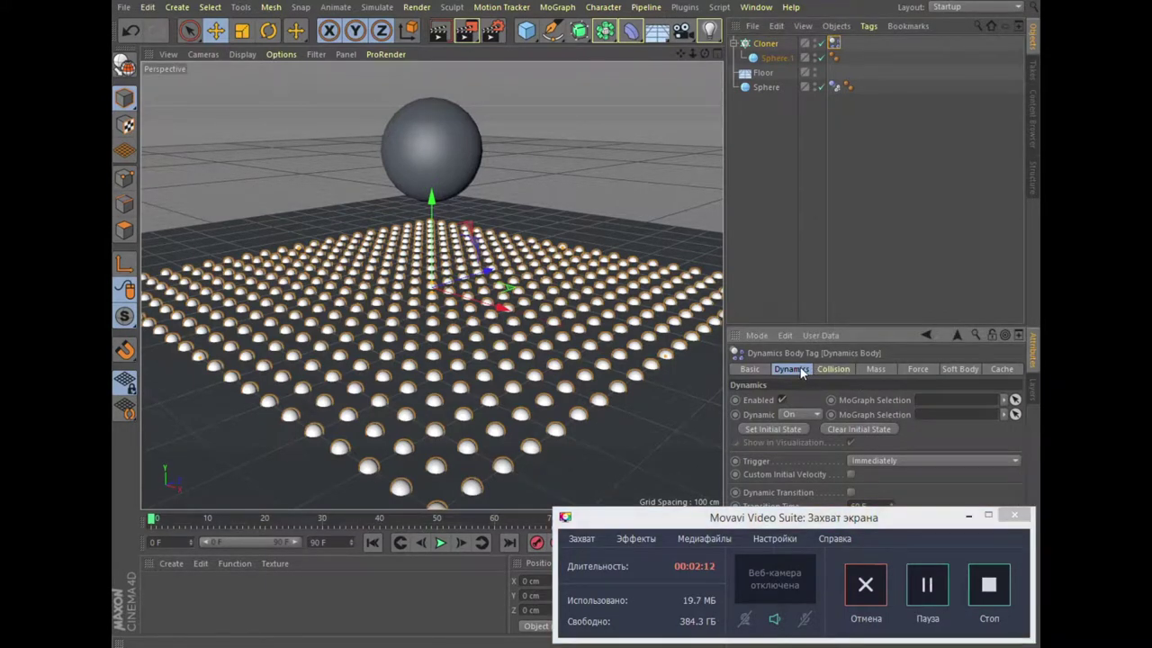
{"action": "left_click", "coordinate": [837, 372]}
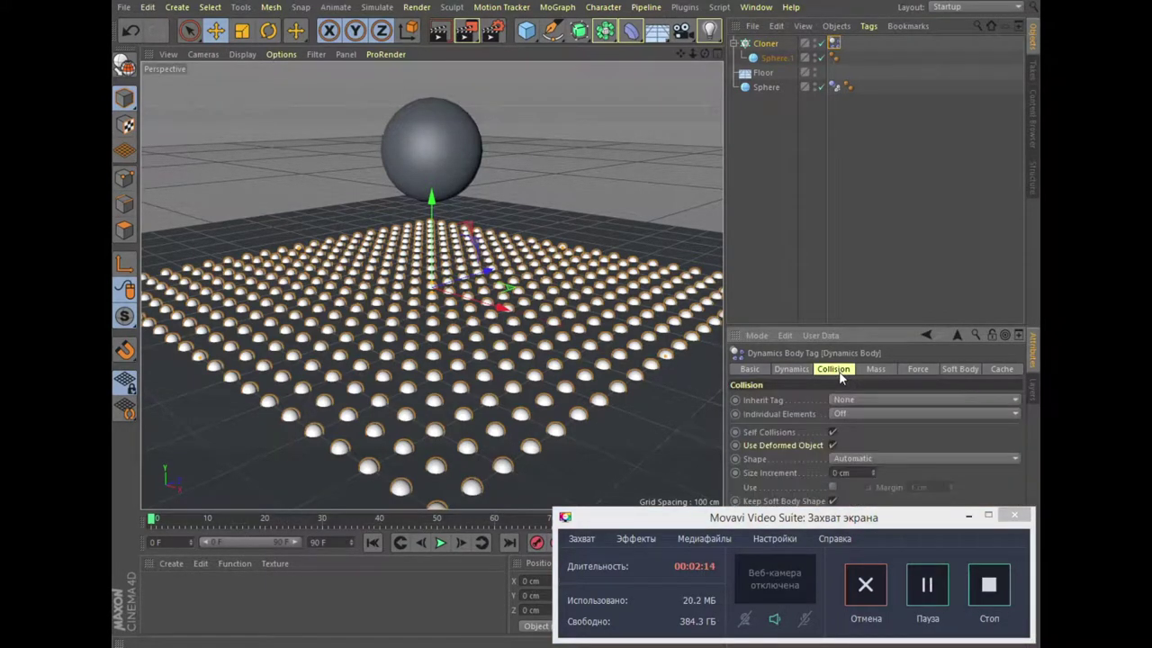
{"action": "left_click", "coordinate": [910, 405]}
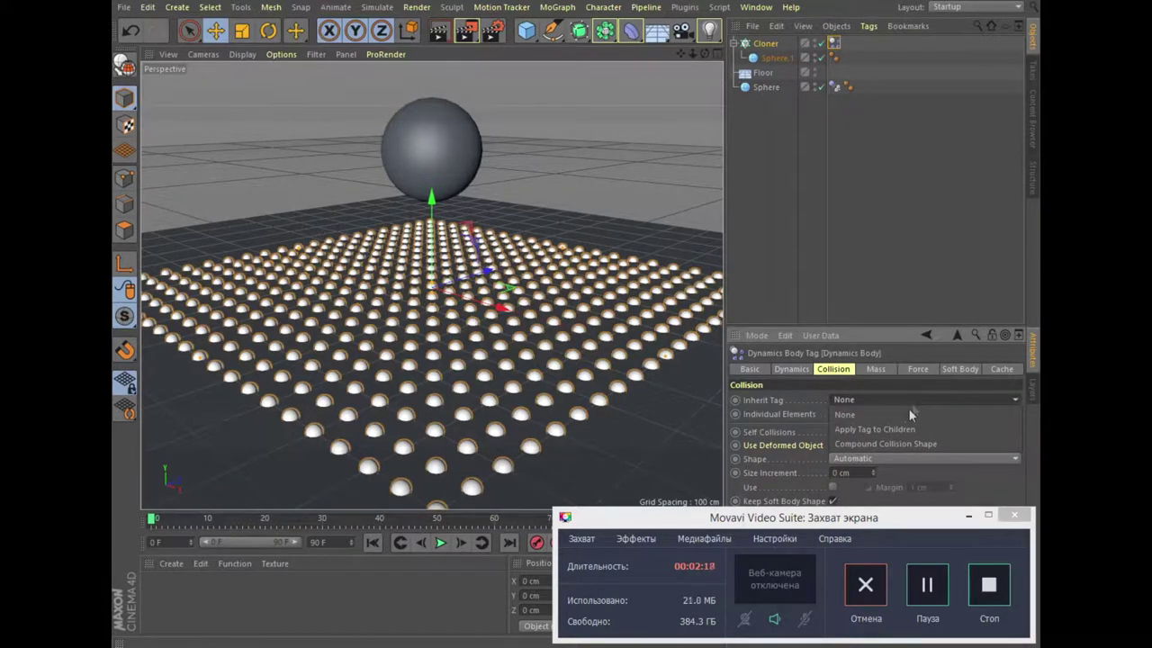
{"action": "left_click", "coordinate": [901, 429]}
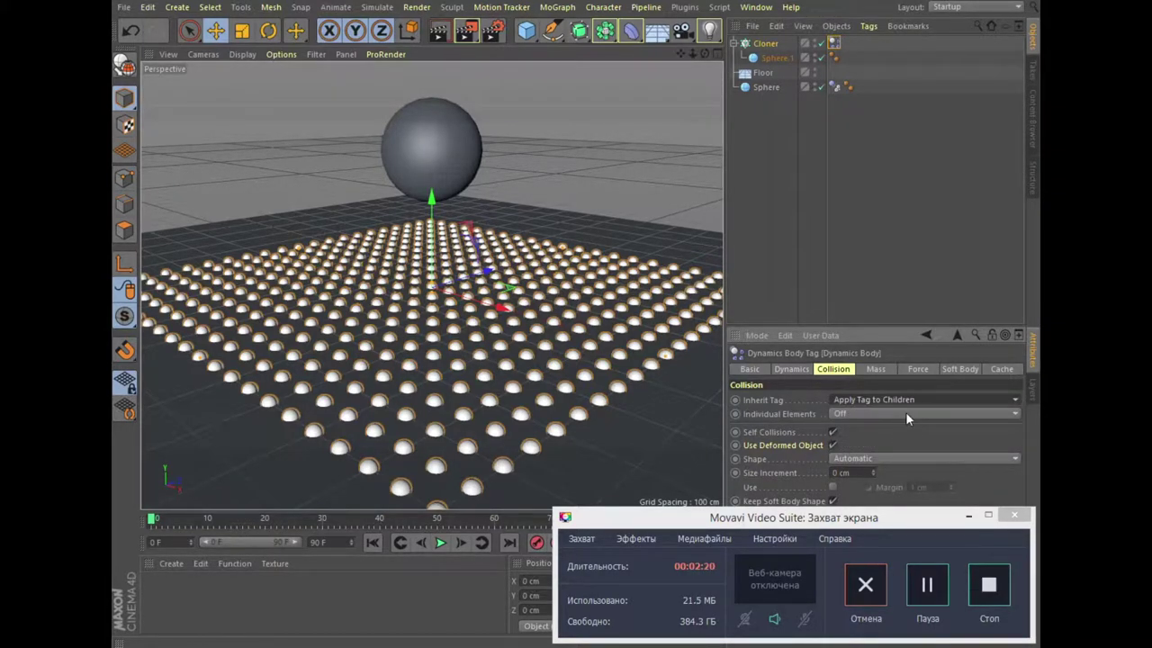
{"action": "left_click", "coordinate": [905, 411]}
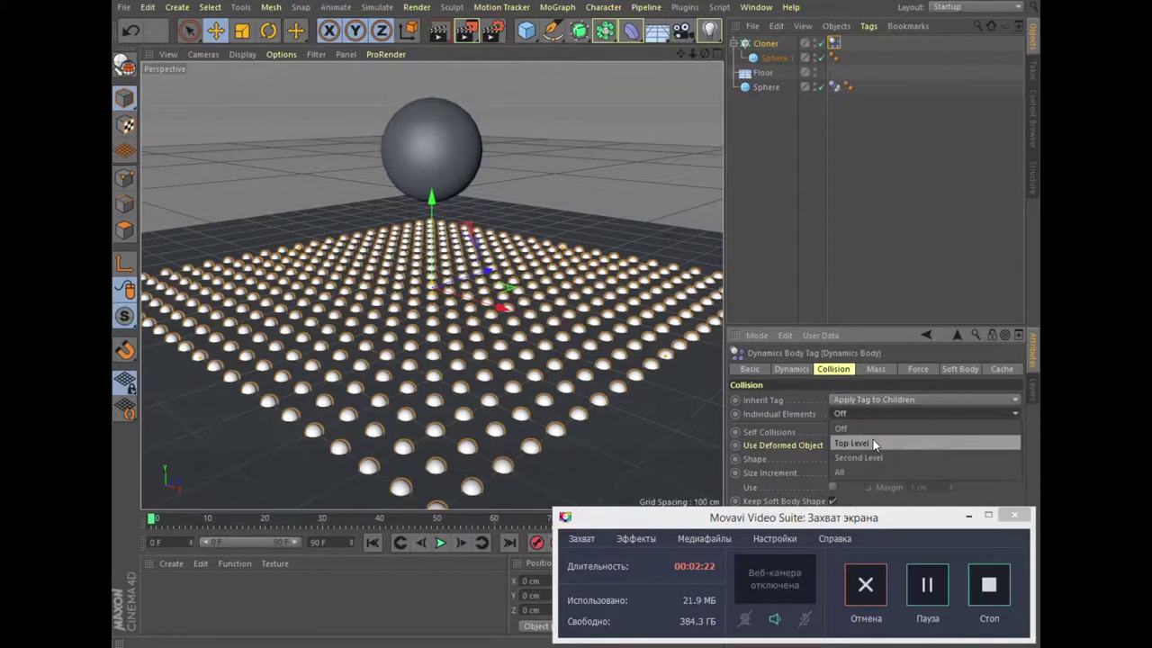
{"action": "left_click", "coordinate": [873, 441]}
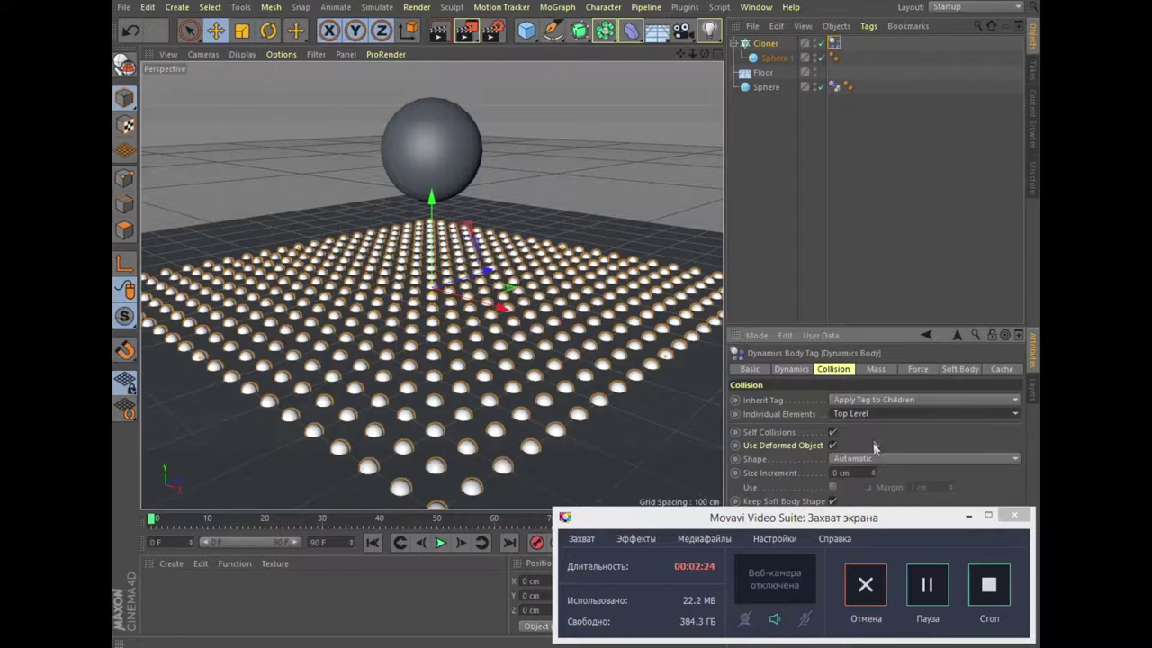
{"action": "left_click", "coordinate": [925, 585]}
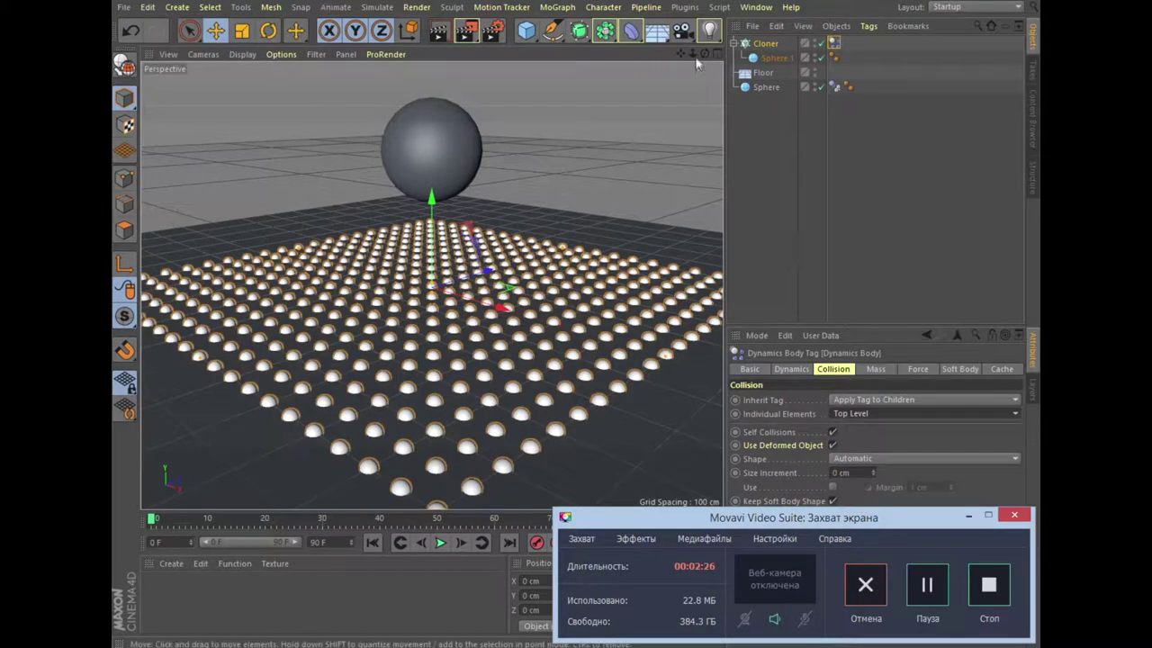
{"action": "left_click_drag", "start_coordinate": [693, 55], "coordinate": [720, 56]}
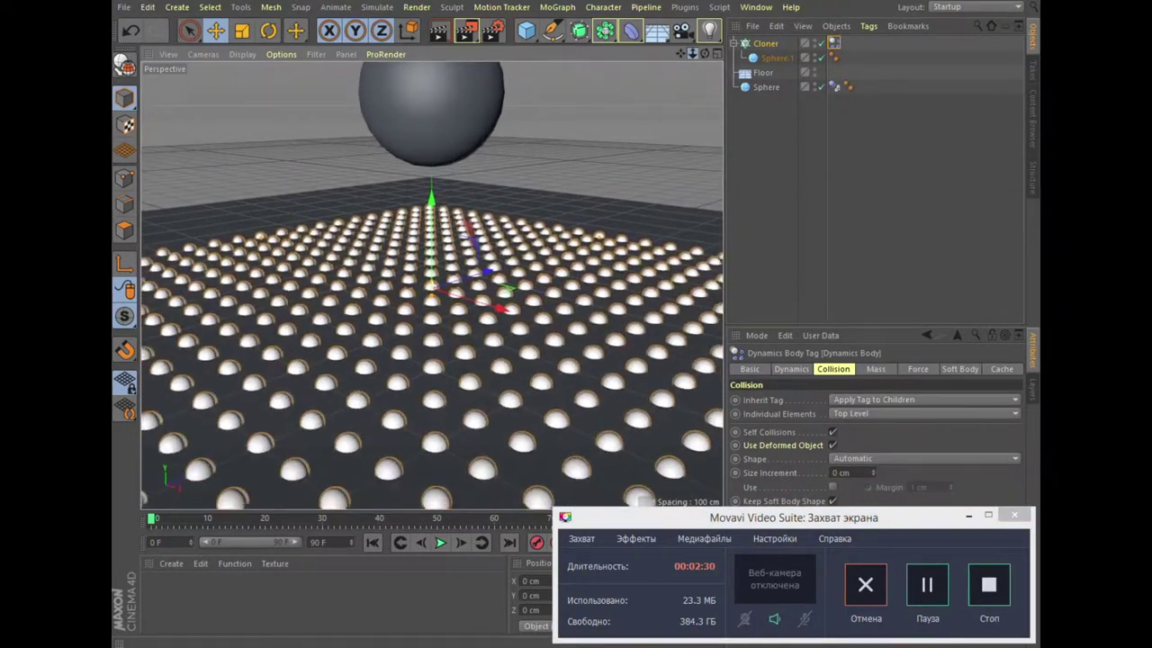
{"action": "left_click_drag", "start_coordinate": [693, 56], "coordinate": [679, 55]}
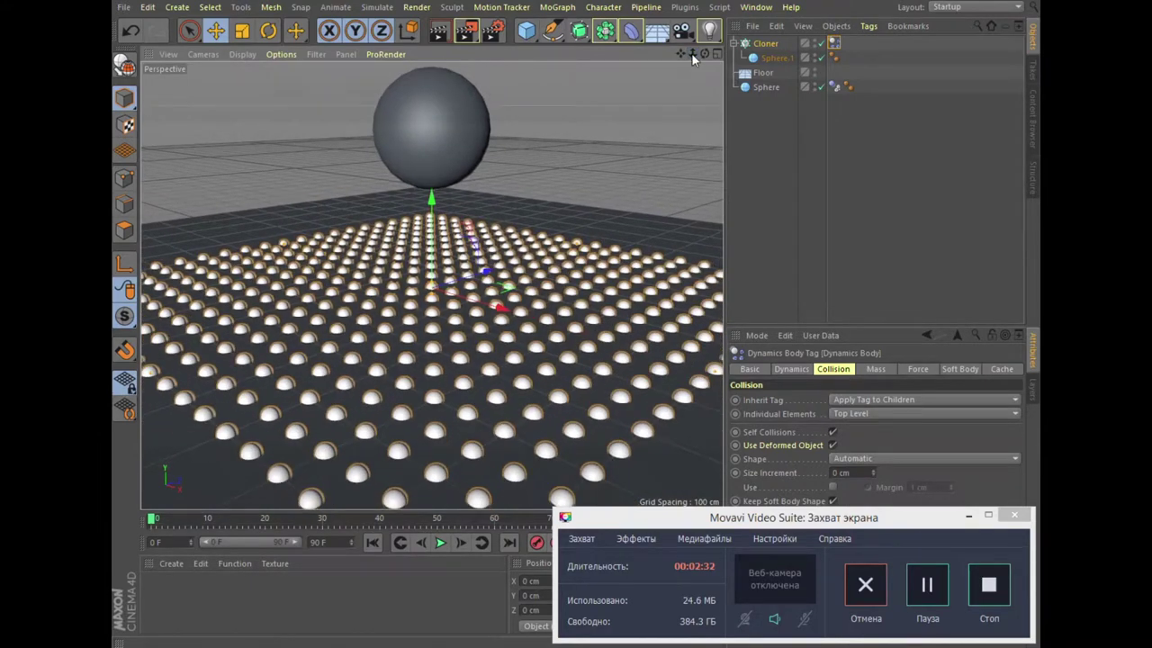
{"action": "left_click", "coordinate": [906, 522]}
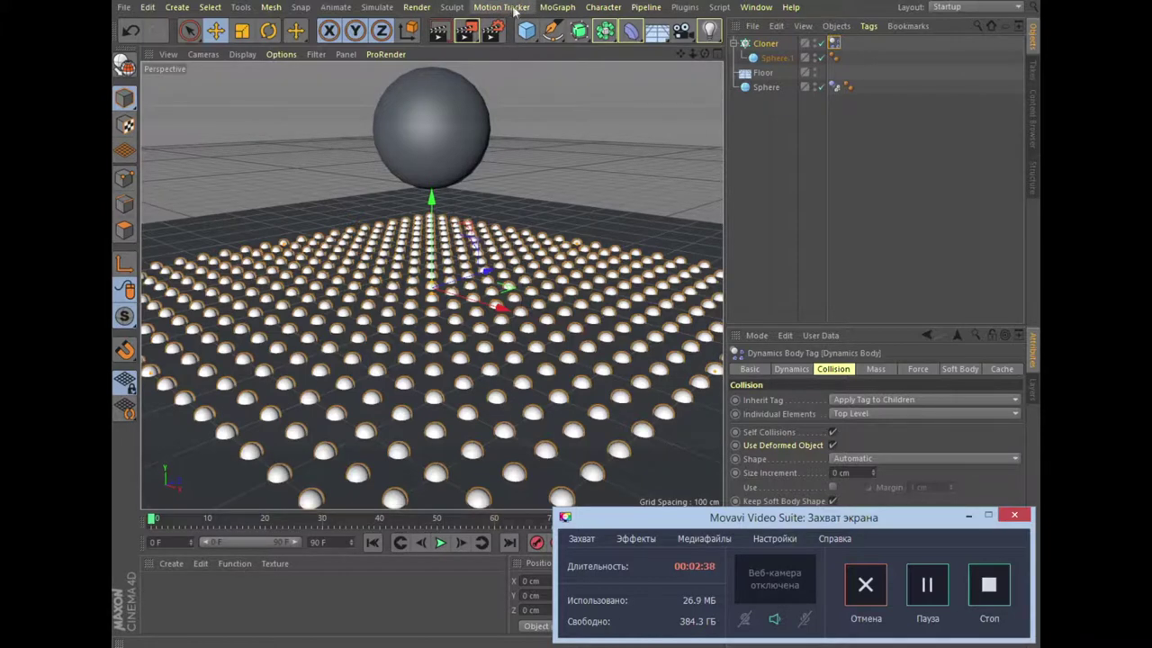
Step: Add an Attractor and raise it to about Y 224 cm inside the large sphere
{"action": "left_click", "coordinate": [501, 8]}
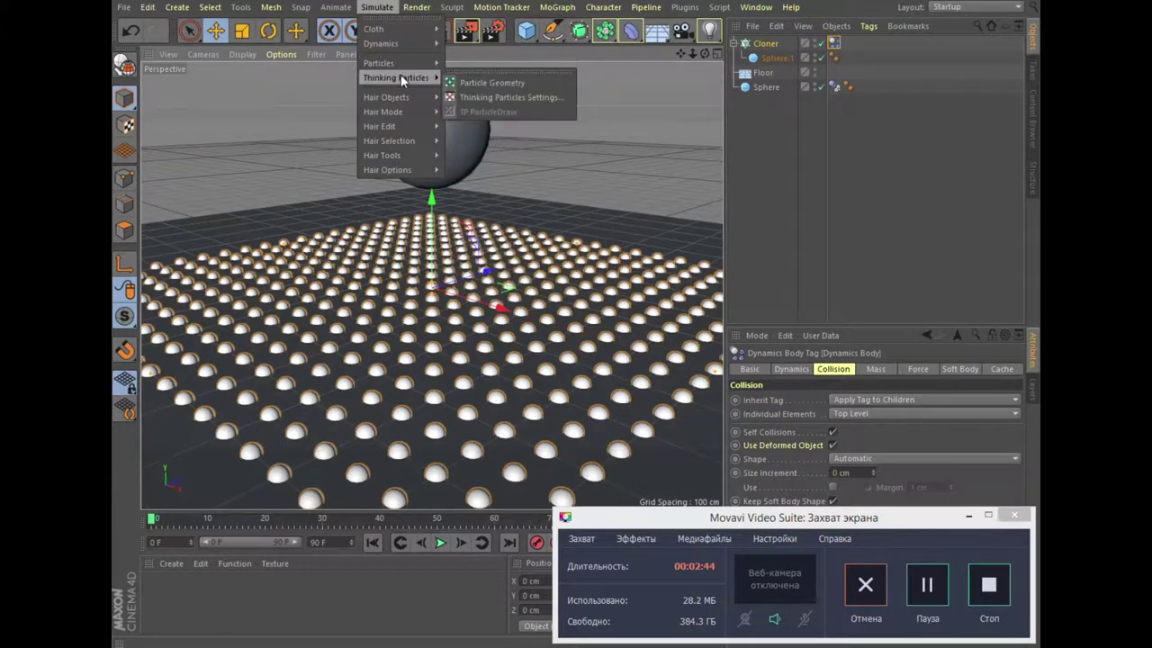
{"action": "mouse_move", "coordinate": [379, 63]}
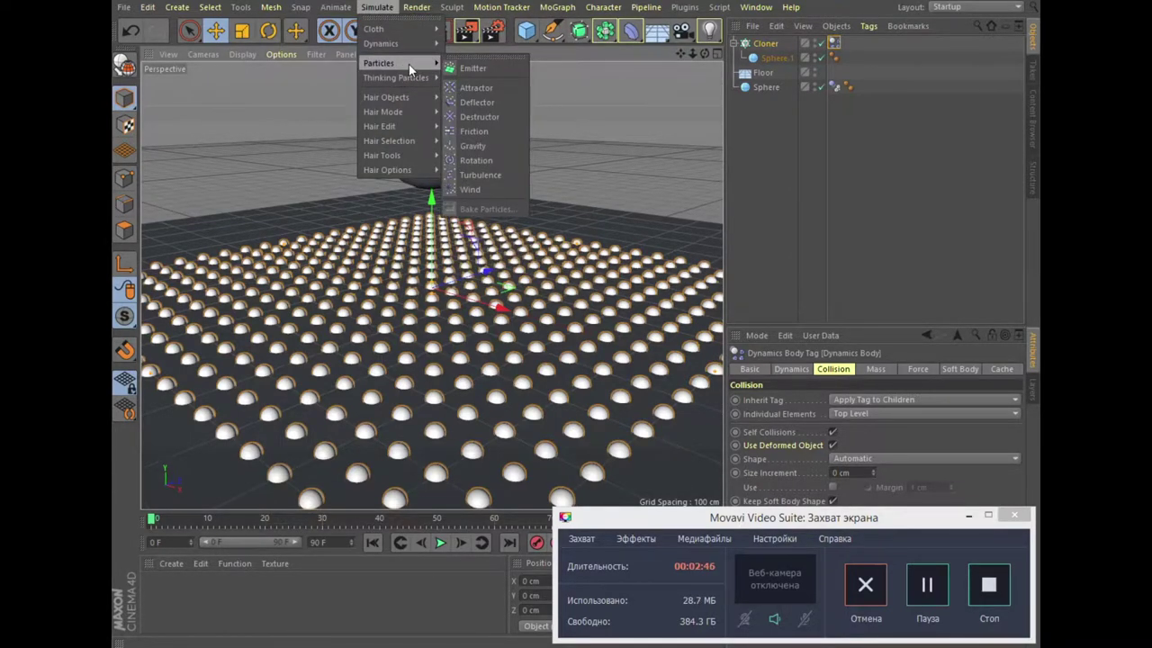
{"action": "left_click", "coordinate": [489, 89]}
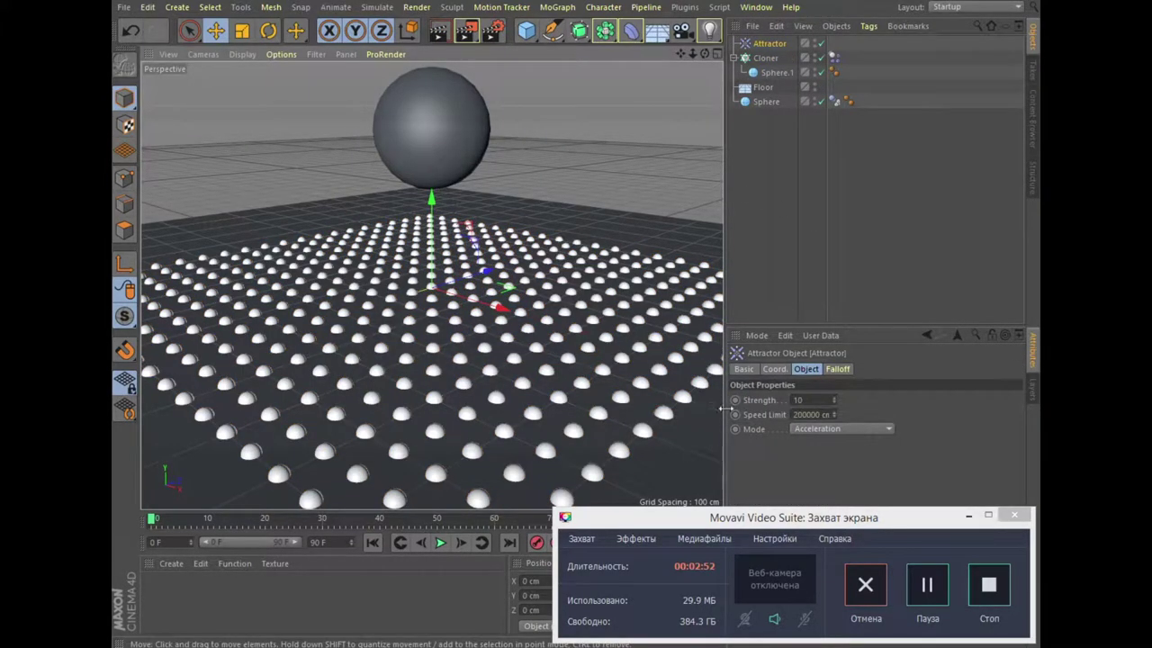
{"action": "left_click", "coordinate": [927, 585]}
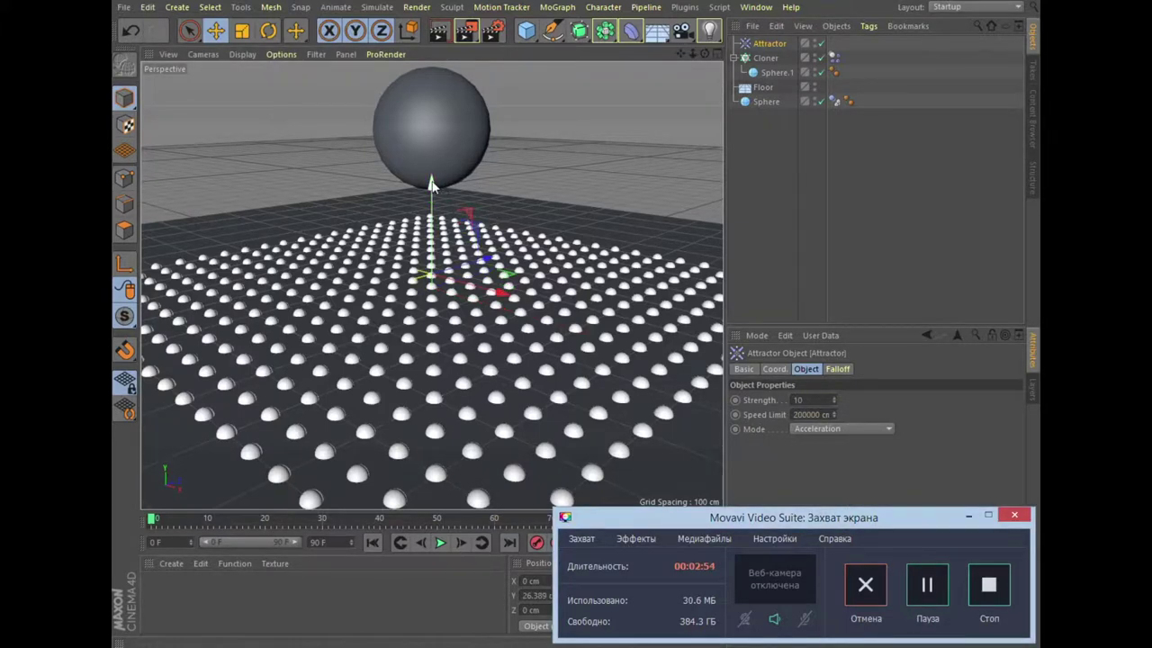
{"action": "left_click_drag", "start_coordinate": [431, 189], "coordinate": [442, 65]}
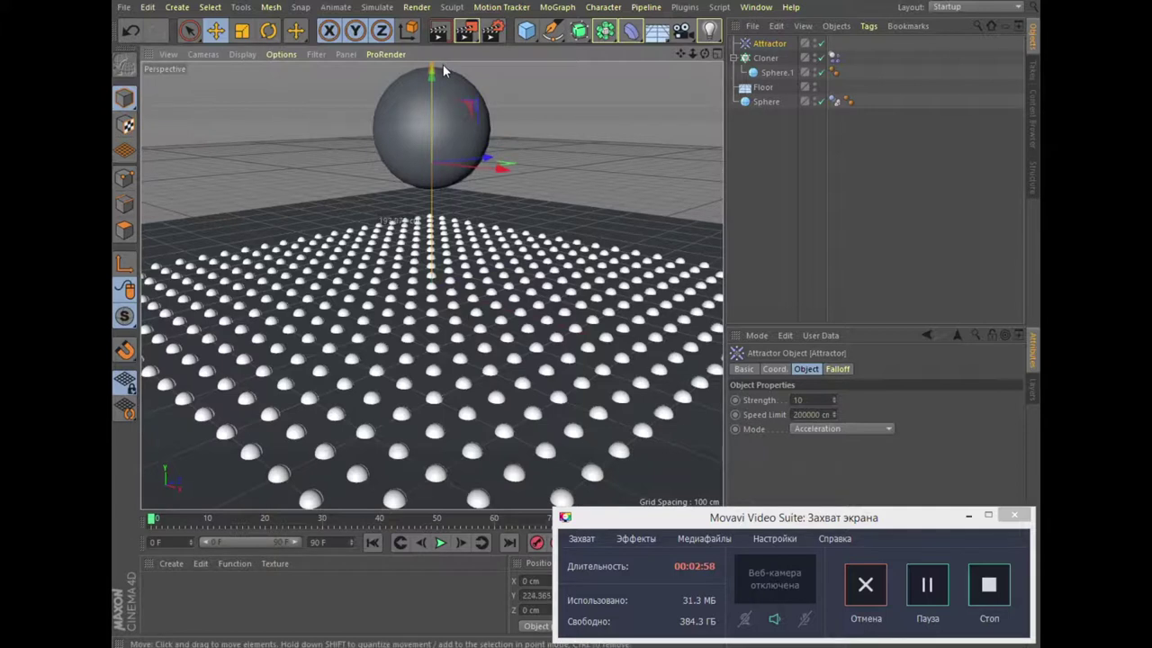
{"action": "left_click", "coordinate": [919, 586]}
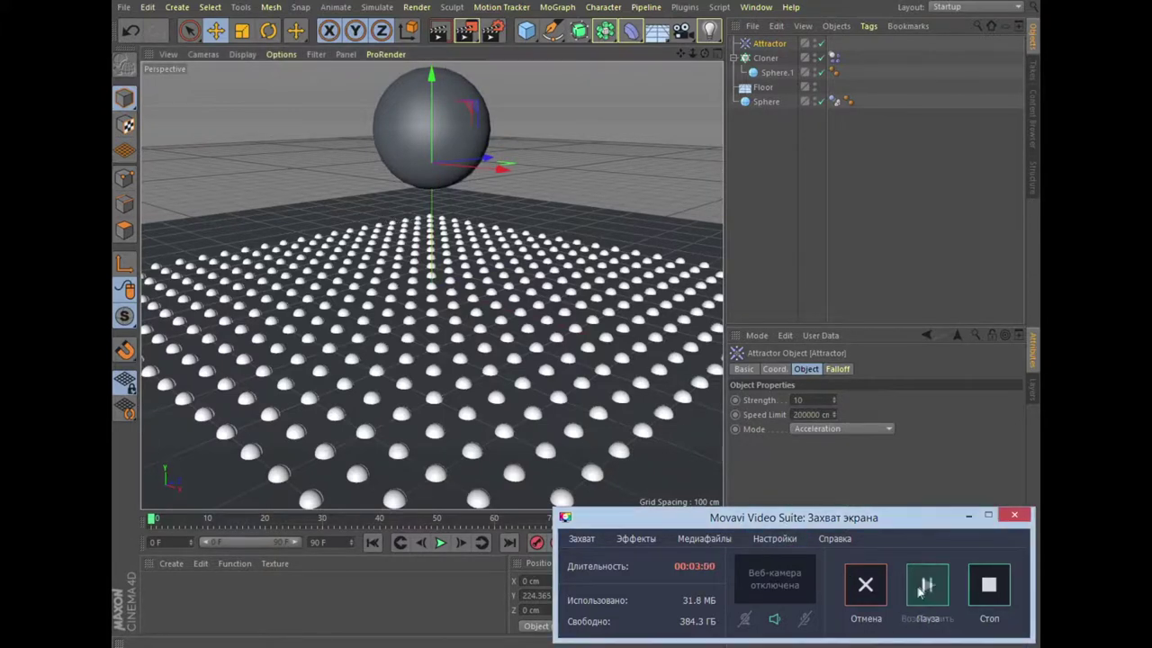
Step: Extend the animation's end frame to 250 F
{"action": "left_click", "coordinate": [322, 543]}
{"action": "type", "text": "25"}
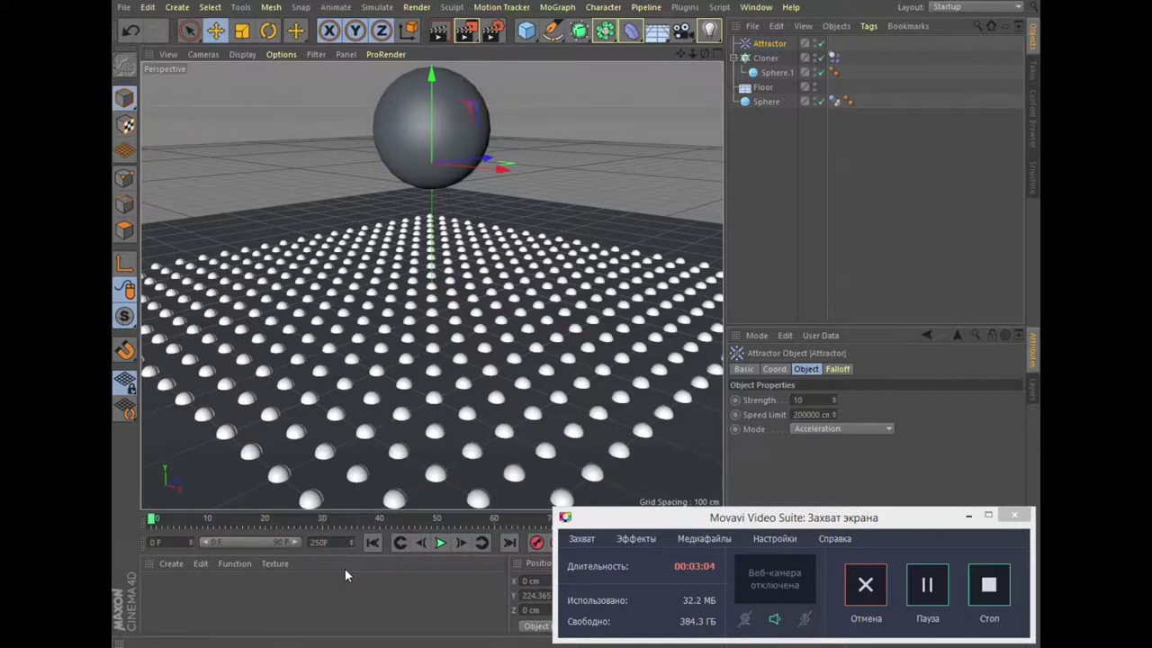
{"action": "left_click_drag", "start_coordinate": [297, 542], "coordinate": [243, 543]}
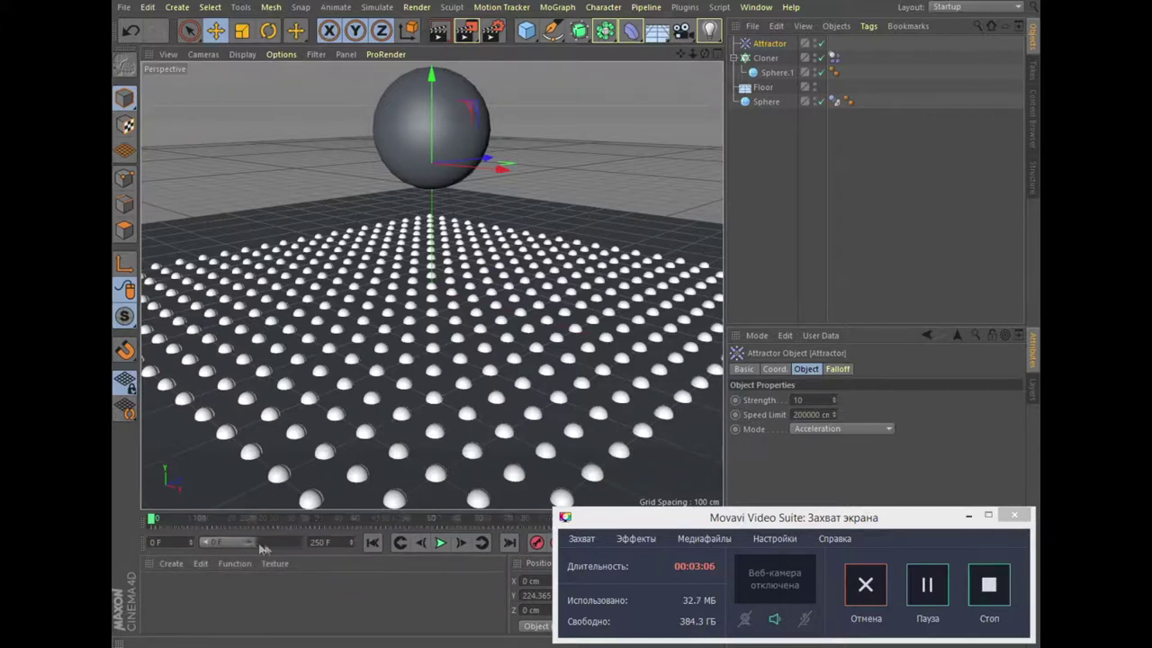
{"action": "left_click_drag", "start_coordinate": [249, 540], "coordinate": [308, 549]}
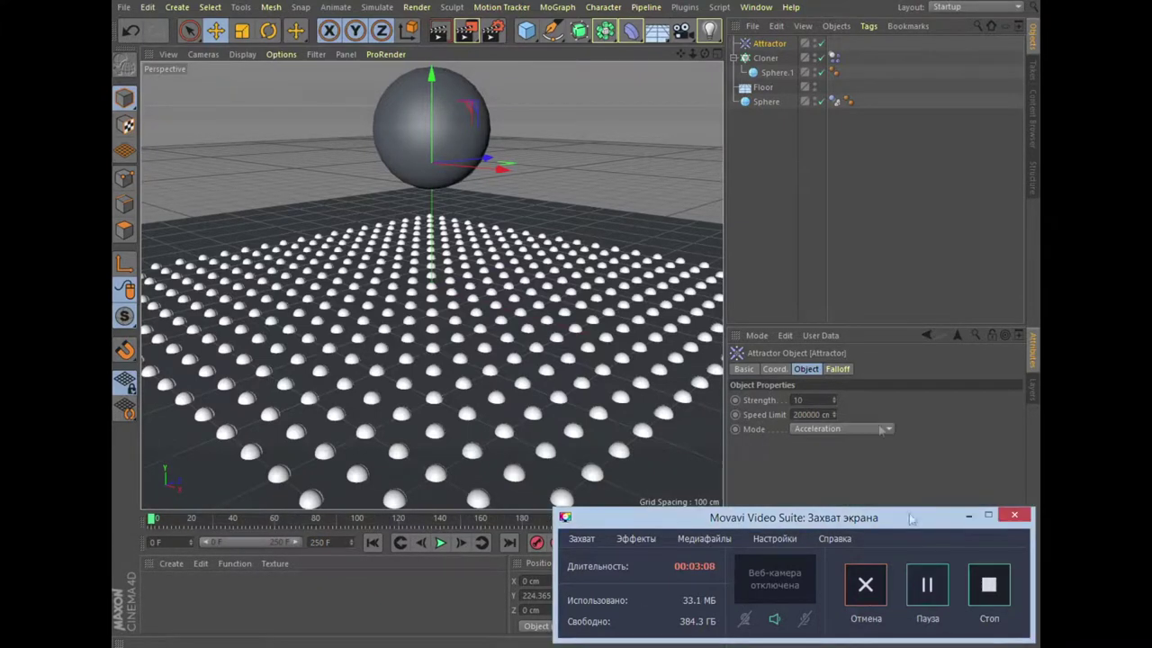
Step: Give the Floor a Collider Body tag and rewind the playhead to frame 0
{"action": "left_click", "coordinate": [764, 87]}
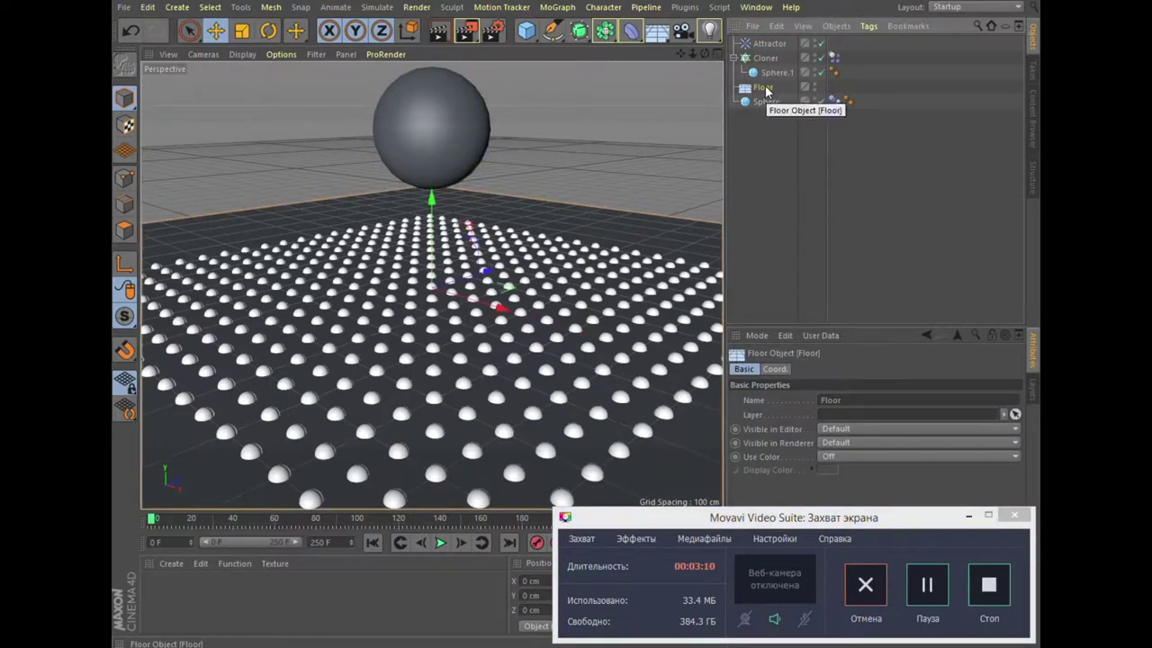
{"action": "right_click", "coordinate": [764, 87]}
{"action": "mouse_move", "coordinate": [812, 211]}
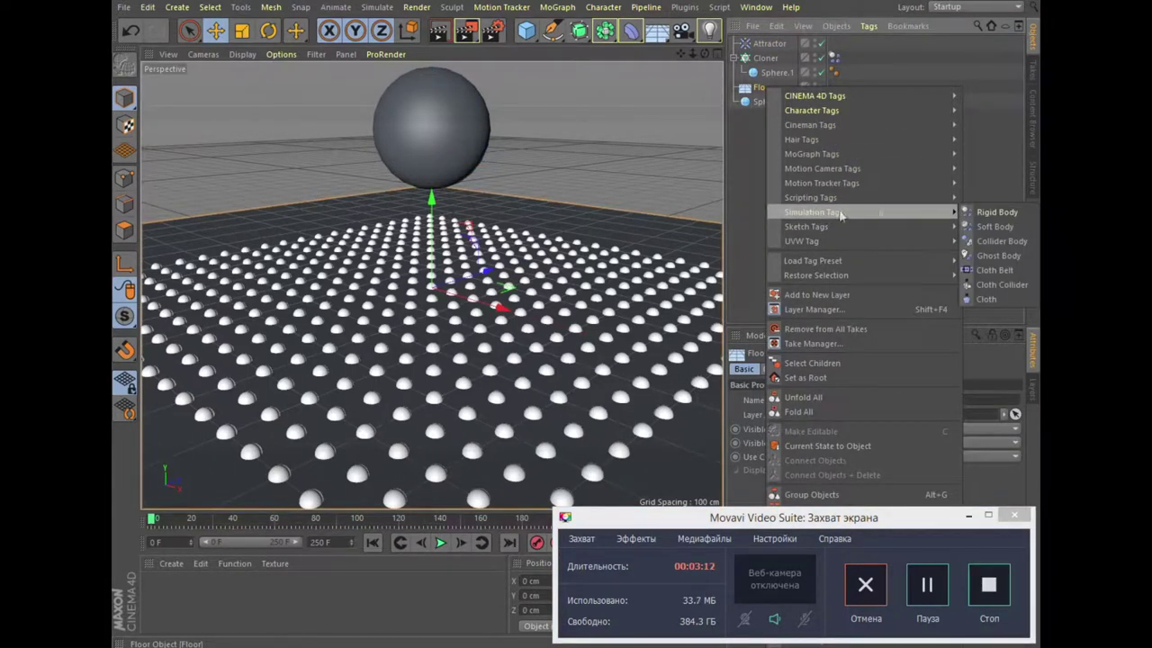
{"action": "left_click", "coordinate": [1015, 240]}
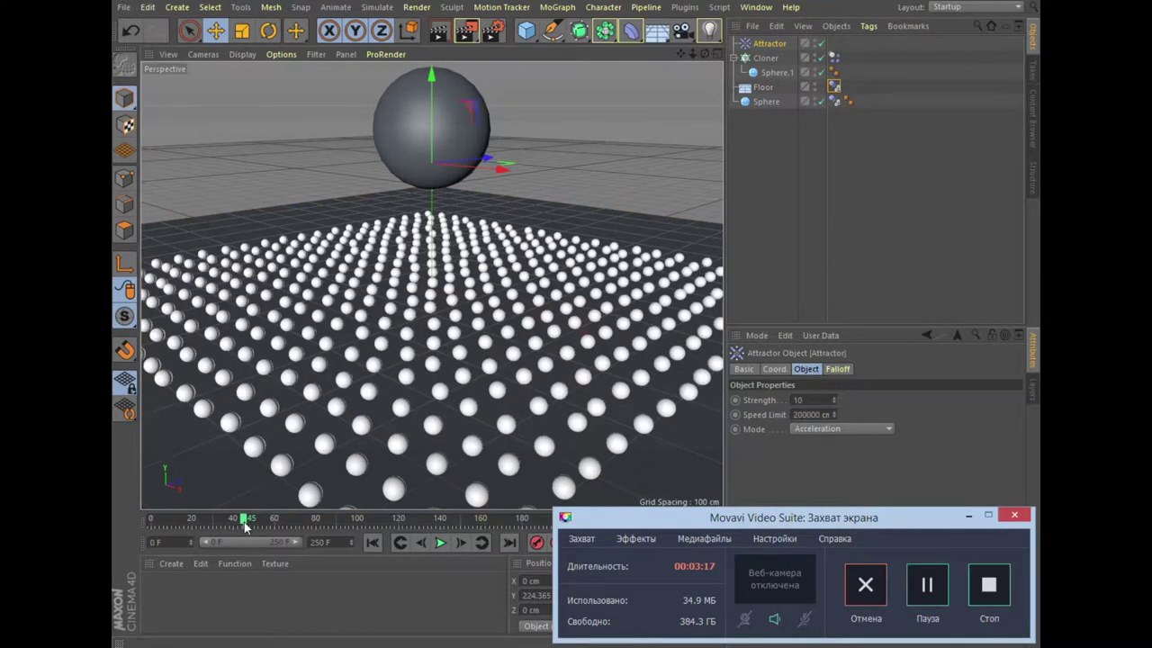
{"action": "left_click_drag", "start_coordinate": [244, 526], "coordinate": [141, 526]}
{"action": "mouse_move", "coordinate": [776, 520]}
{"action": "left_mouse_down"}
{"action": "mouse_move", "coordinate": [767, 584]}
{"action": "mouse_move", "coordinate": [767, 569]}
{"action": "left_mouse_up"}
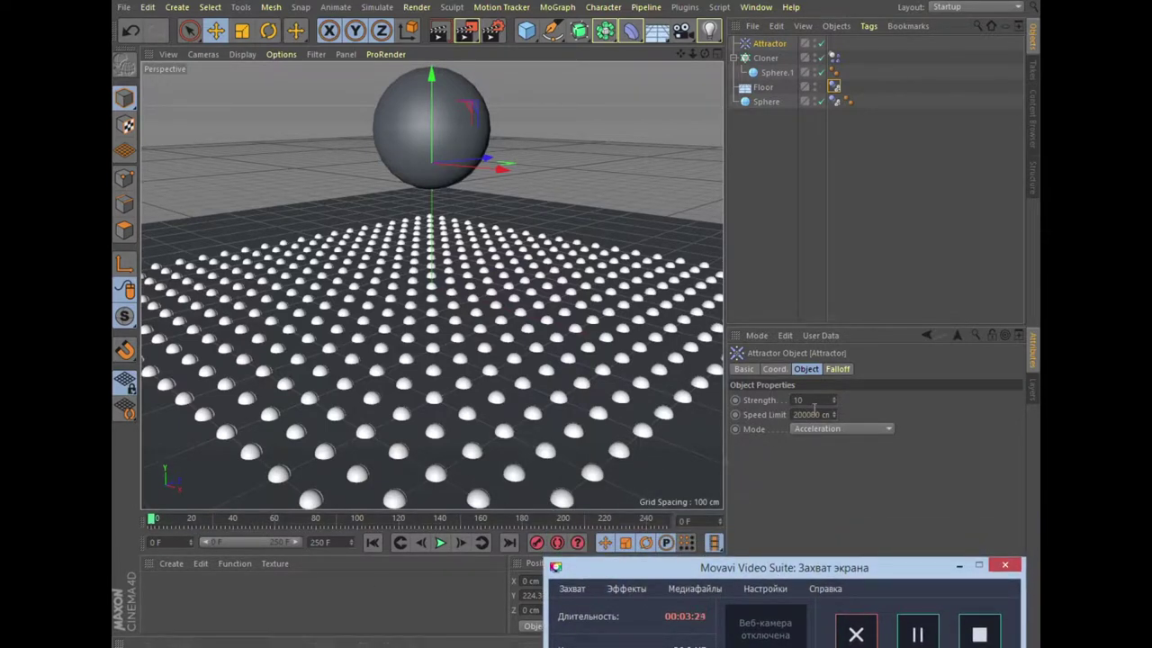
Step: At frame 28, set the Attractor Strength to 0
{"action": "left_click", "coordinate": [739, 406]}
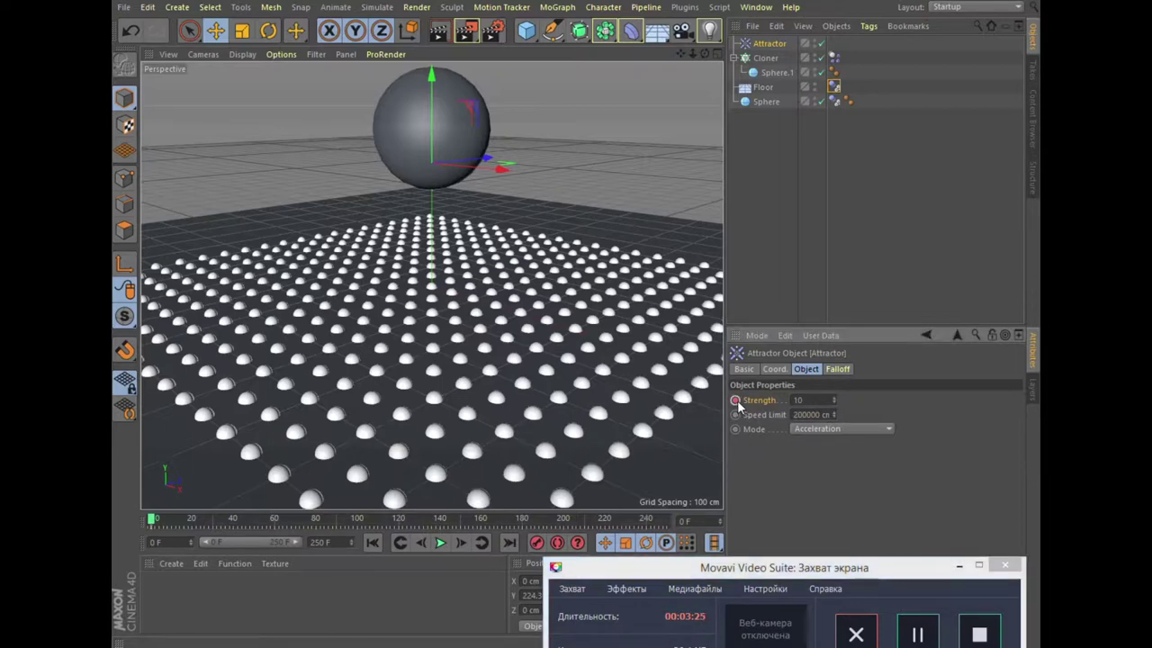
{"action": "left_click_drag", "start_coordinate": [154, 522], "coordinate": [212, 524]}
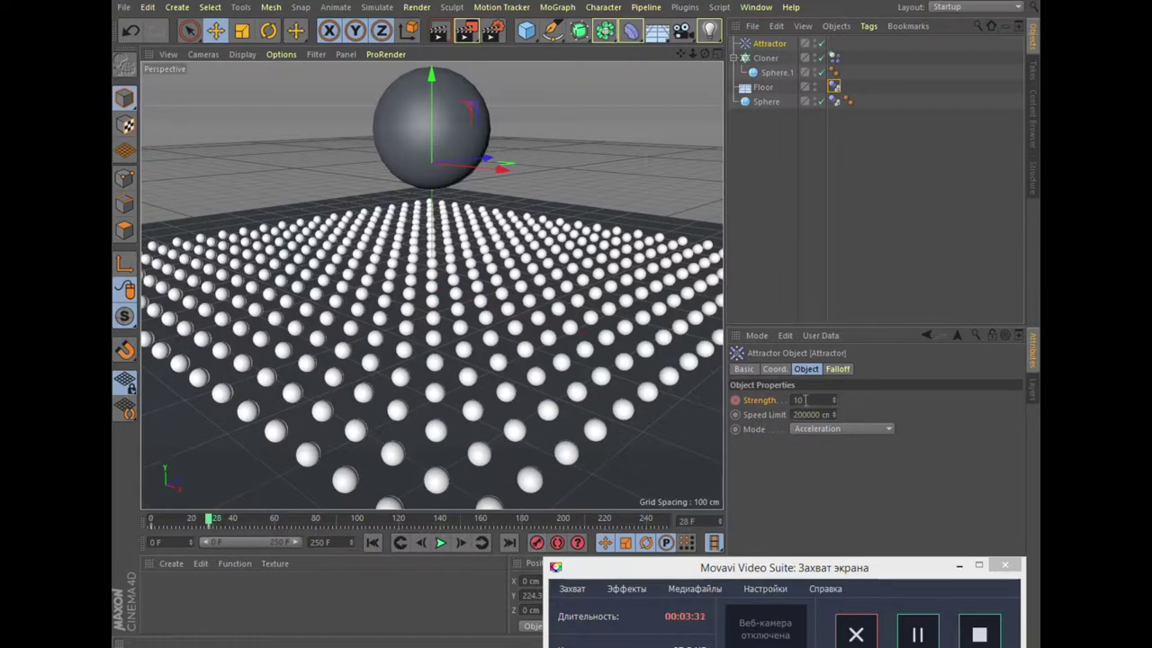
{"action": "double_click", "coordinate": [798, 401]}
{"action": "type", "text": "0"}
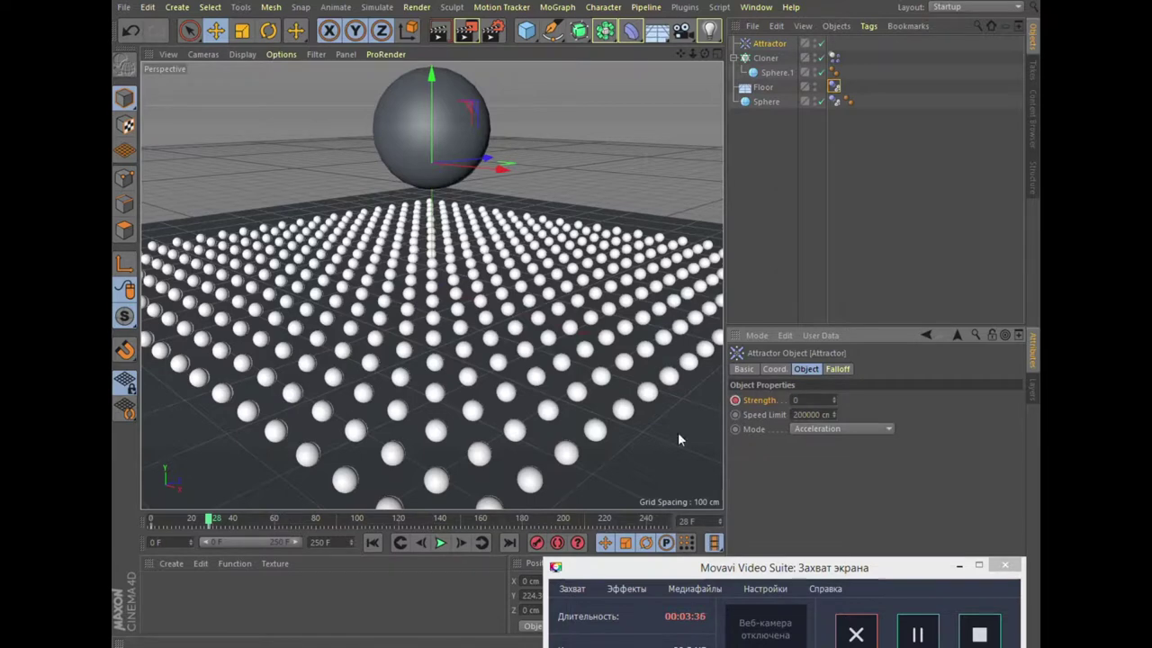
Step: Enter an Attractor Strength of 20000 at a later frame and scrub to watch the spheres rise
{"action": "left_click_drag", "start_coordinate": [212, 524], "coordinate": [270, 527]}
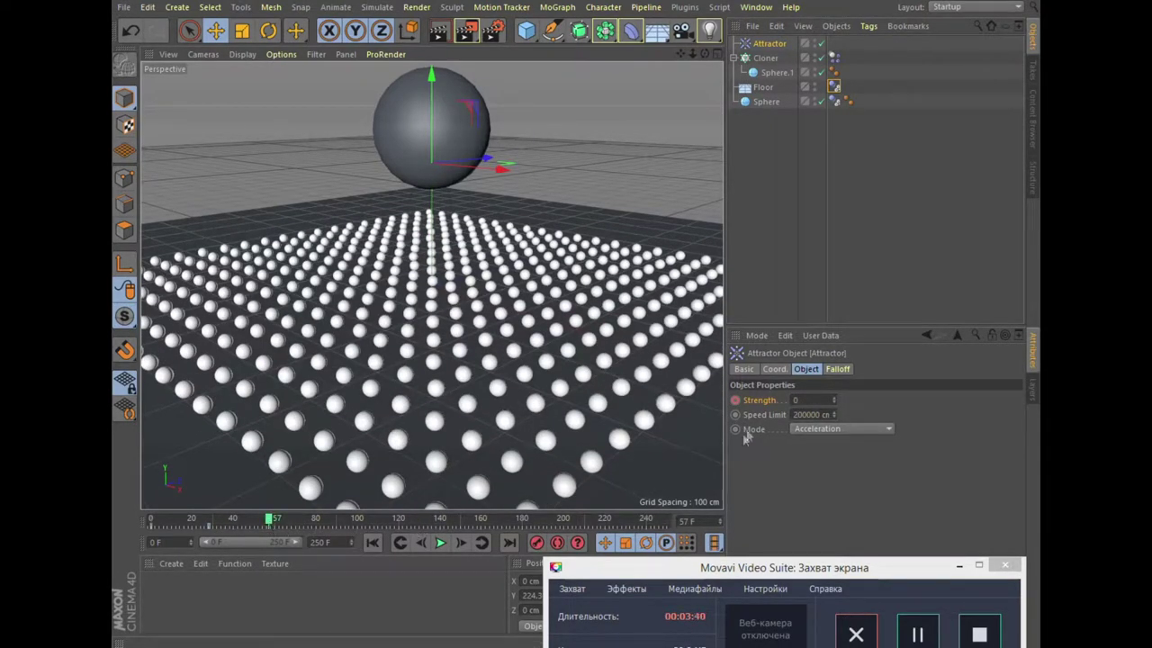
{"action": "double_click", "coordinate": [813, 399]}
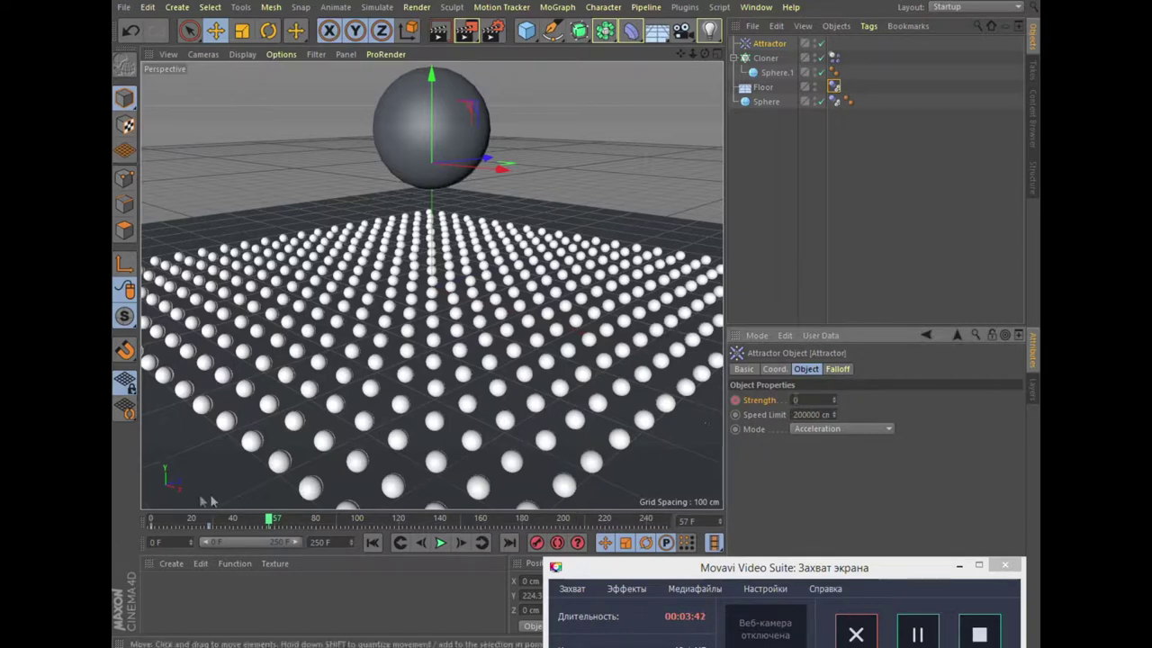
{"action": "mouse_move", "coordinate": [270, 521]}
{"action": "left_mouse_down"}
{"action": "mouse_move", "coordinate": [291, 522]}
{"action": "mouse_move", "coordinate": [281, 526]}
{"action": "left_mouse_up"}
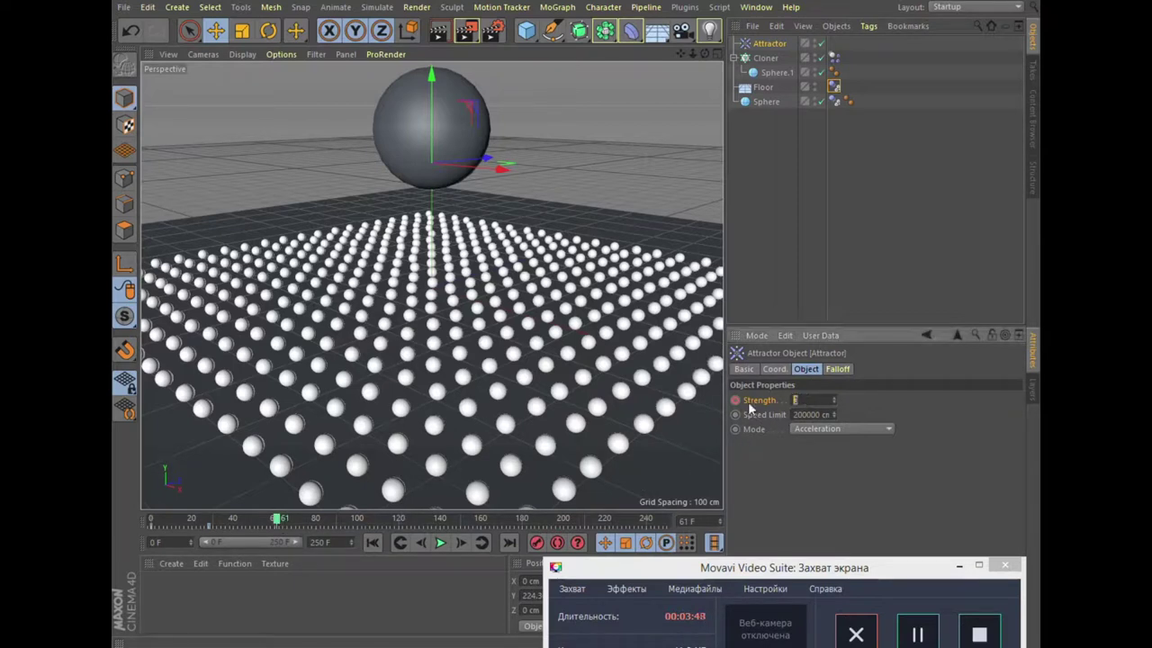
{"action": "type", "text": "20000"}
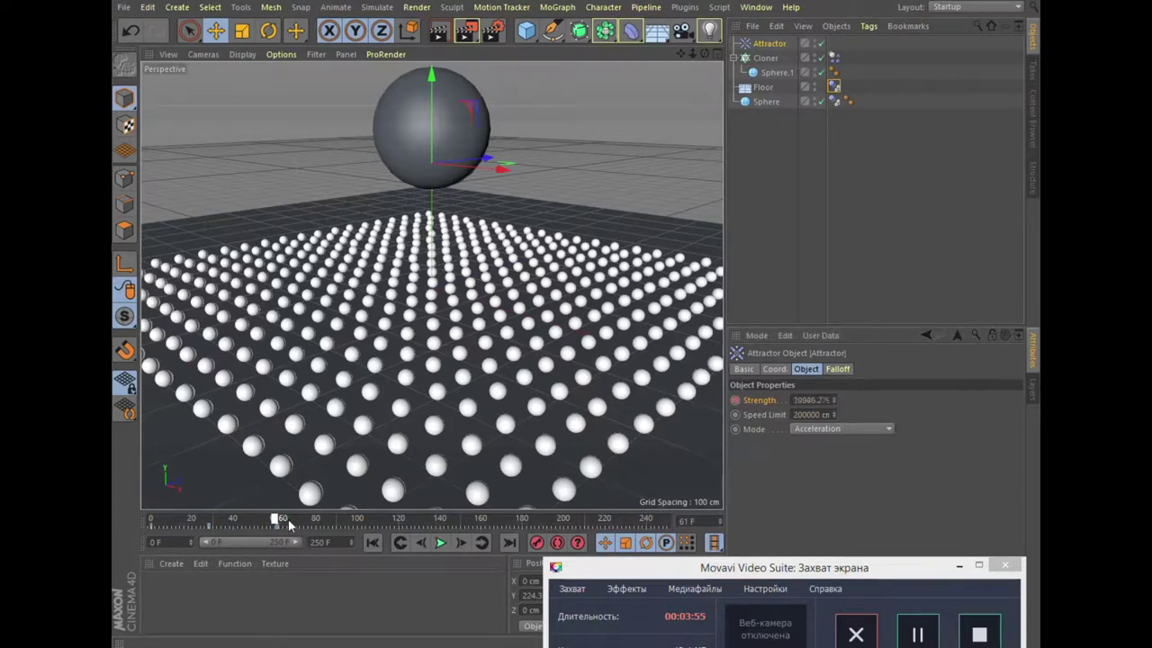
{"action": "left_click_drag", "start_coordinate": [279, 520], "coordinate": [424, 520]}
{"action": "type", "text": "0"}
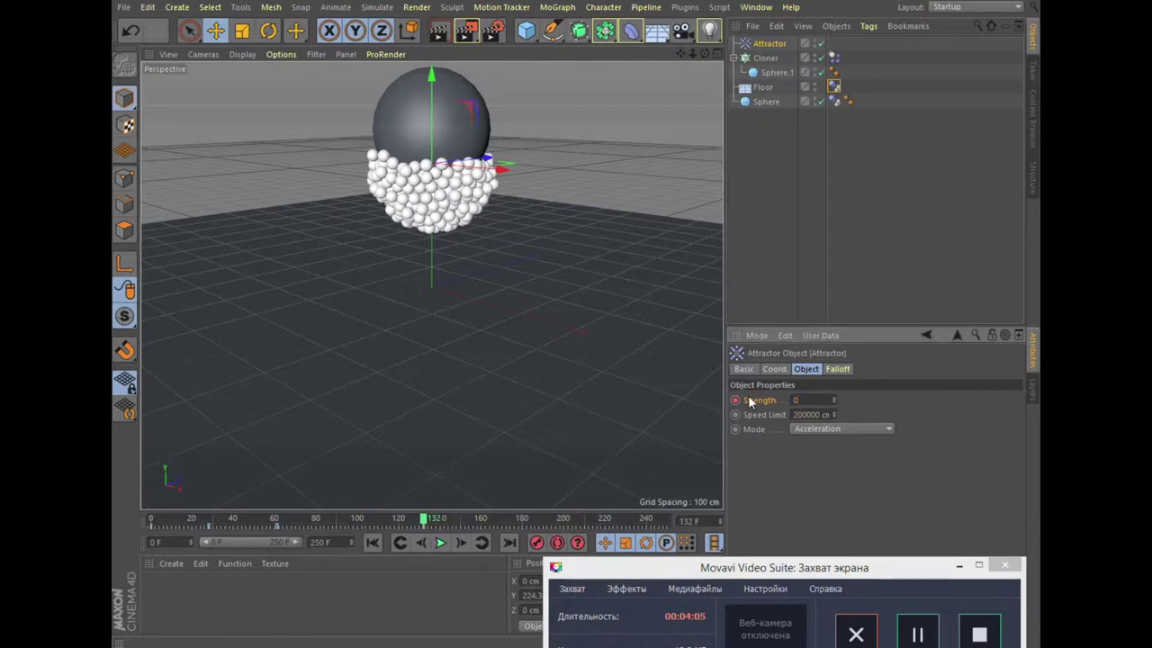
{"action": "key", "text": "Return"}
Step: Rewind to frame 0, play the attraction animation, then stop it and reframe the whole scene
{"action": "key", "text": "shift+f"}
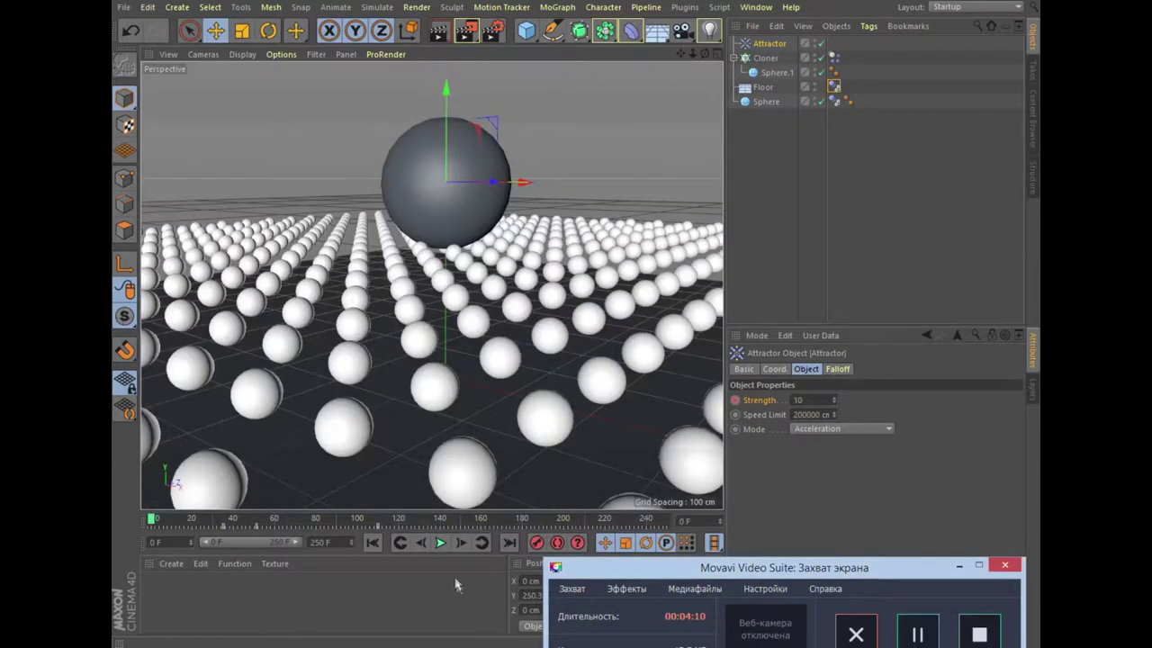
{"action": "left_click", "coordinate": [440, 543]}
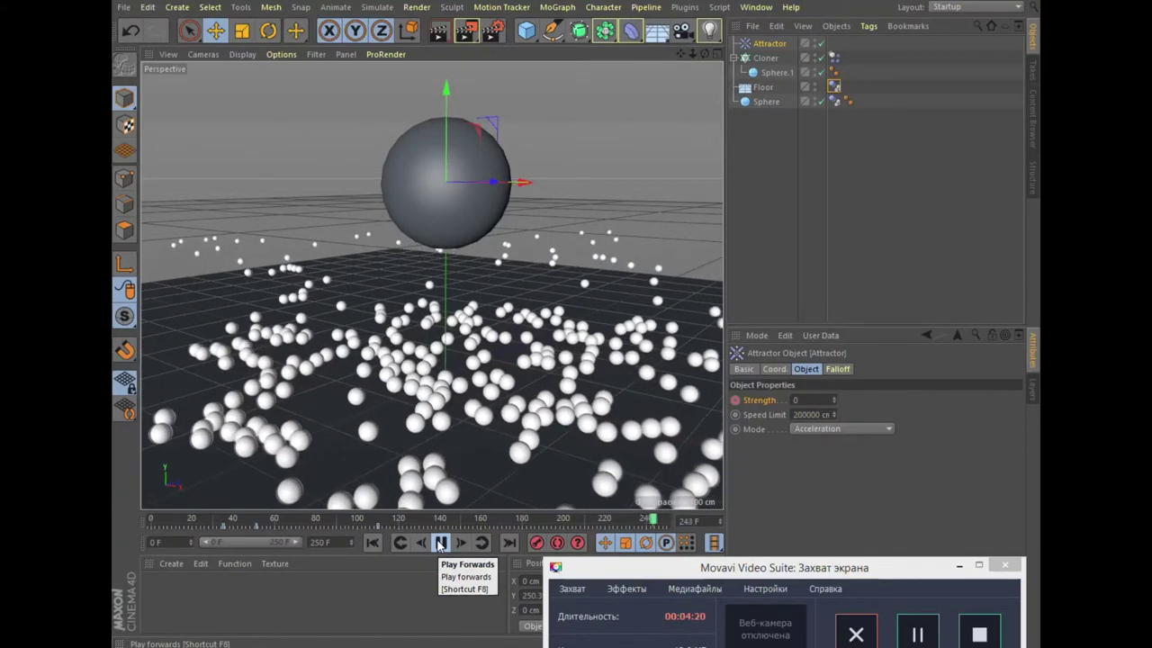
{"action": "left_click", "coordinate": [441, 543]}
{"action": "scroll", "coordinate": [691, 337], "scroll_direction": "down", "scroll_amount": 3}
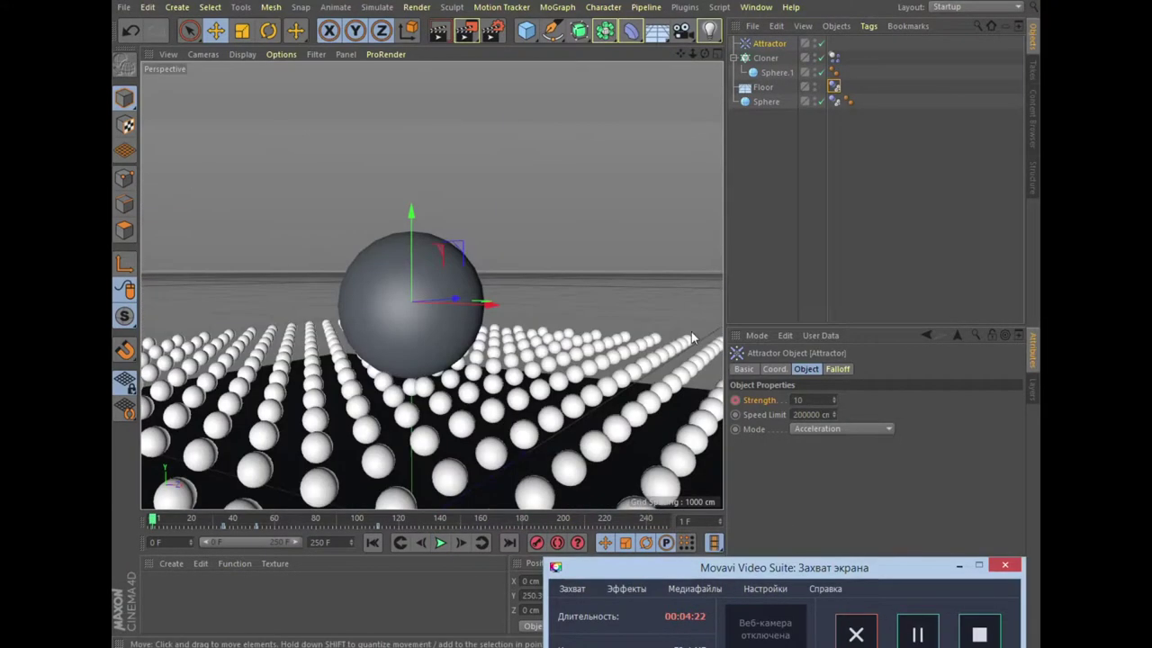
{"action": "left_click_drag", "start_coordinate": [693, 54], "coordinate": [432, 286]}
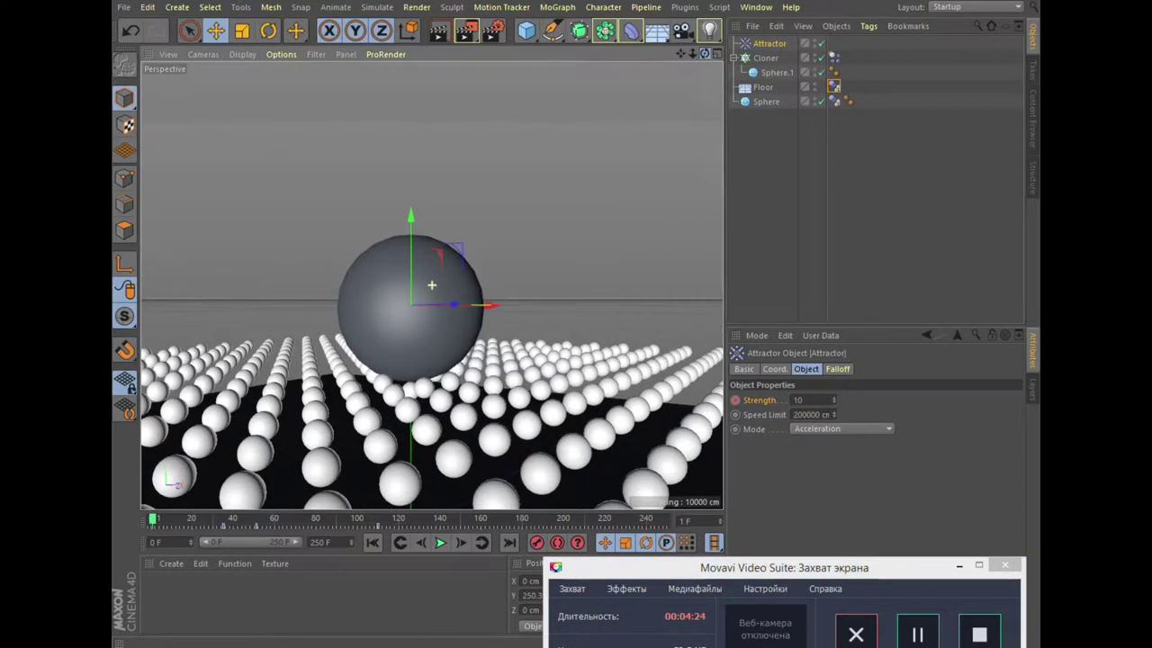
Step: Replay the animation, pausing to inspect the sphere cluster, then rewind to frame 0
{"action": "left_click", "coordinate": [441, 544]}
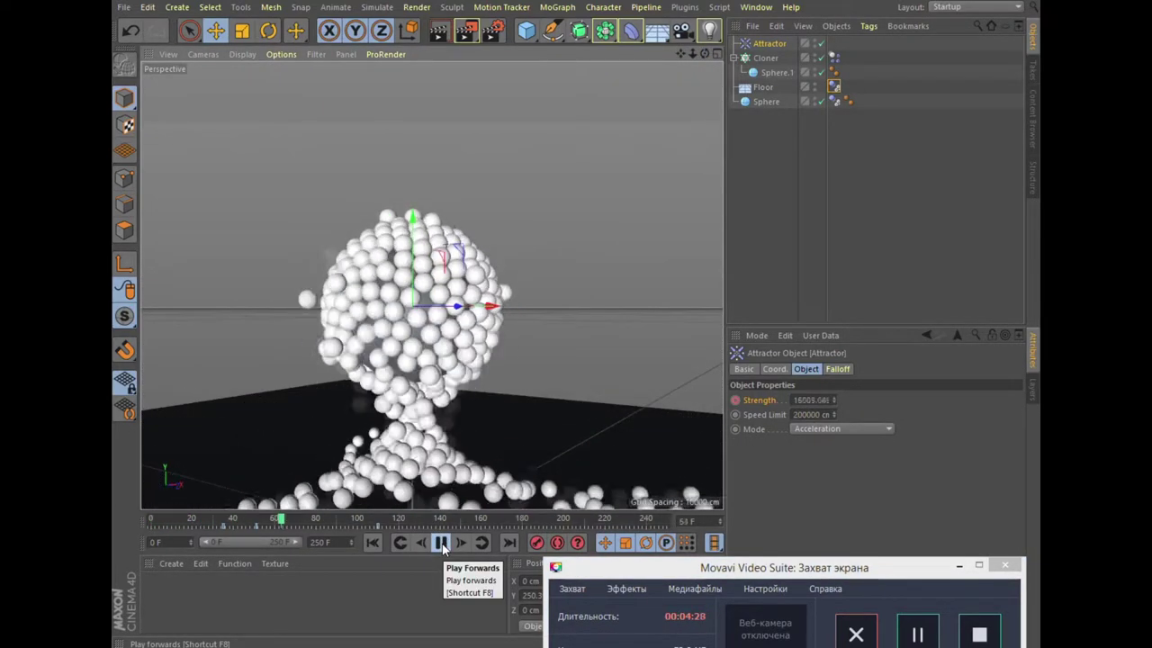
{"action": "left_click", "coordinate": [441, 544]}
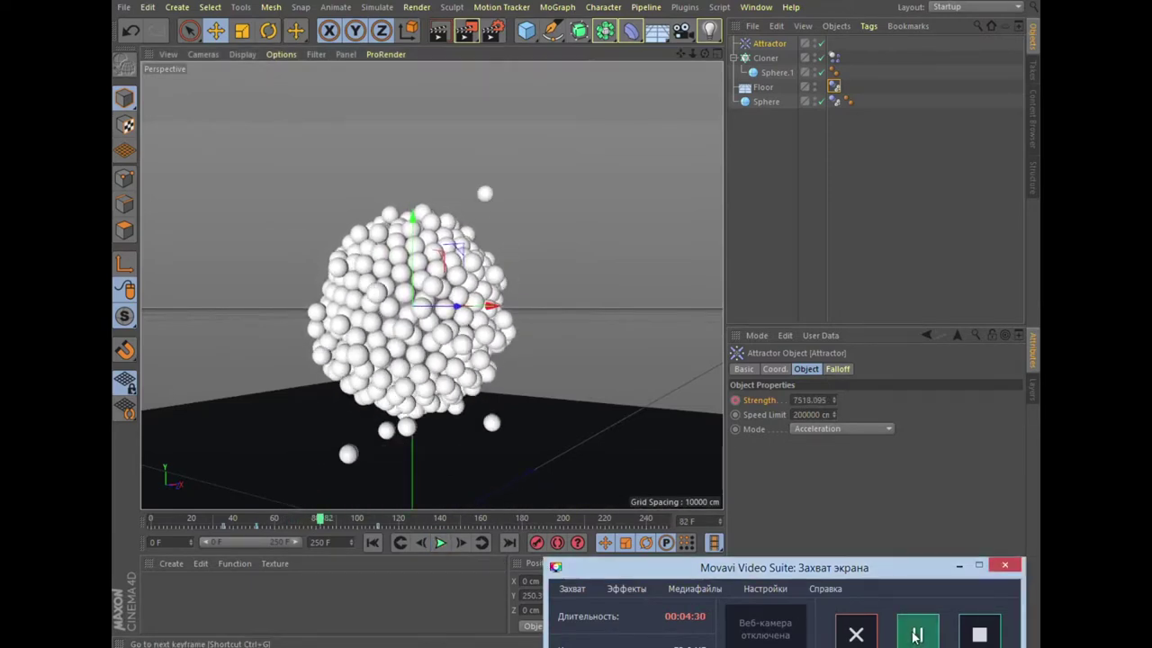
{"action": "left_click", "coordinate": [440, 544]}
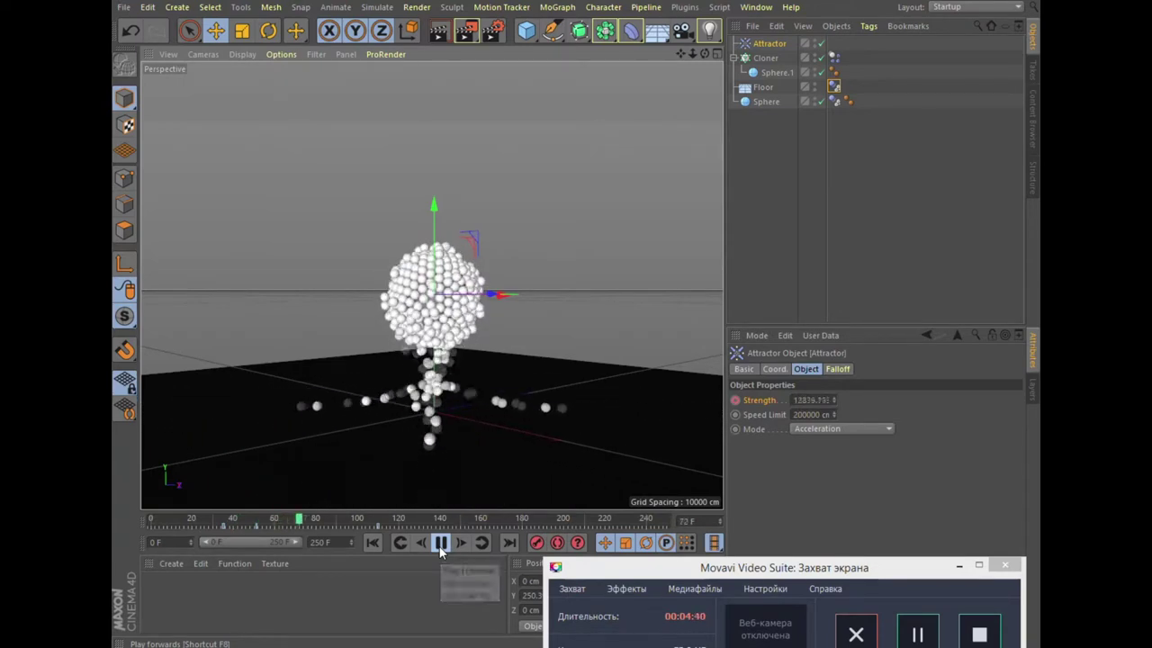
{"action": "left_click", "coordinate": [441, 542]}
{"action": "key", "text": "shift+f"}
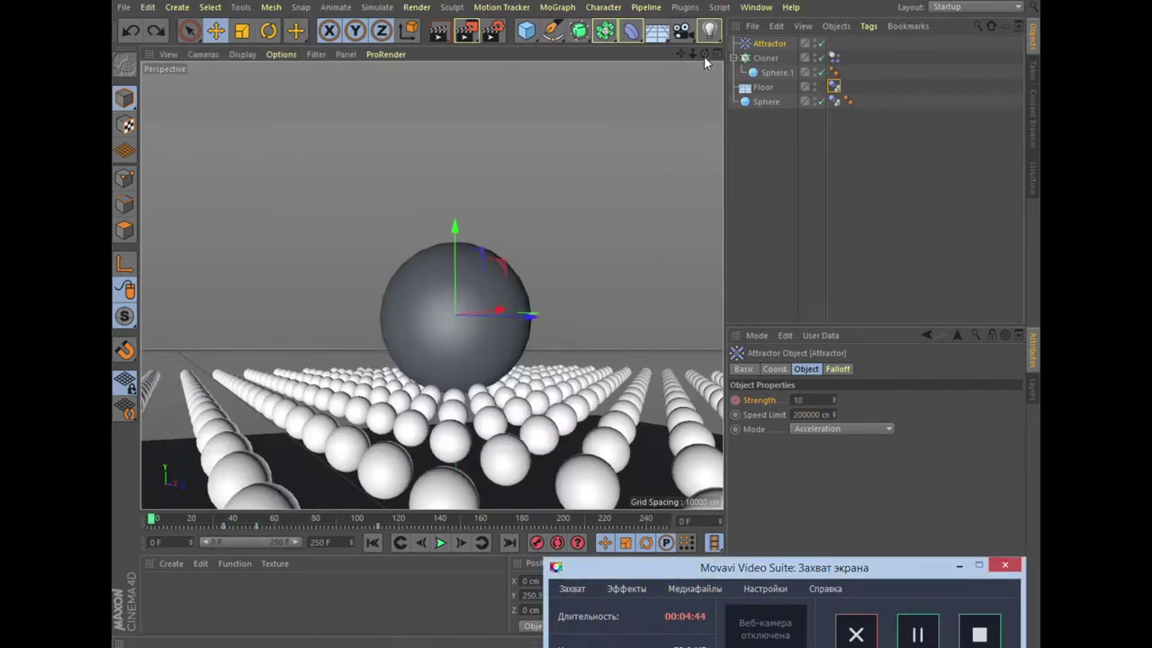
{"action": "left_click_drag", "start_coordinate": [704, 56], "coordinate": [432, 284]}
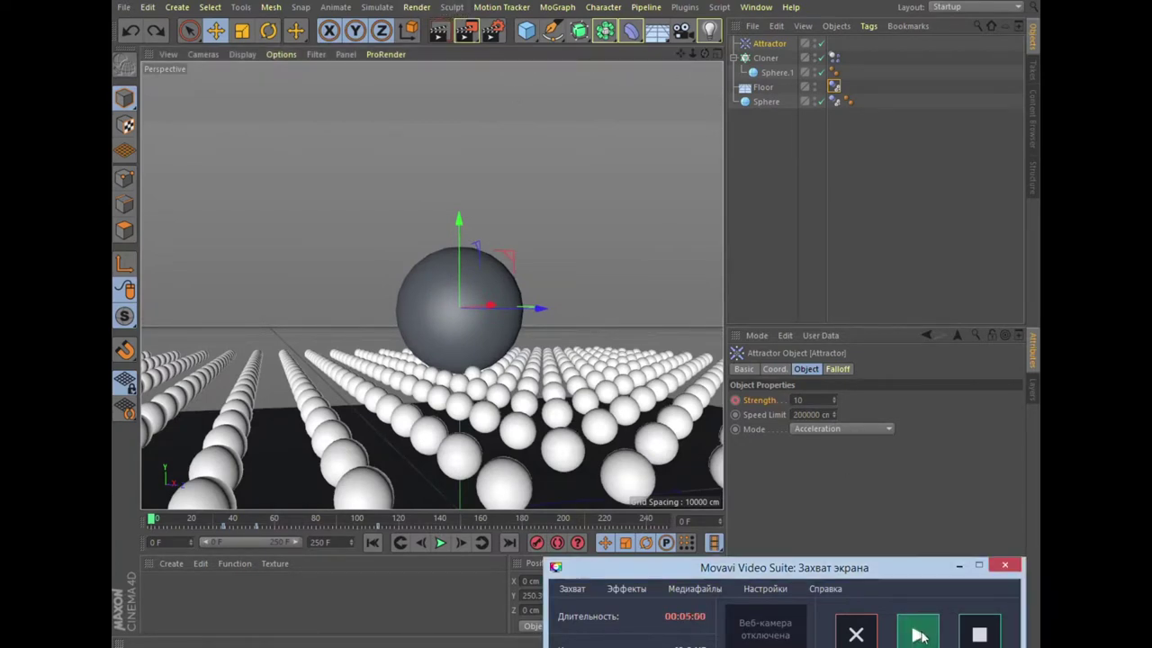
Step: Add a Gravity force and set its Acceleration to -2.9 cm
{"action": "left_click", "coordinate": [377, 9]}
{"action": "mouse_move", "coordinate": [379, 63]}
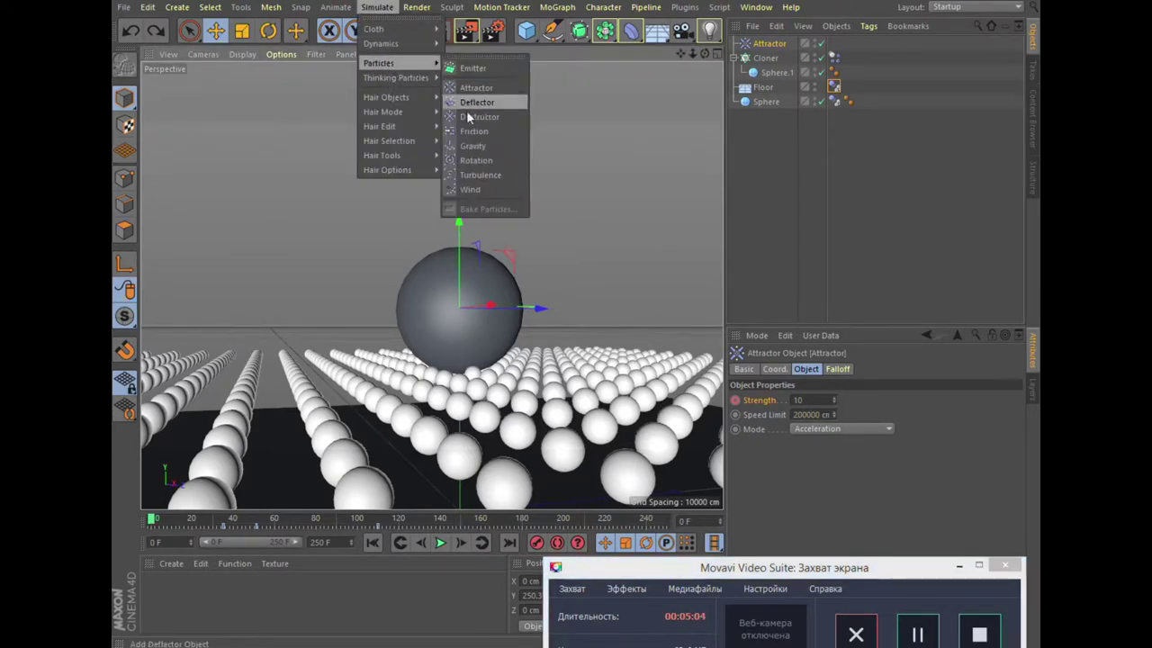
{"action": "left_click", "coordinate": [474, 144]}
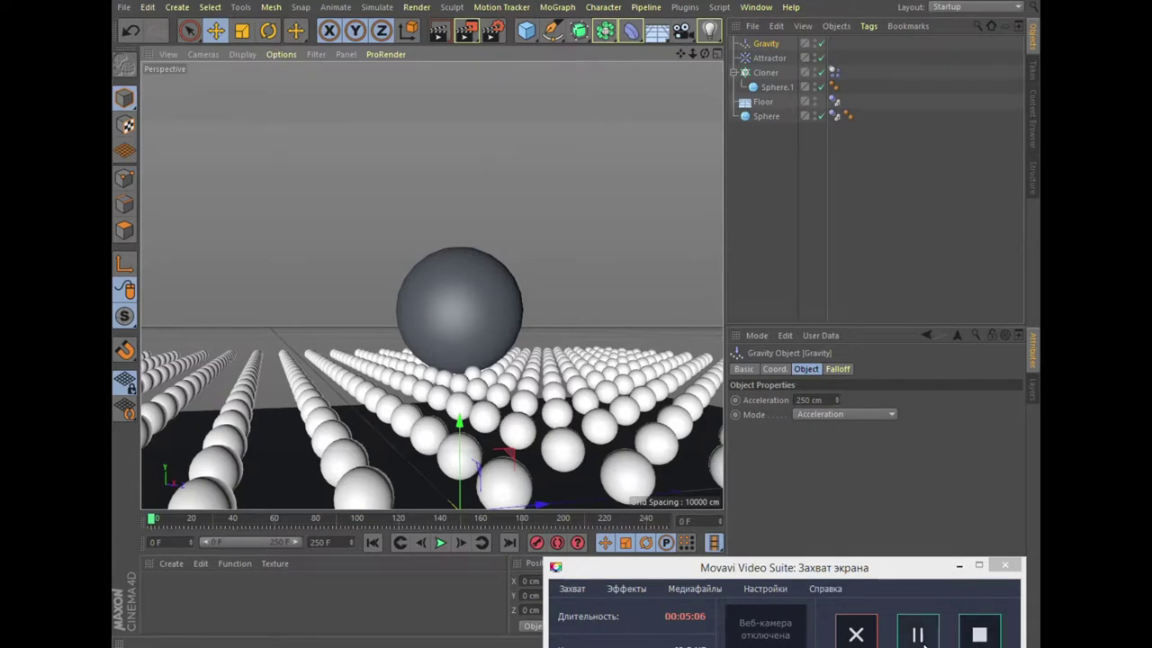
{"action": "left_click_drag", "start_coordinate": [918, 630], "coordinate": [598, 508]}
{"action": "left_click", "coordinate": [810, 399]}
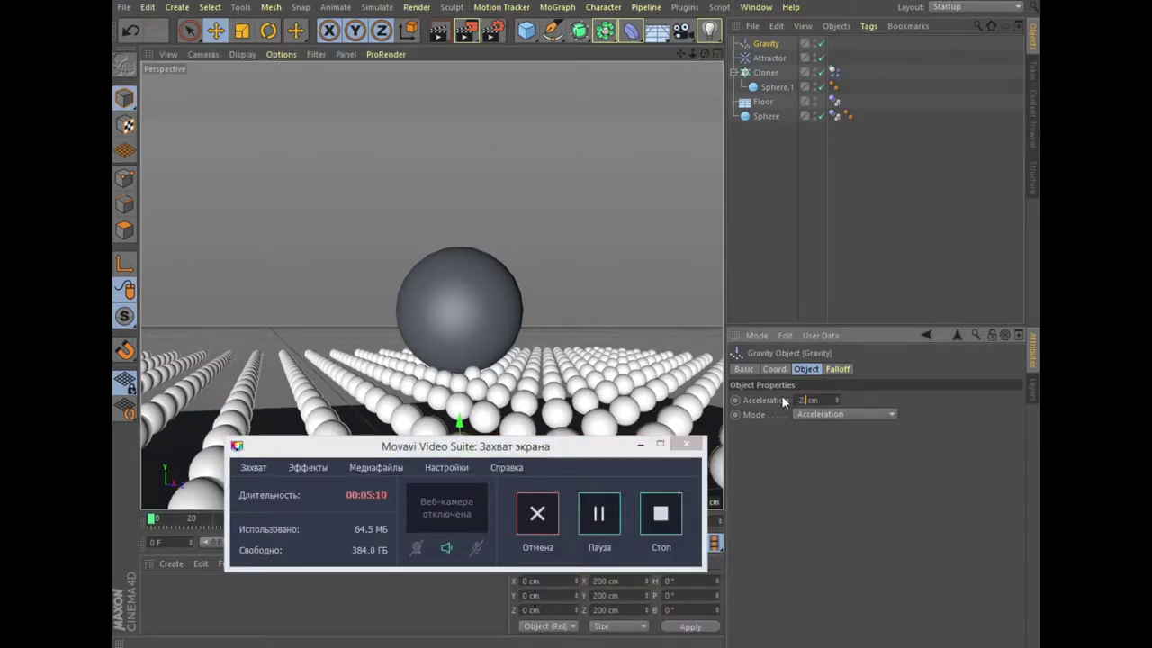
{"action": "key", "text": "Return"}
Step: Limit the Gravity's effect with a Box-shaped falloff
{"action": "left_click", "coordinate": [839, 369]}
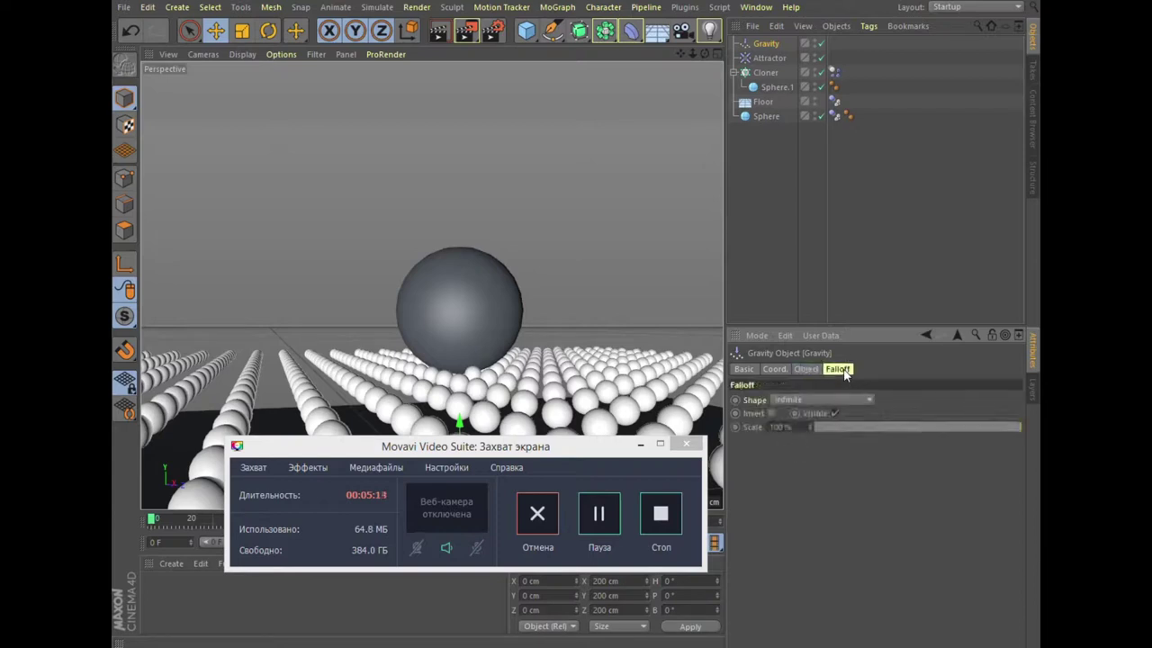
{"action": "left_click", "coordinate": [860, 399]}
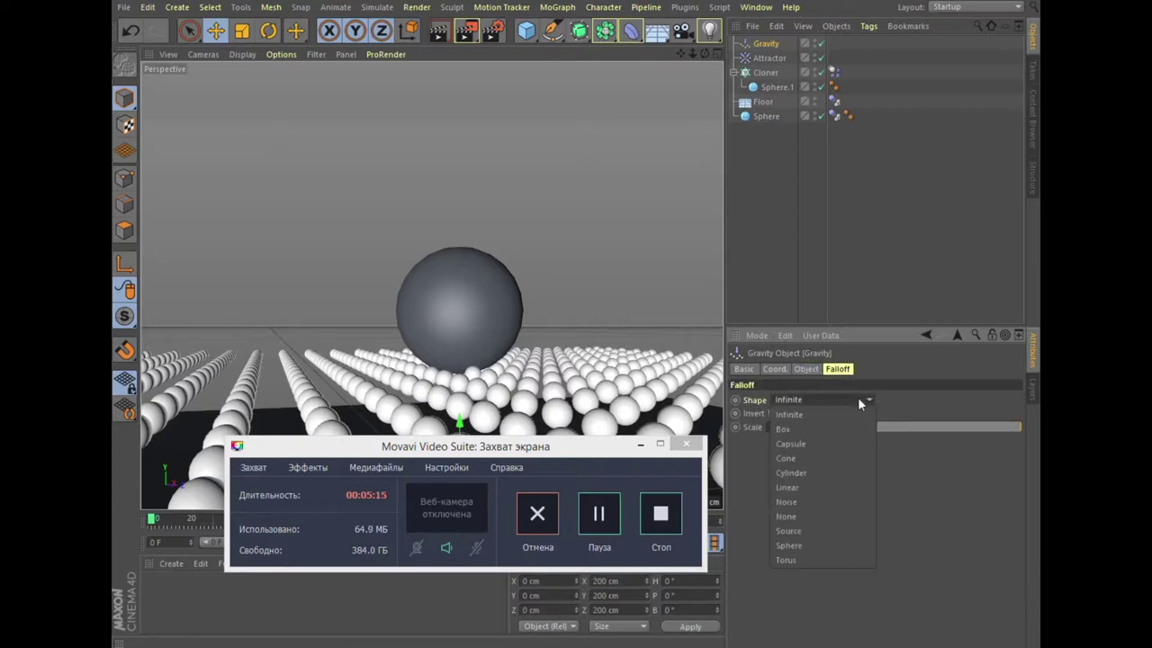
{"action": "left_click", "coordinate": [795, 427]}
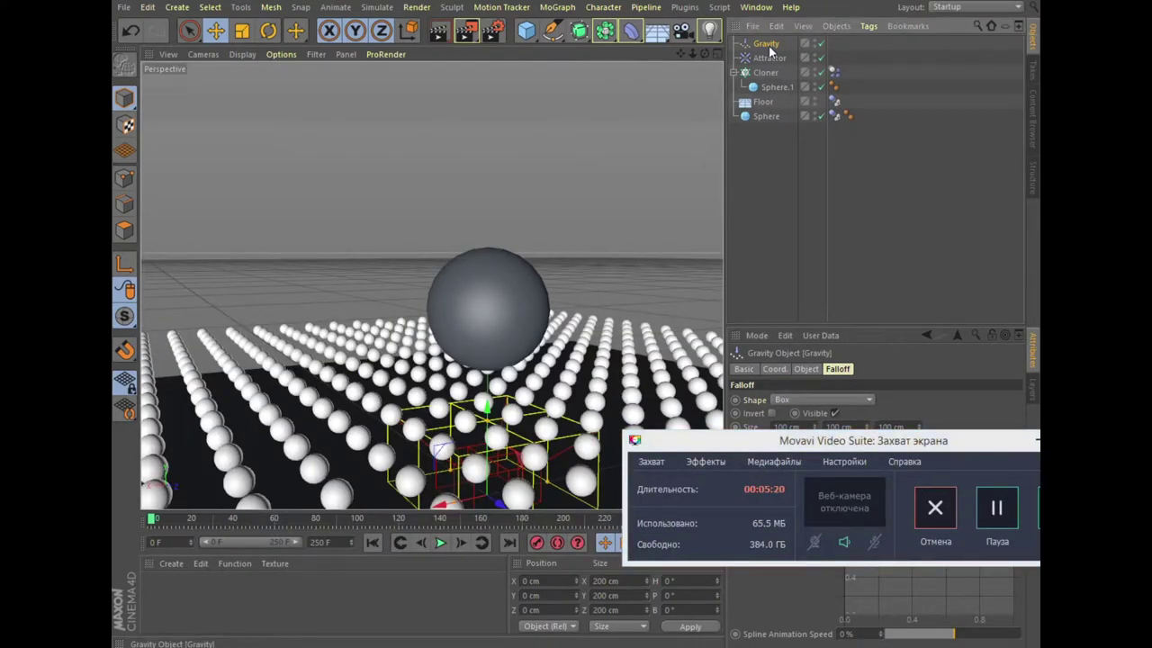
Step: Raise the Gravity box falloff around the big sphere and scale it to about 374 cm per side
{"action": "left_click_drag", "start_coordinate": [489, 412], "coordinate": [490, 222]}
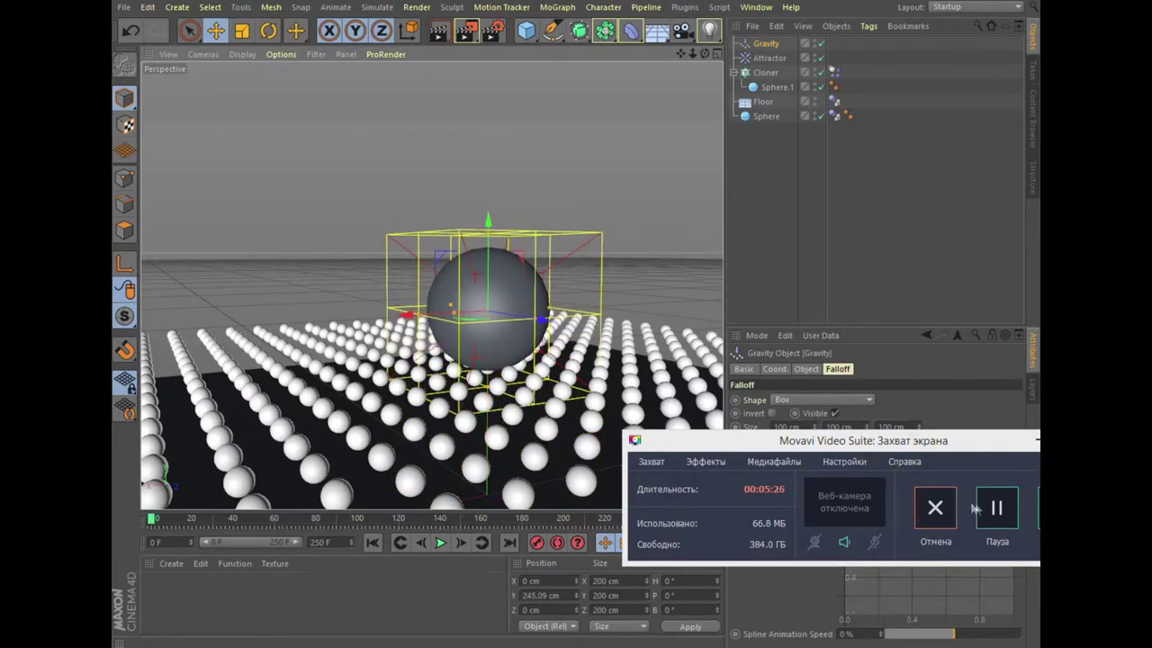
{"action": "left_click", "coordinate": [243, 32]}
{"action": "left_click_drag", "start_coordinate": [544, 320], "coordinate": [610, 335]}
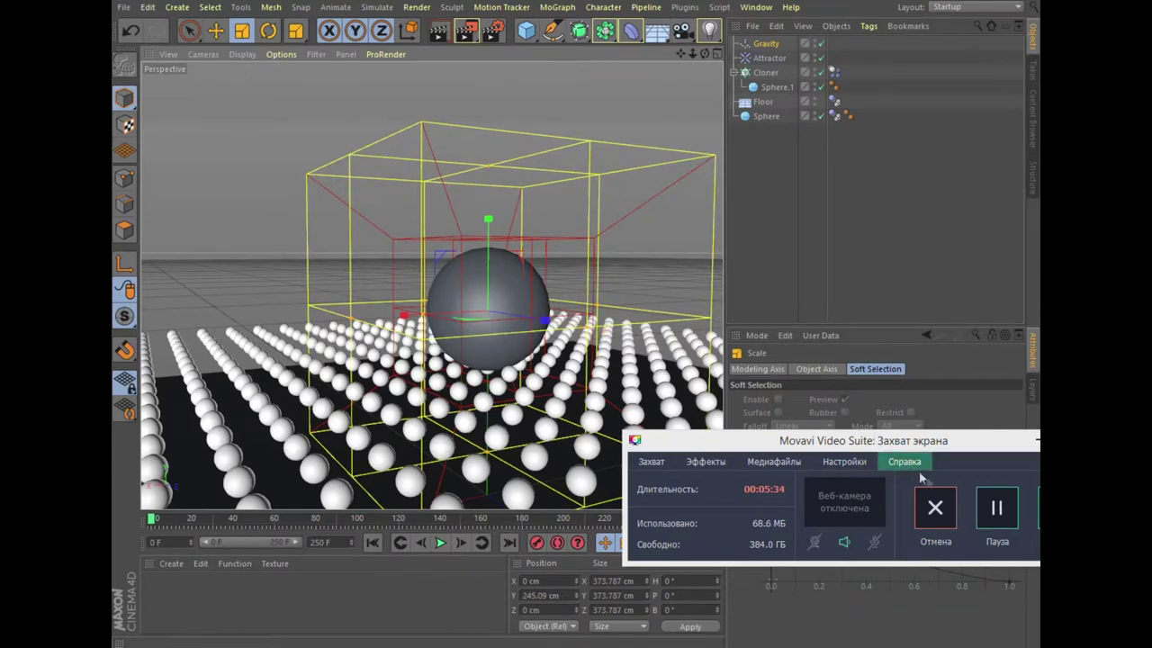
{"action": "left_click", "coordinate": [171, 564]}
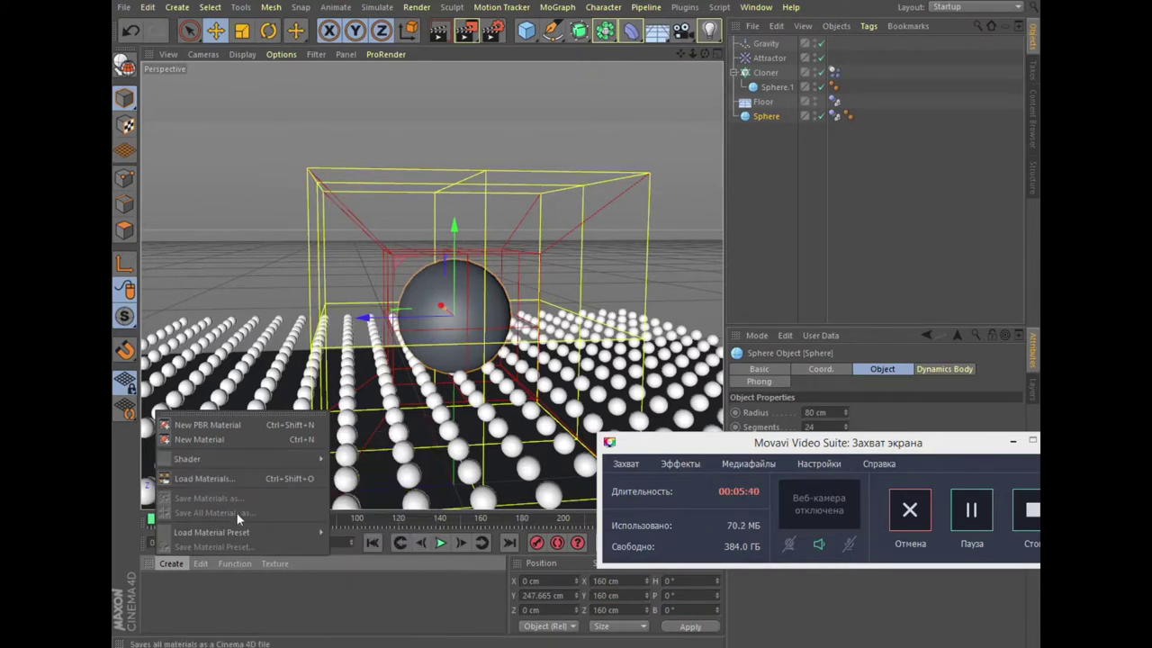
{"action": "mouse_move", "coordinate": [212, 532]}
{"action": "mouse_move", "coordinate": [355, 546]}
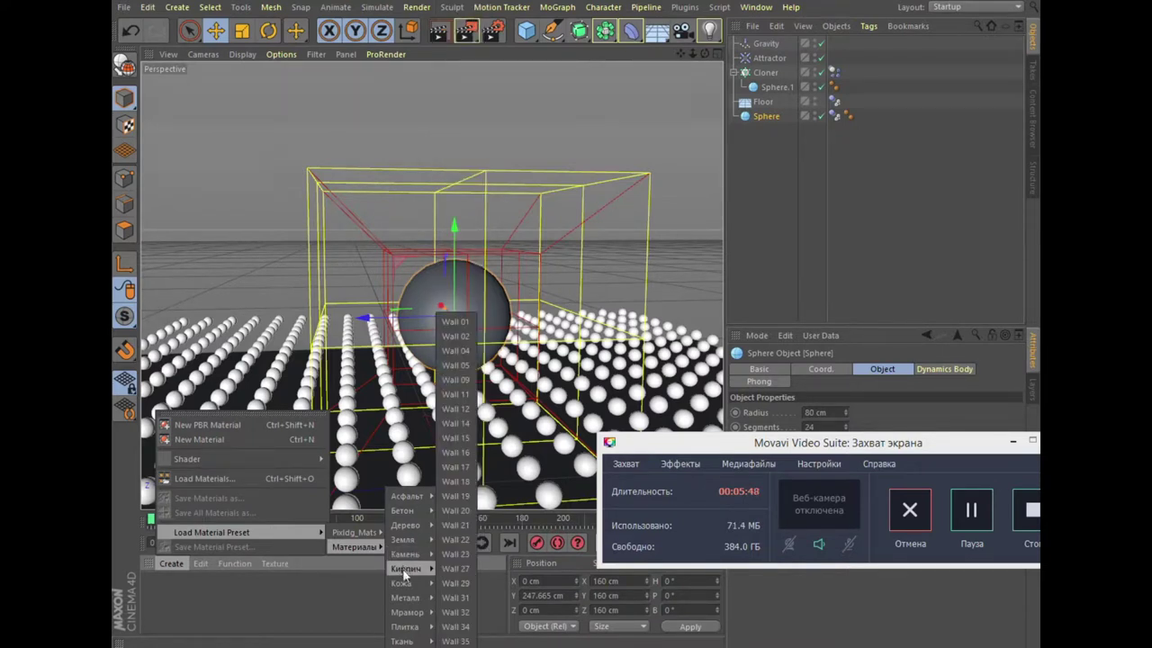
{"action": "mouse_move", "coordinate": [402, 641]}
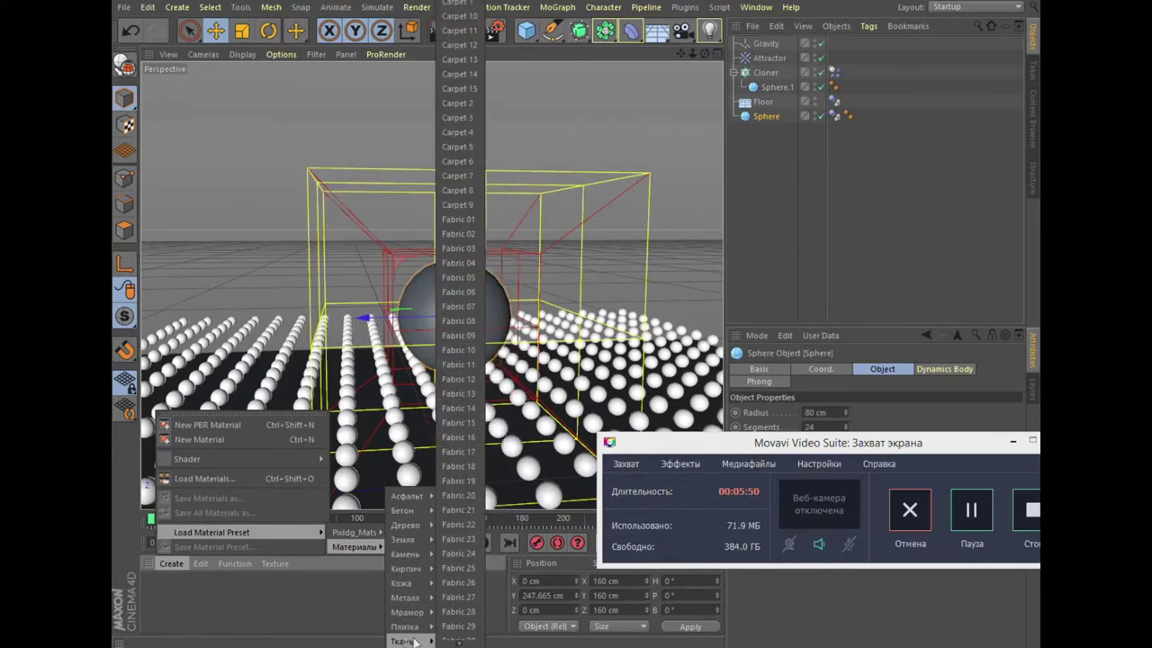
Step: Load the Fabric 29 preset material and apply it to the Floor object
{"action": "left_click", "coordinate": [454, 625]}
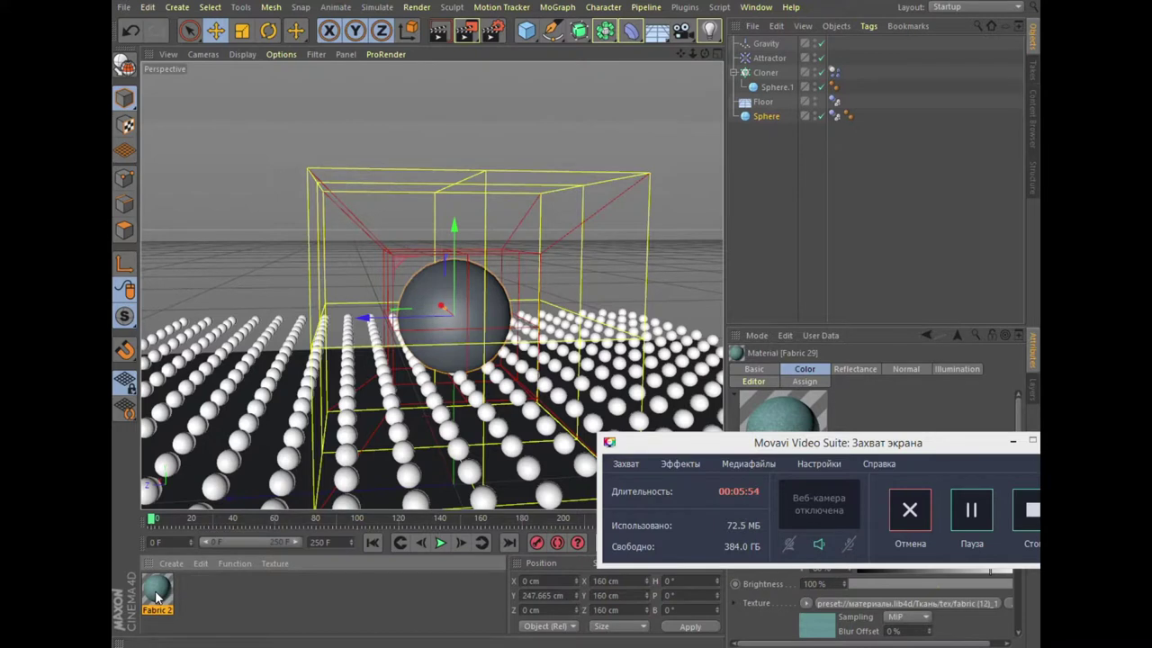
{"action": "mouse_move", "coordinate": [157, 597]}
{"action": "left_mouse_down"}
{"action": "mouse_move", "coordinate": [796, 106]}
{"action": "mouse_move", "coordinate": [763, 102]}
{"action": "left_mouse_up"}
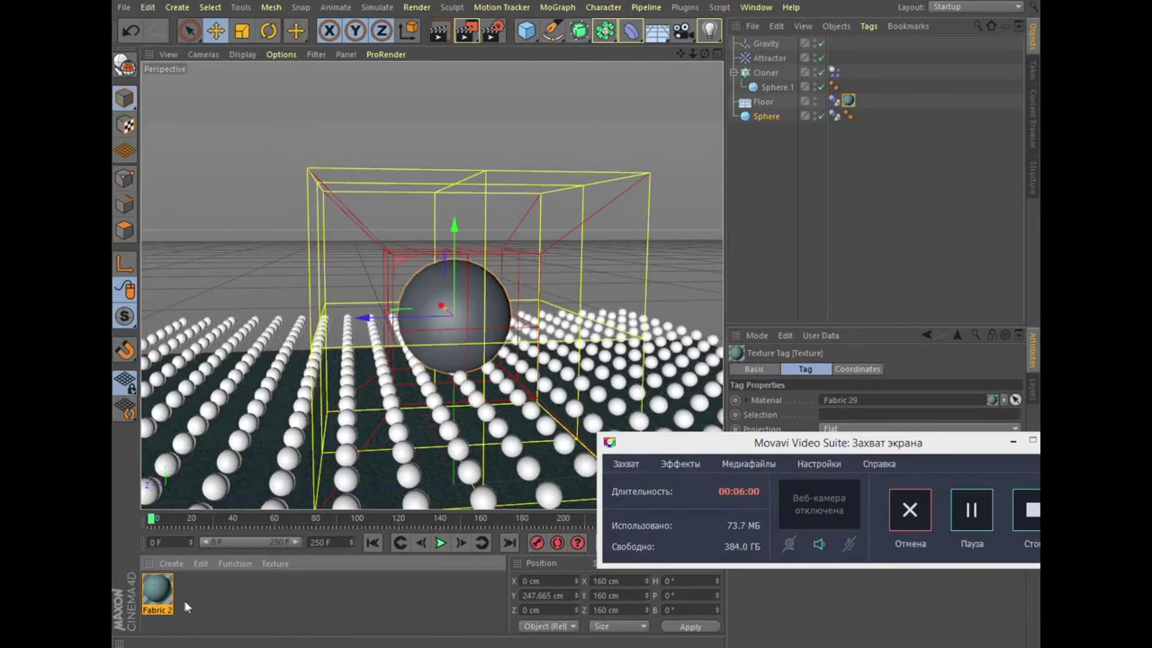
{"action": "left_click", "coordinate": [179, 563]}
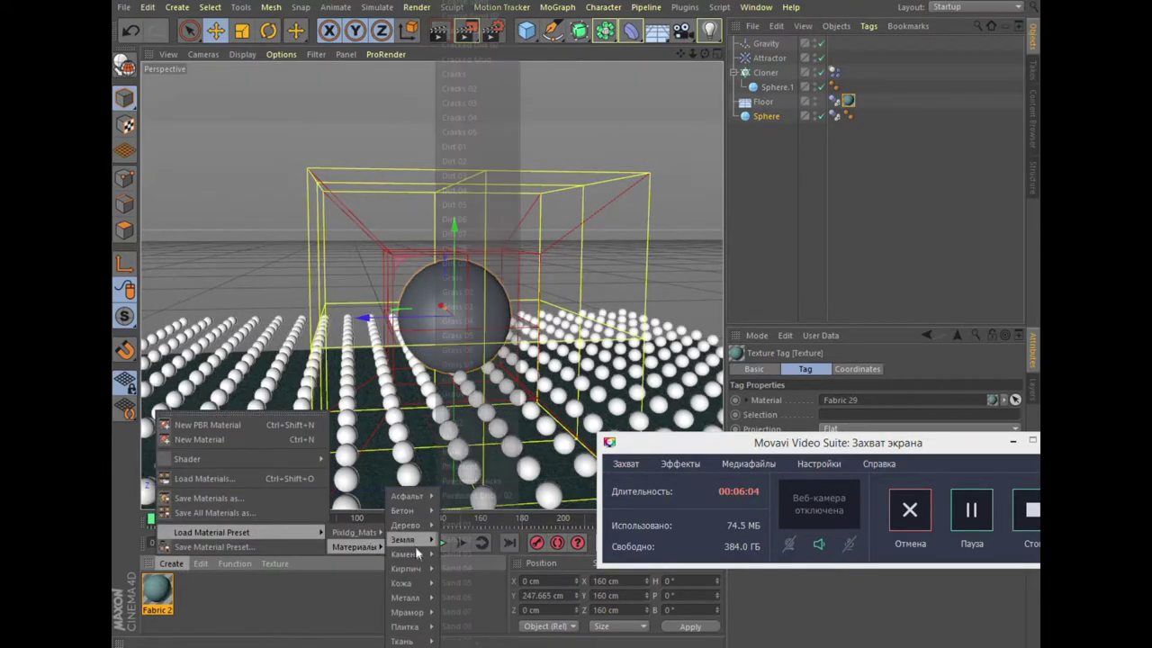
{"action": "mouse_move", "coordinate": [407, 598]}
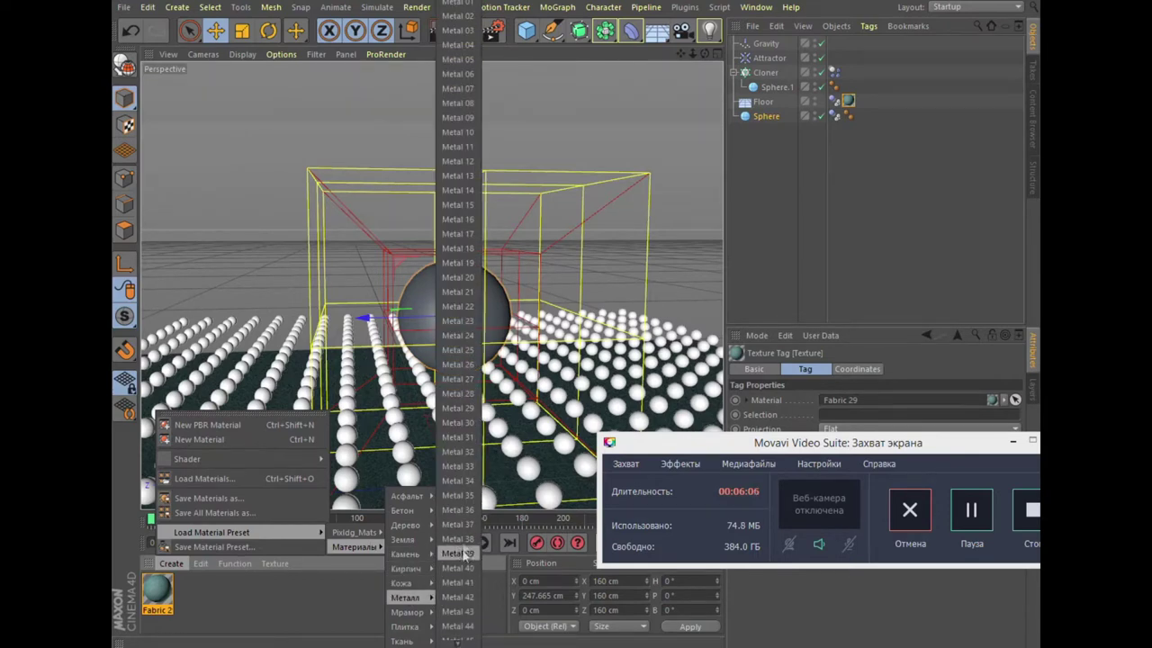
Step: Load the Metal 20 preset material and assign it to the large Sphere
{"action": "left_click", "coordinate": [456, 292]}
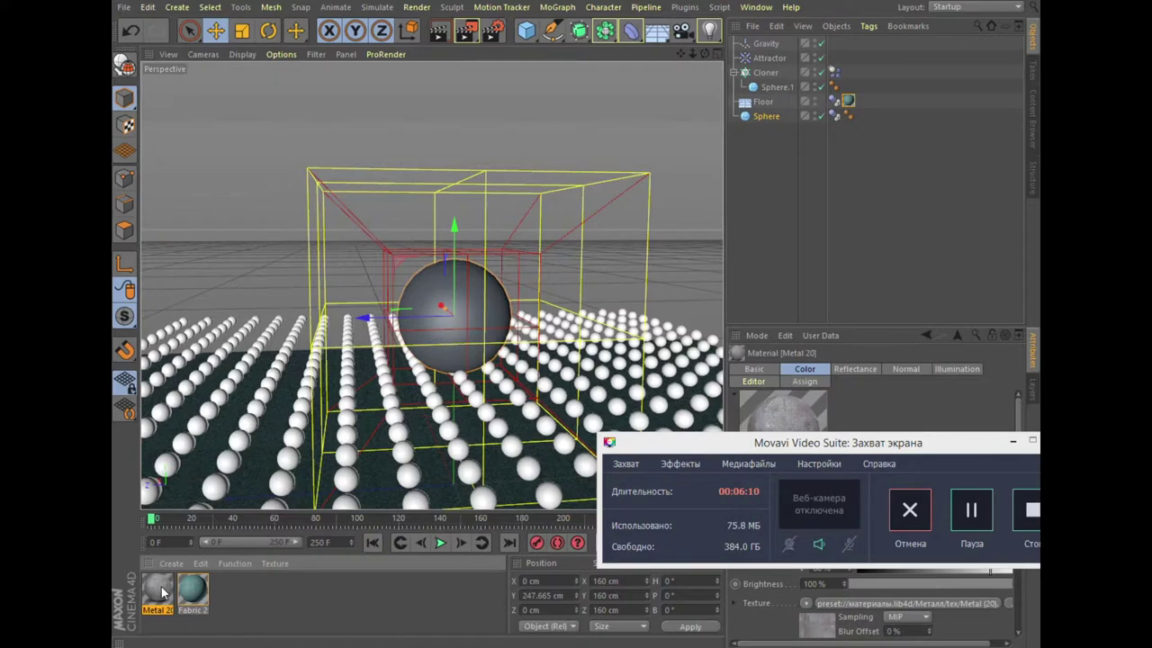
{"action": "mouse_move", "coordinate": [158, 589]}
{"action": "left_mouse_down"}
{"action": "mouse_move", "coordinate": [834, 84]}
{"action": "mouse_move", "coordinate": [788, 94]}
{"action": "left_mouse_up"}
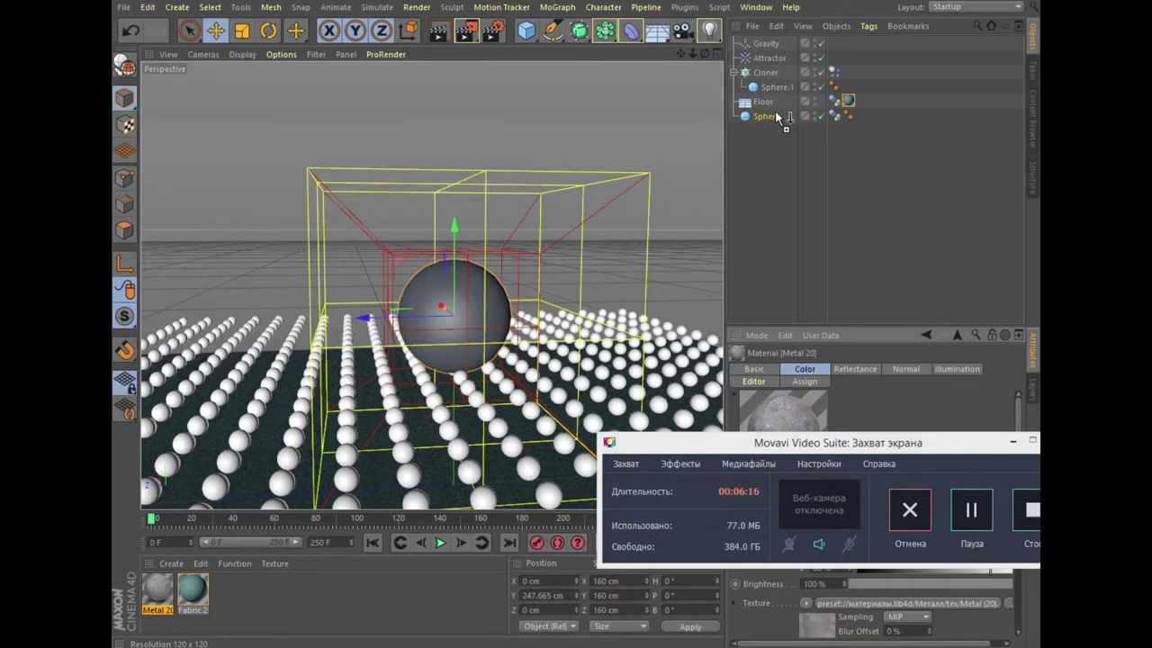
{"action": "left_click_drag", "start_coordinate": [776, 116], "coordinate": [776, 116]}
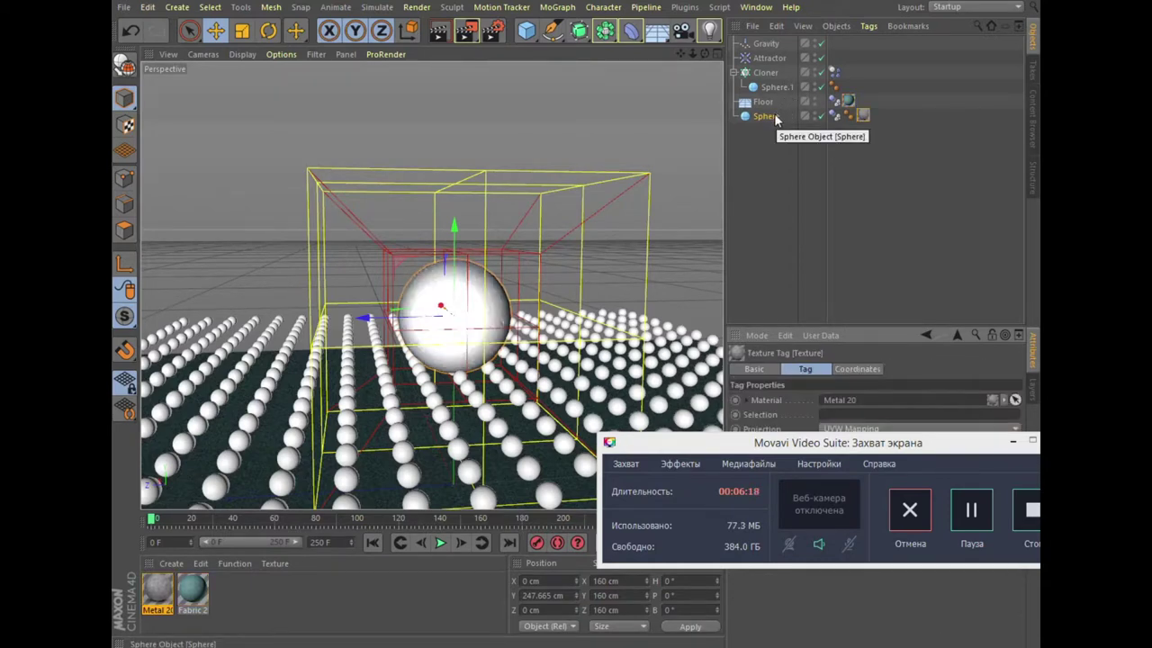
Step: Load the Metal 31 preset material and assign it to the Cloner's spheres
{"action": "left_click", "coordinate": [171, 563]}
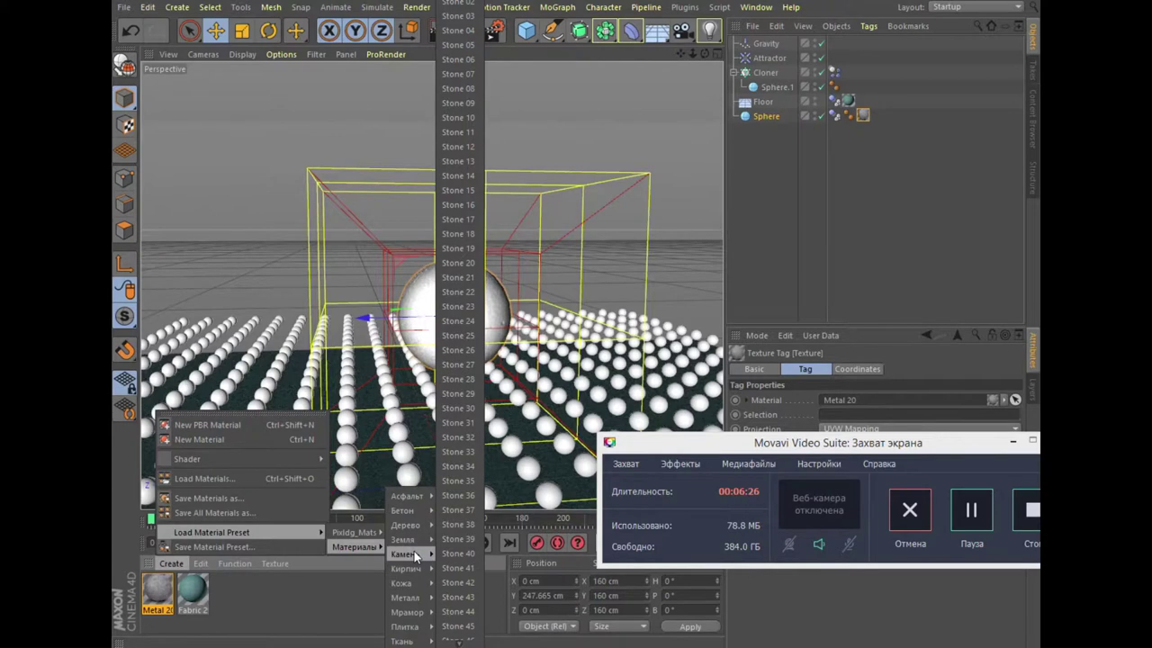
{"action": "mouse_move", "coordinate": [405, 597]}
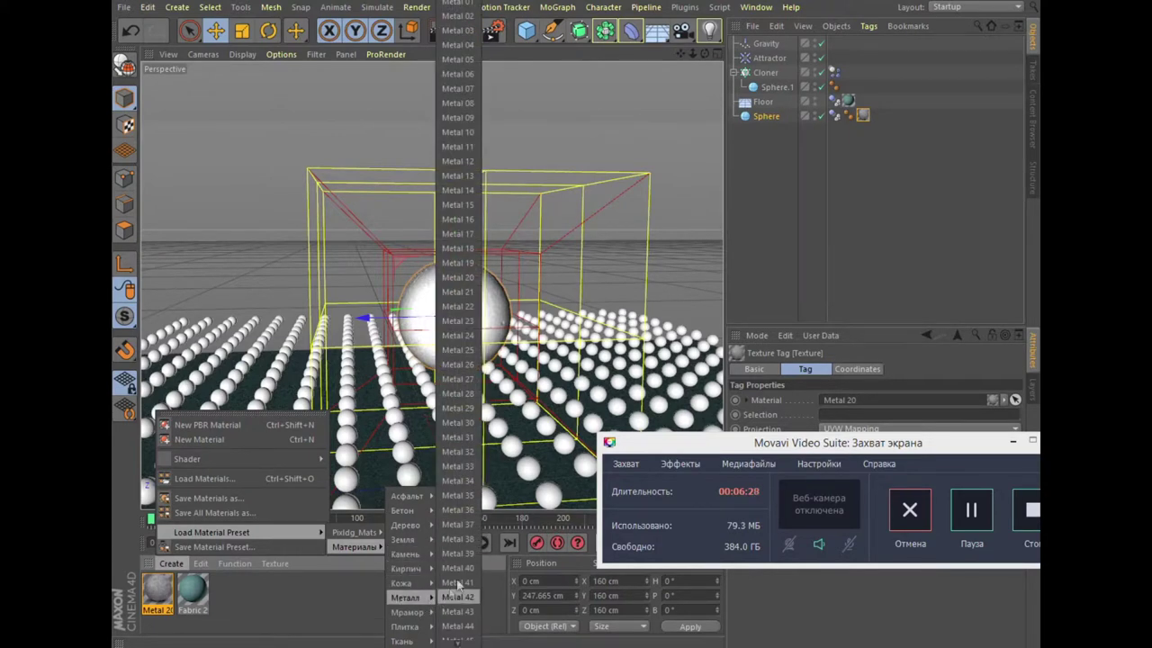
{"action": "left_click", "coordinate": [455, 443]}
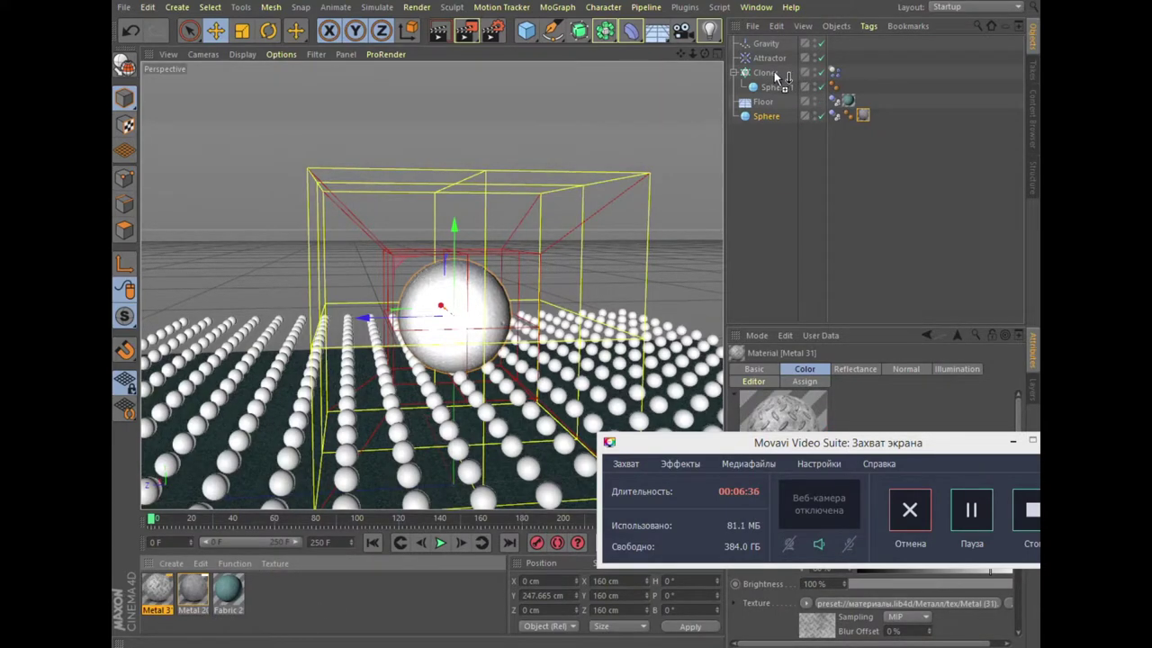
{"action": "left_click_drag", "start_coordinate": [792, 76], "coordinate": [774, 74]}
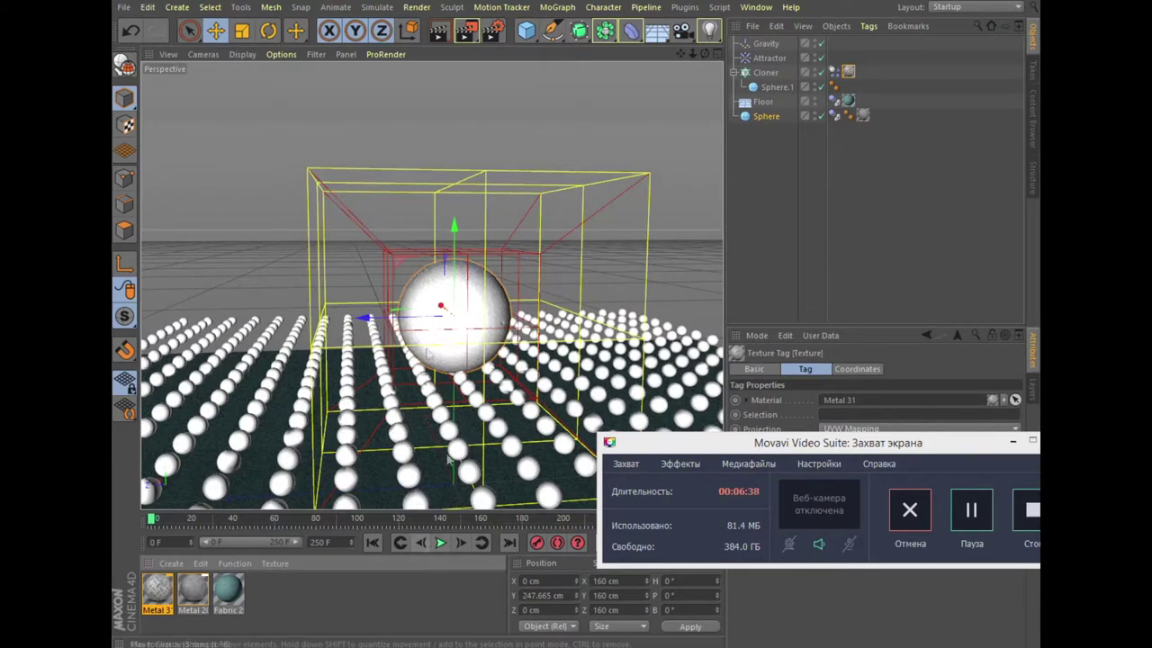
Step: Render a viewport preview and add a standard light, Light.1, to the scene
{"action": "left_click", "coordinate": [440, 34]}
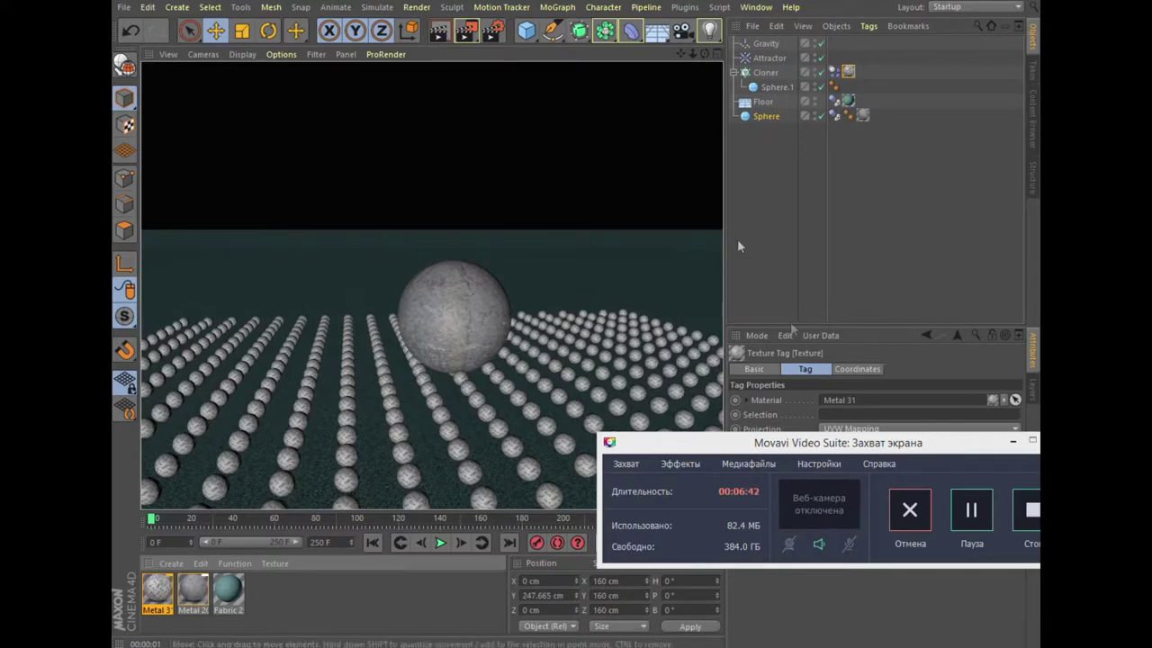
{"action": "left_click", "coordinate": [971, 510]}
{"action": "left_click", "coordinate": [967, 511]}
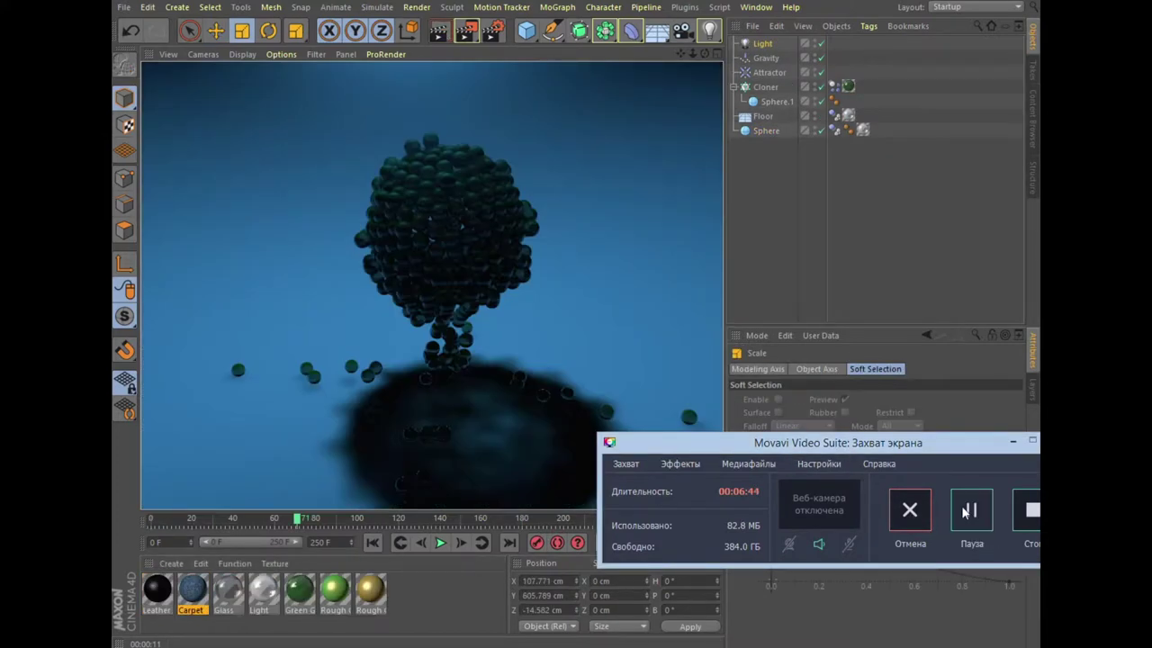
{"action": "left_click_drag", "start_coordinate": [710, 31], "coordinate": [754, 51]}
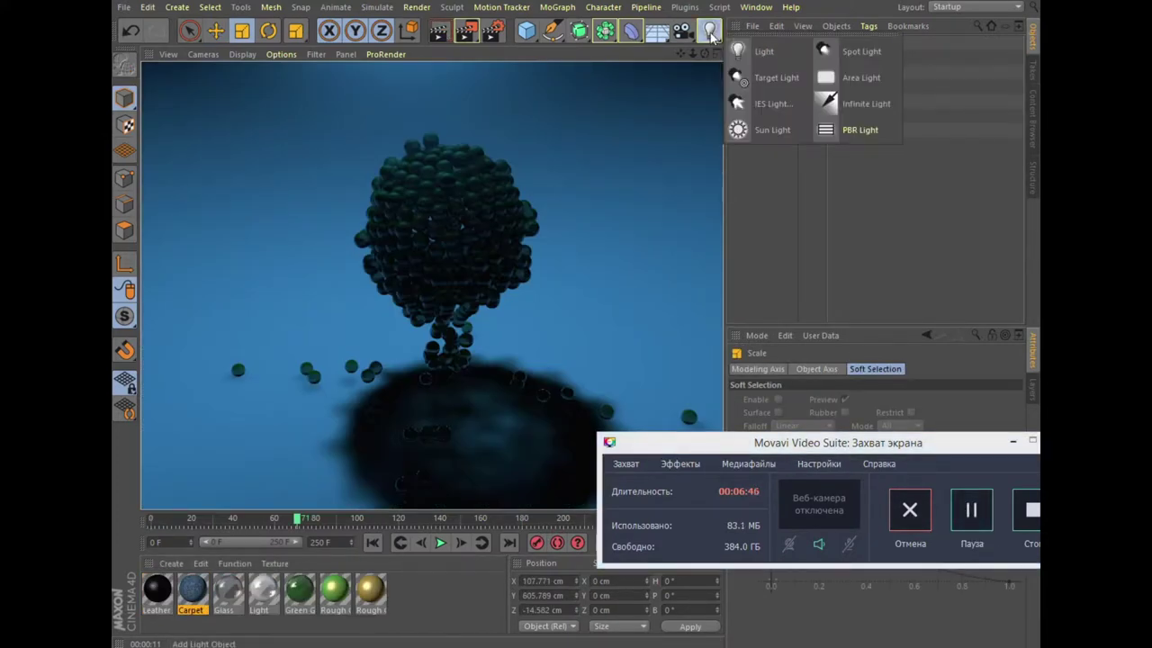
{"action": "left_click", "coordinate": [763, 52]}
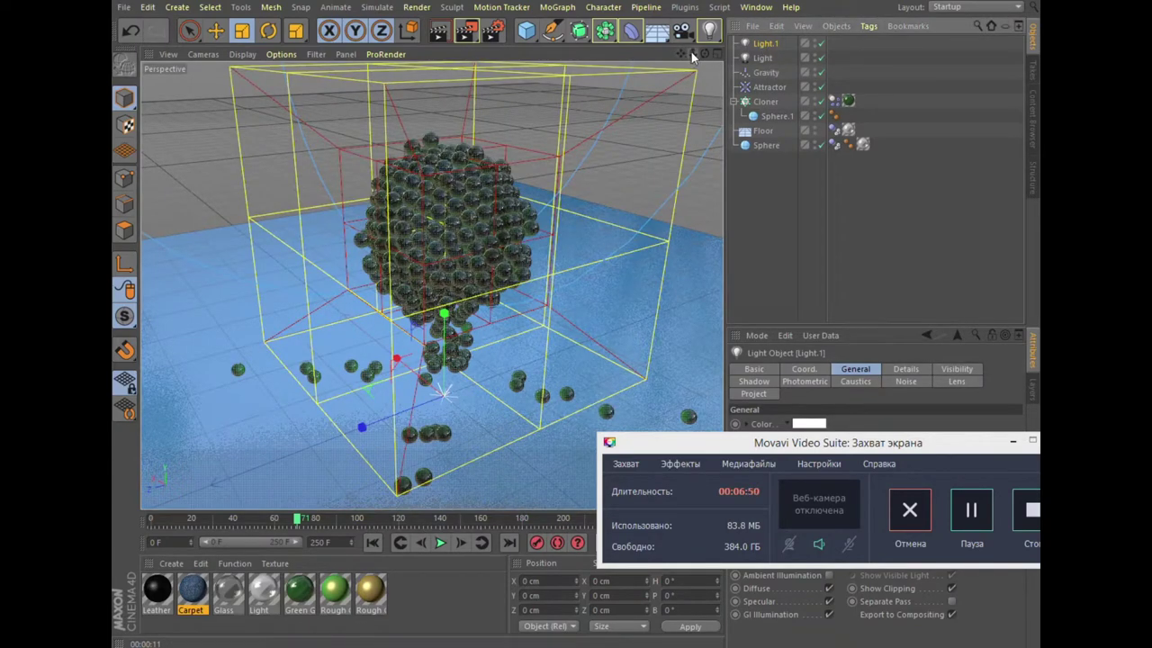
{"action": "mouse_move", "coordinate": [692, 56]}
{"action": "left_mouse_down"}
{"action": "mouse_move", "coordinate": [702, 59]}
{"action": "mouse_move", "coordinate": [670, 63]}
{"action": "mouse_move", "coordinate": [697, 60]}
{"action": "left_mouse_up"}
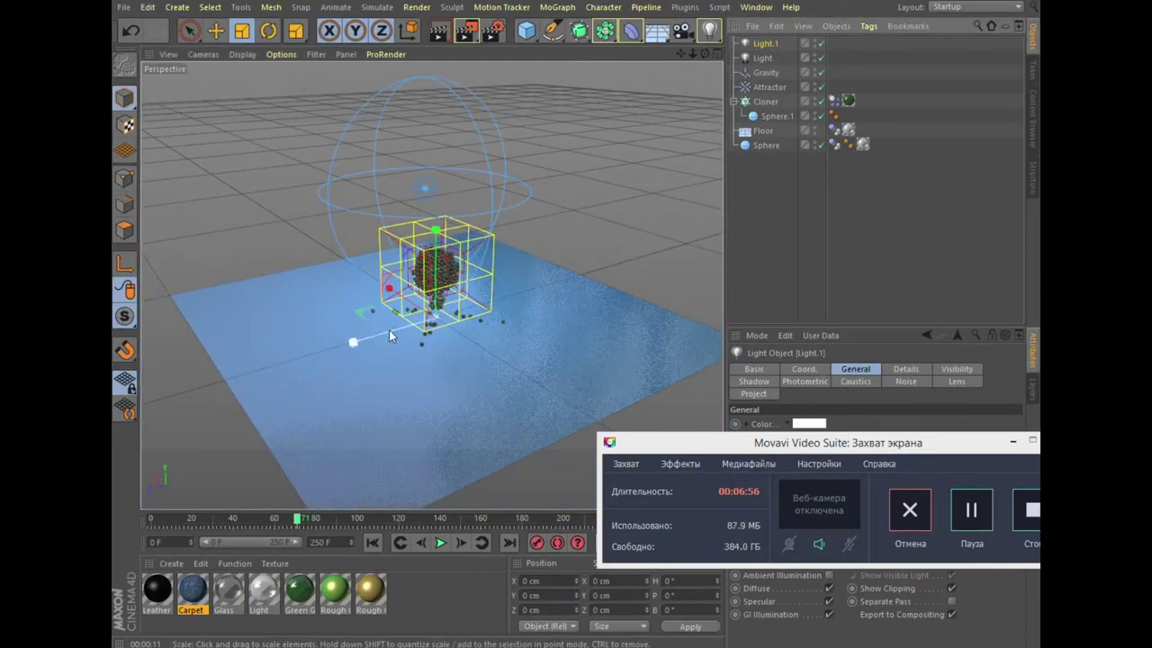
Step: Position Light.1 high above the floor and far behind the cluster, then render a check
{"action": "left_click", "coordinate": [189, 30]}
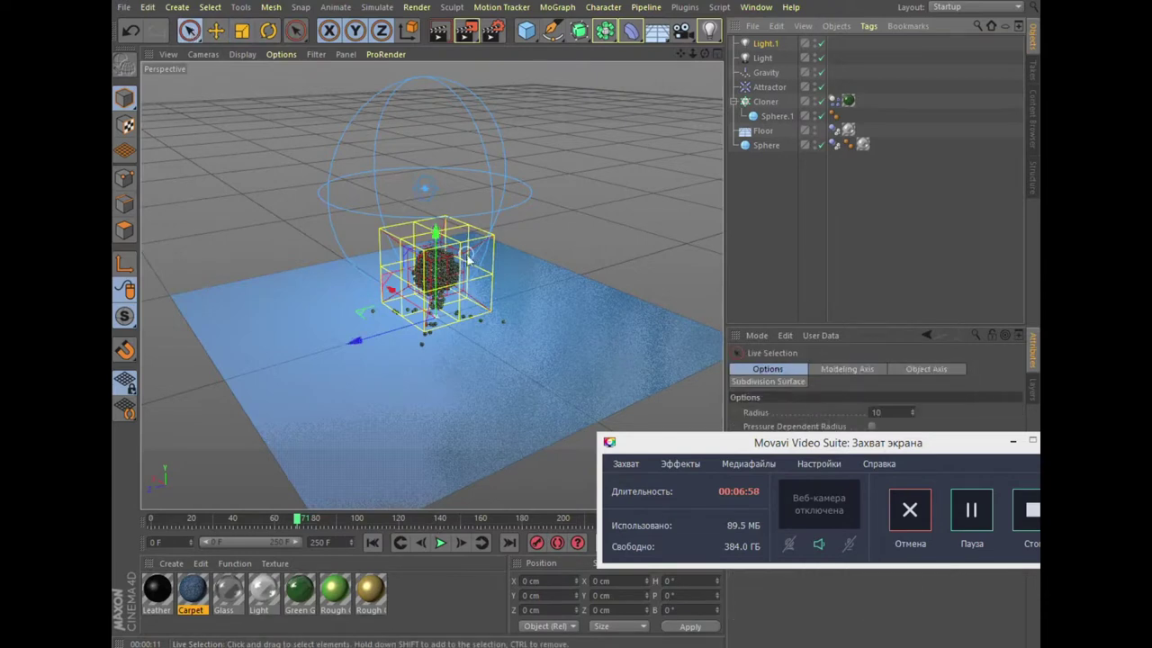
{"action": "left_click_drag", "start_coordinate": [437, 236], "coordinate": [489, 98]}
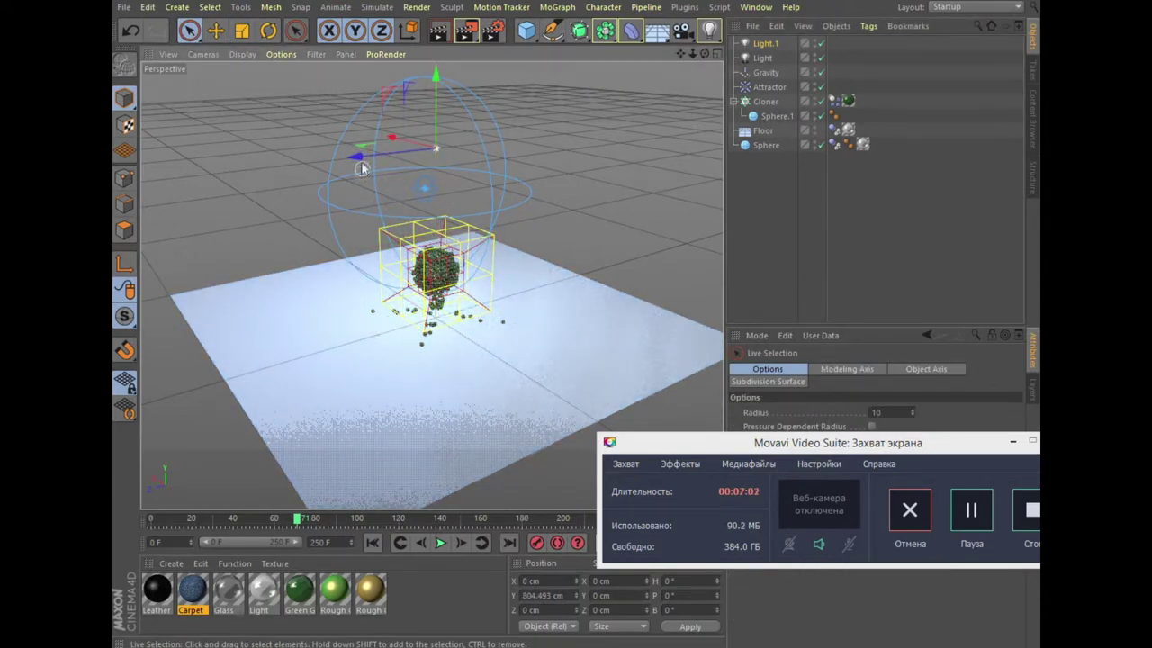
{"action": "left_click_drag", "start_coordinate": [360, 166], "coordinate": [662, 182]}
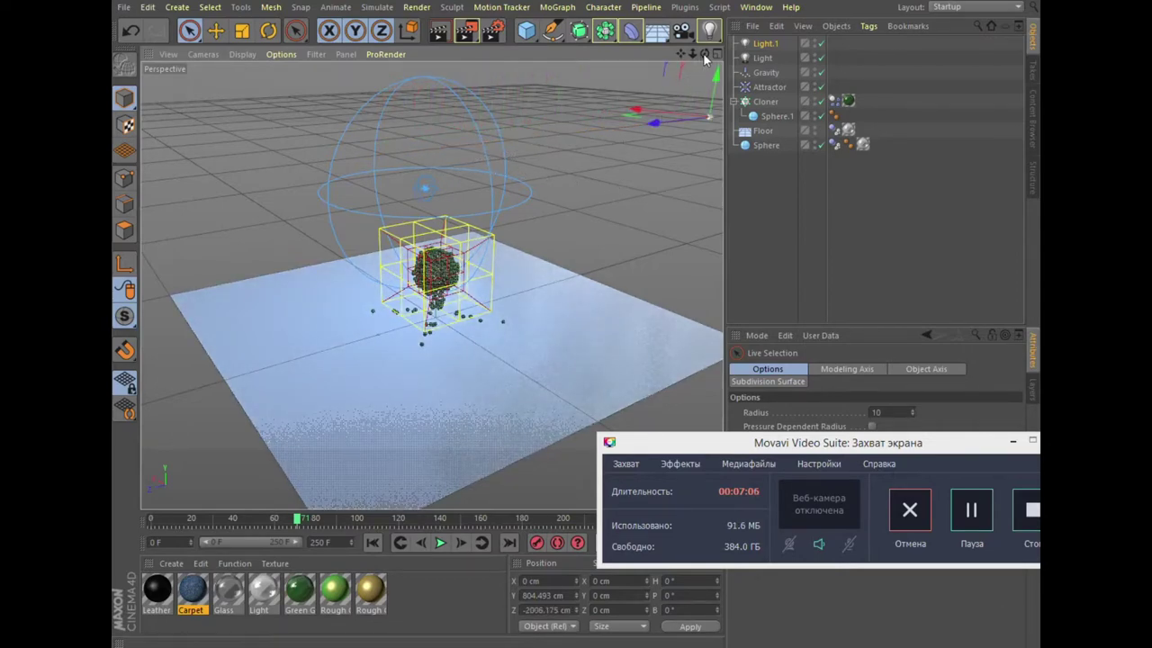
{"action": "mouse_move", "coordinate": [704, 54]}
{"action": "left_mouse_down"}
{"action": "mouse_move", "coordinate": [693, 56]}
{"action": "mouse_move", "coordinate": [674, 109]}
{"action": "left_mouse_up"}
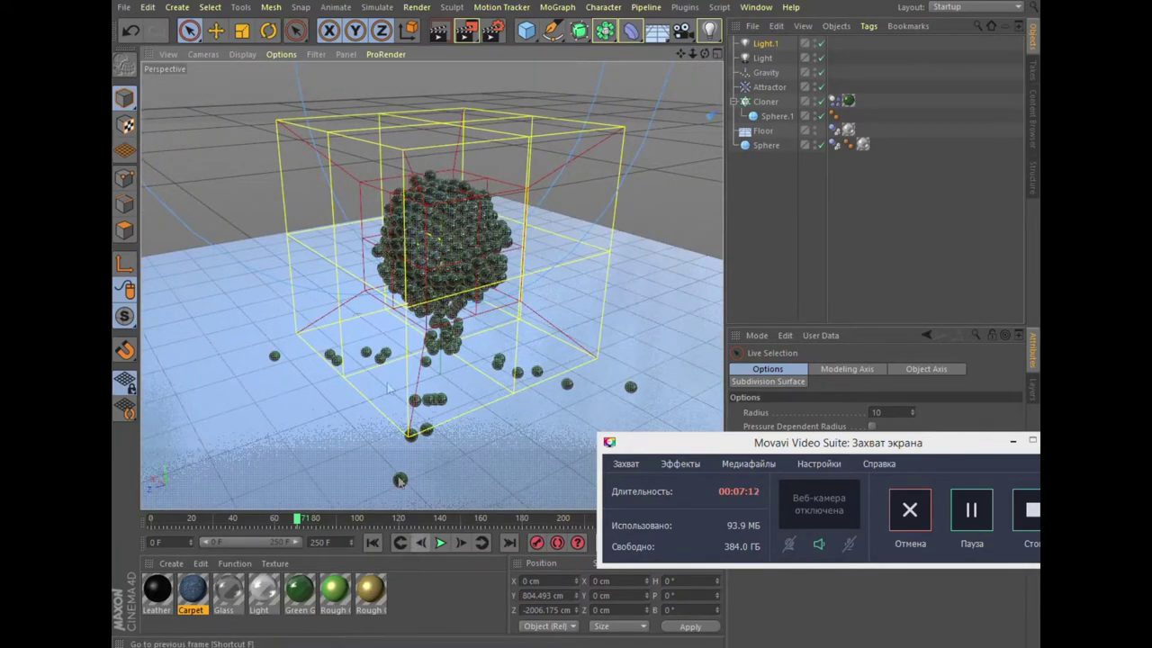
{"action": "left_click", "coordinate": [440, 32]}
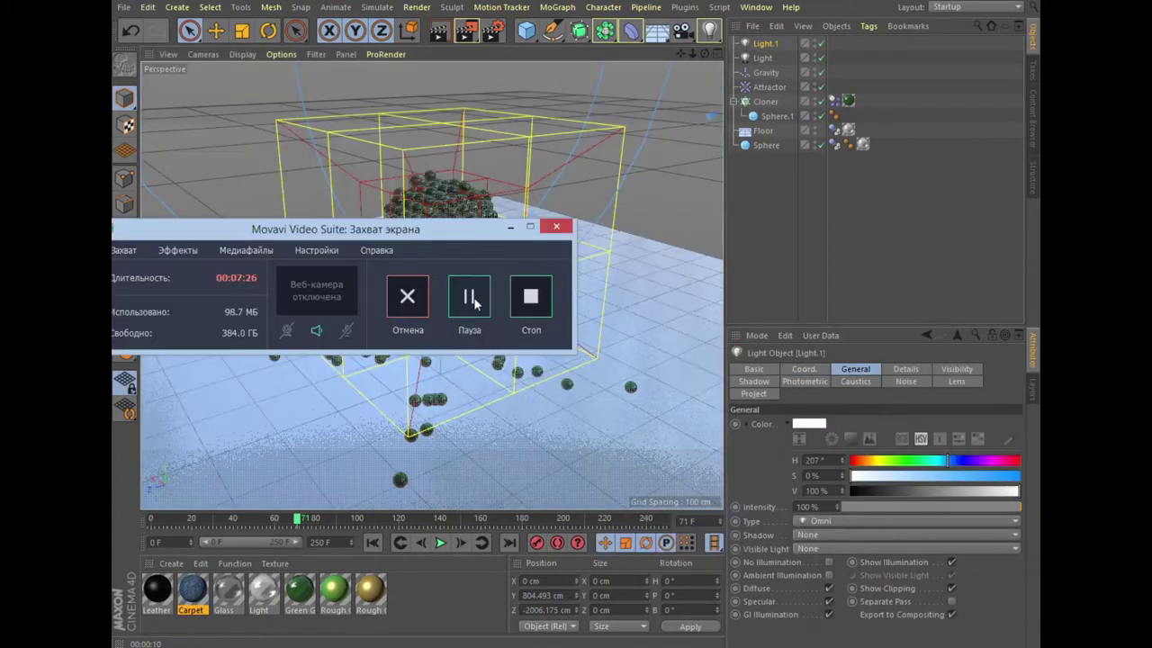
Step: Set Light.1's colour to deep blue: H 211°, S 82%, V 49%
{"action": "left_click", "coordinate": [818, 422]}
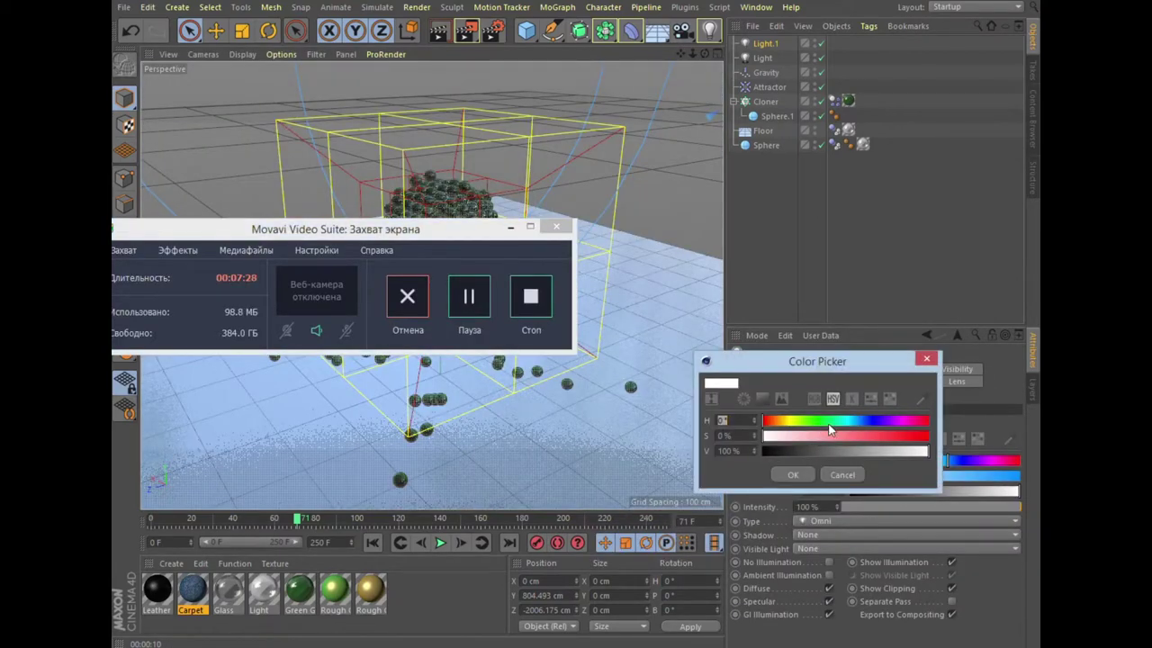
{"action": "left_click", "coordinate": [846, 423]}
{"action": "left_click_drag", "start_coordinate": [850, 423], "coordinate": [898, 436]}
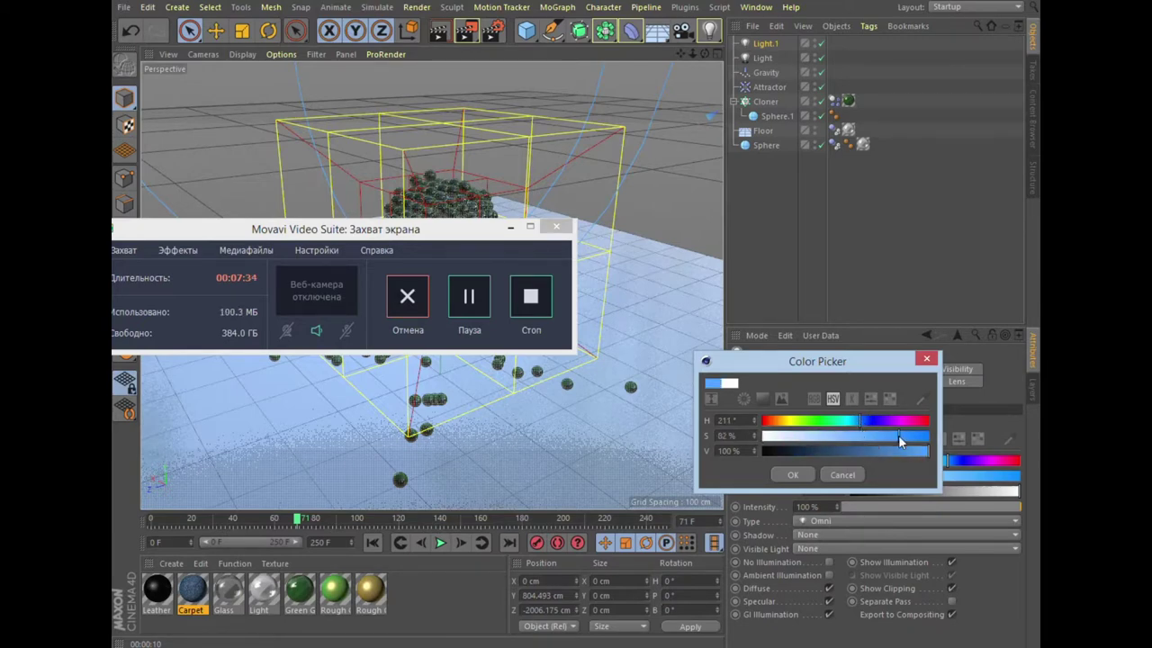
{"action": "left_click", "coordinate": [844, 450]}
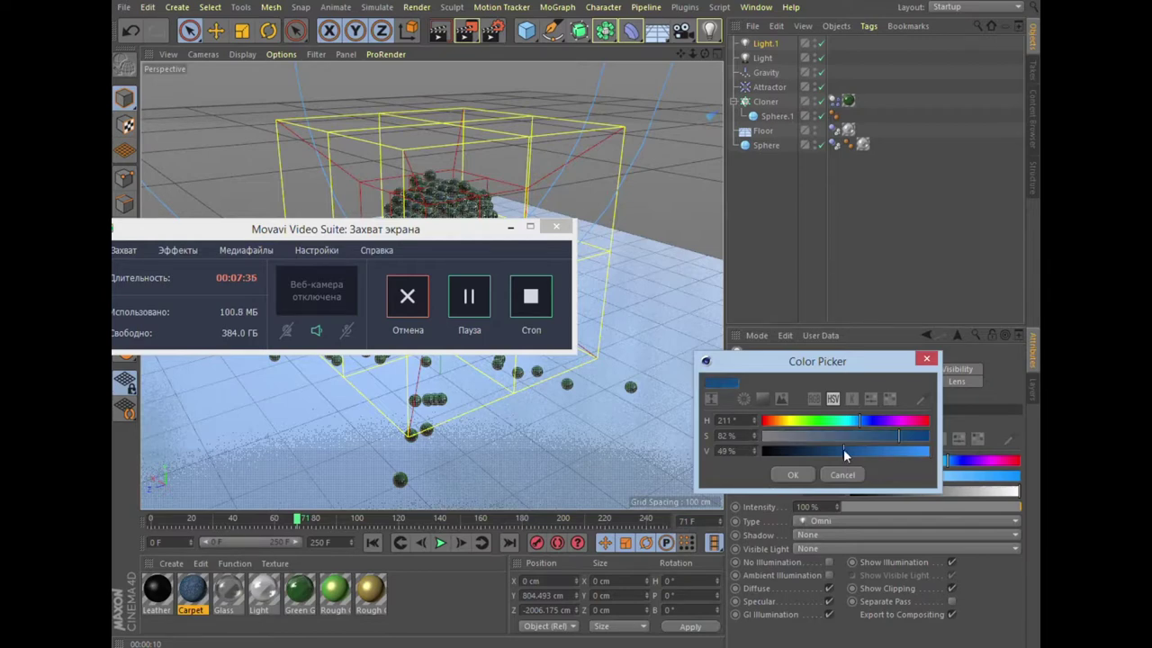
{"action": "left_click", "coordinate": [792, 474]}
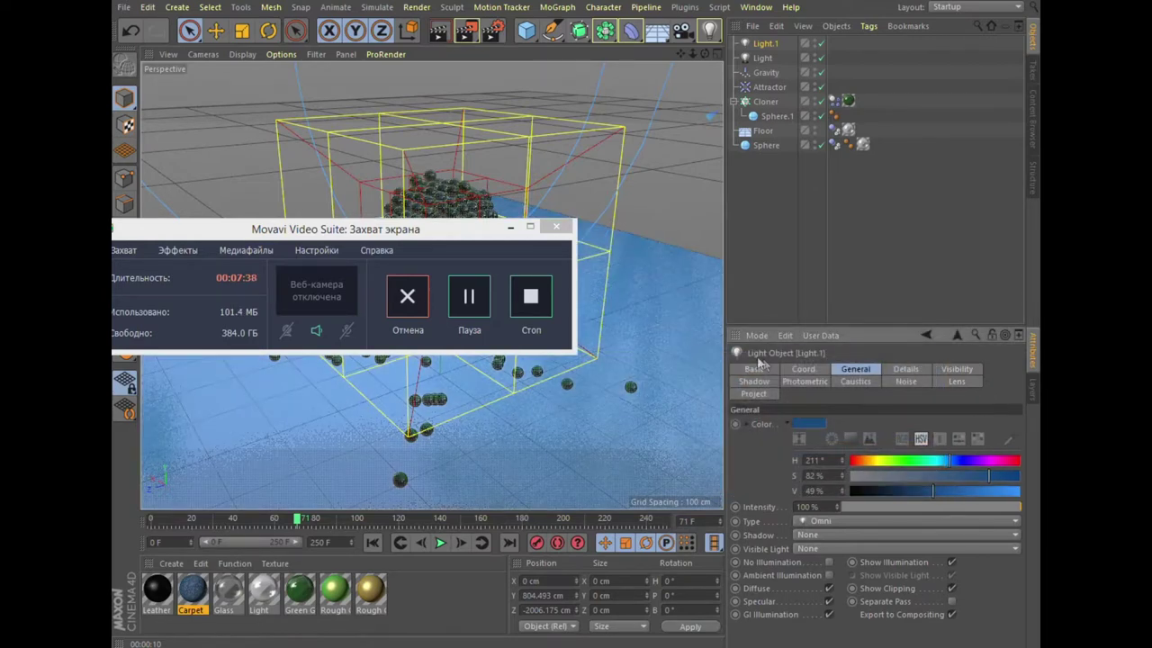
{"action": "left_click_drag", "start_coordinate": [407, 233], "coordinate": [642, 547]}
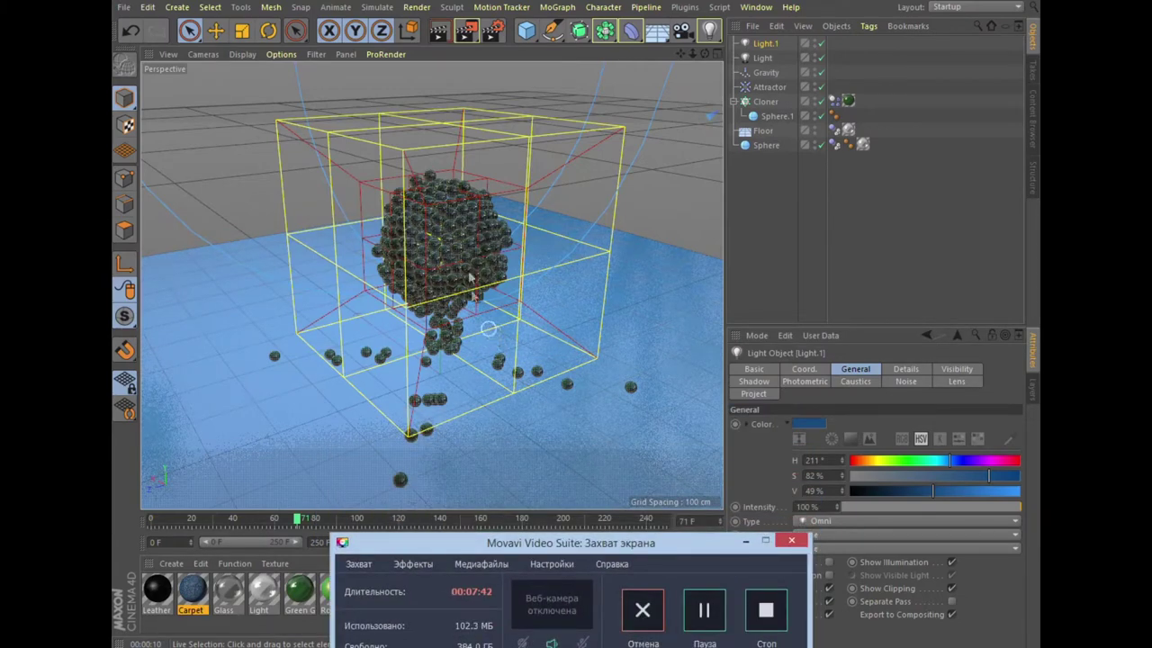
Step: Render a preview with the blue light, then rotate the light to about -92 degrees
{"action": "left_click", "coordinate": [437, 34]}
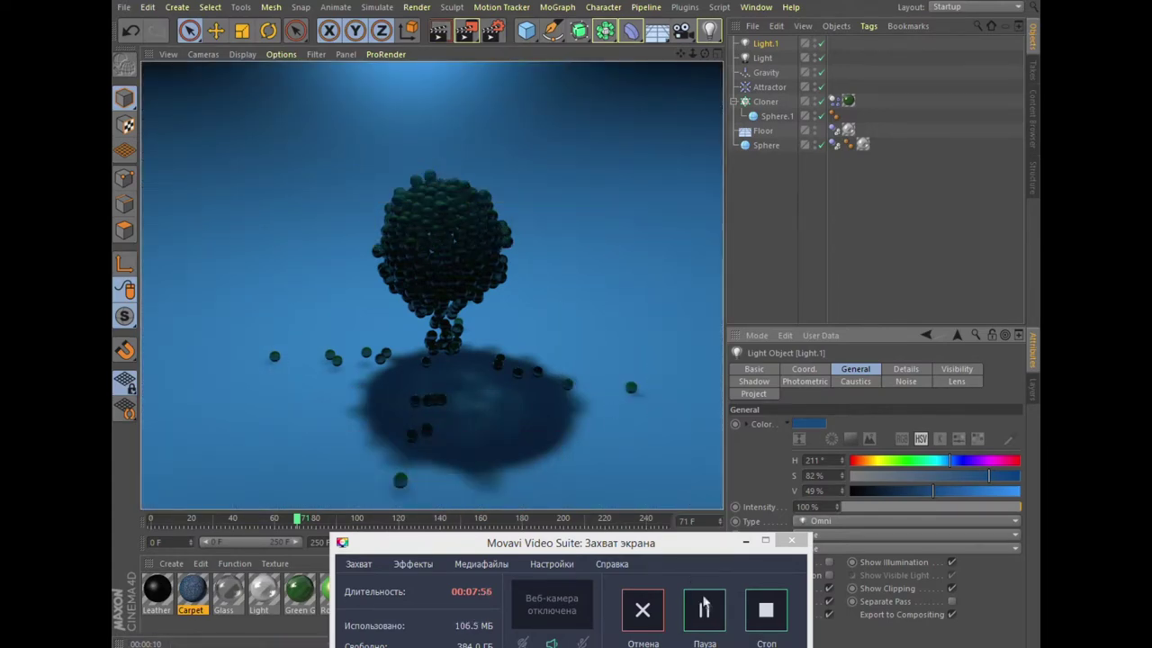
{"action": "left_click", "coordinate": [268, 30]}
{"action": "mouse_move", "coordinate": [438, 102]}
{"action": "left_mouse_down"}
{"action": "mouse_move", "coordinate": [396, 129]}
{"action": "mouse_move", "coordinate": [492, 187]}
{"action": "left_mouse_up"}
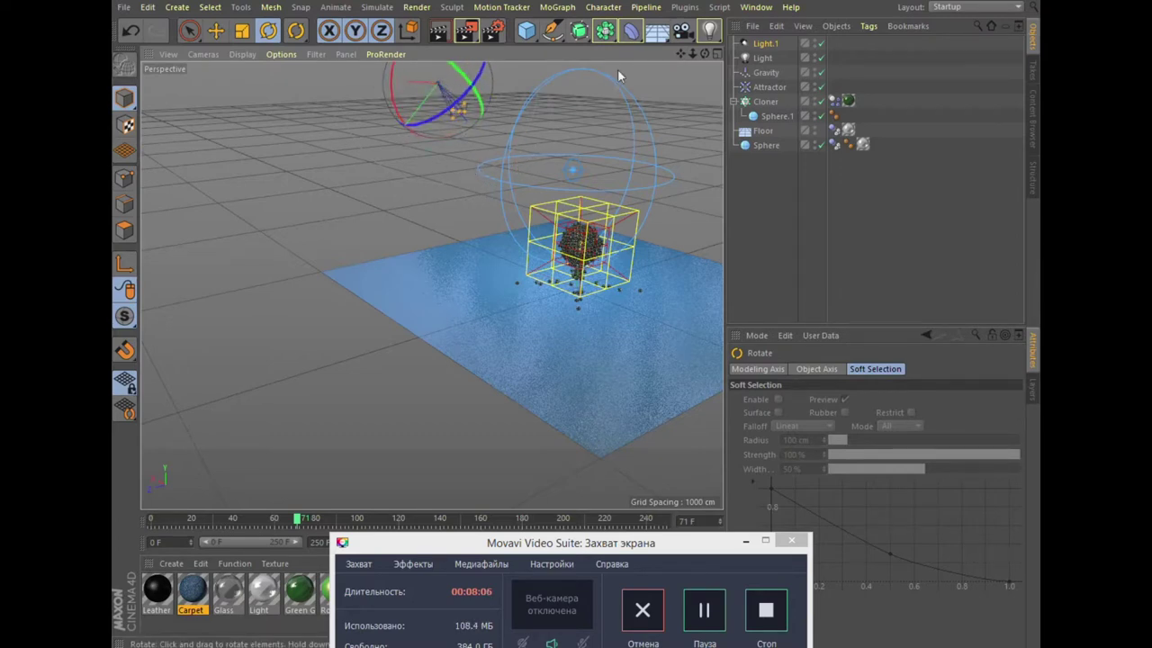
{"action": "mouse_move", "coordinate": [705, 54]}
{"action": "left_mouse_down"}
{"action": "mouse_move", "coordinate": [431, 284]}
{"action": "mouse_move", "coordinate": [705, 56]}
{"action": "left_mouse_up"}
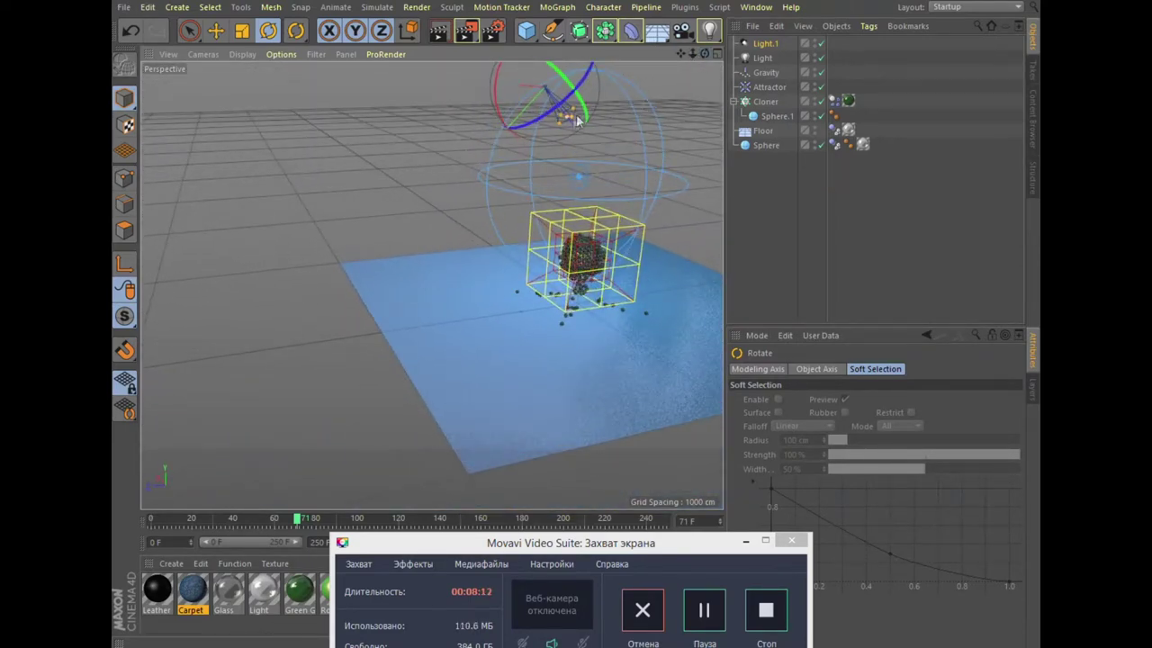
{"action": "mouse_move", "coordinate": [587, 98]}
{"action": "left_mouse_down"}
{"action": "mouse_move", "coordinate": [578, 123]}
{"action": "mouse_move", "coordinate": [538, 82]}
{"action": "mouse_move", "coordinate": [568, 127]}
{"action": "mouse_move", "coordinate": [589, 126]}
{"action": "left_mouse_up"}
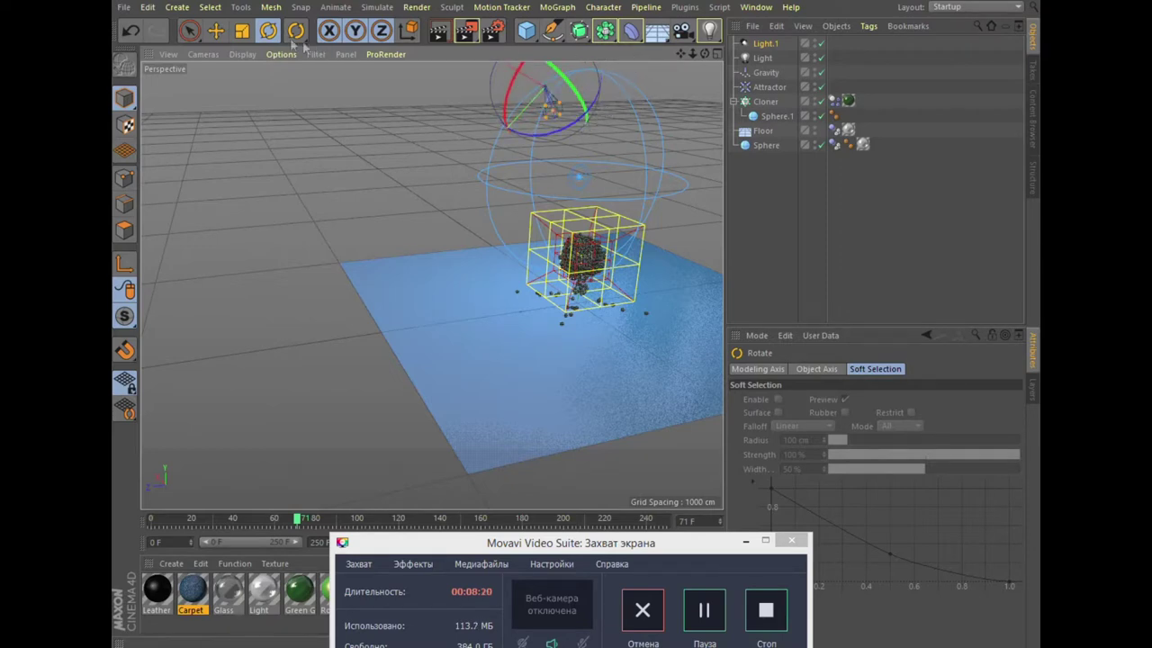
Step: Move the light down and left toward the floor and cloned spheres, then inspect the scene
{"action": "left_click", "coordinate": [215, 30]}
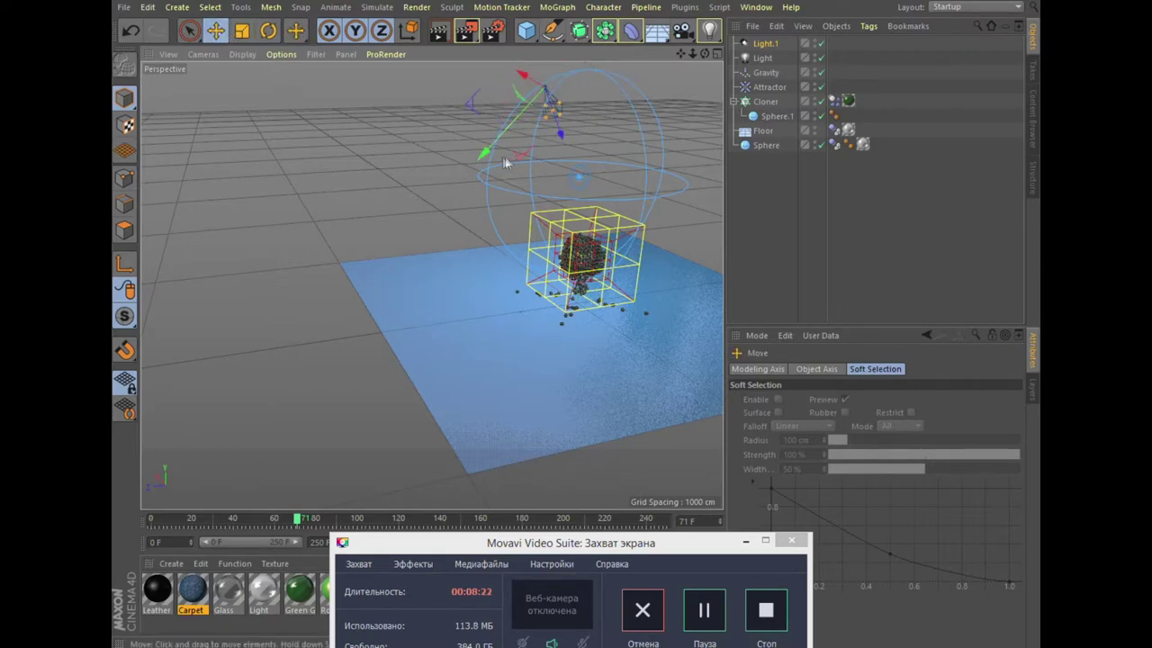
{"action": "left_click_drag", "start_coordinate": [565, 118], "coordinate": [379, 251]}
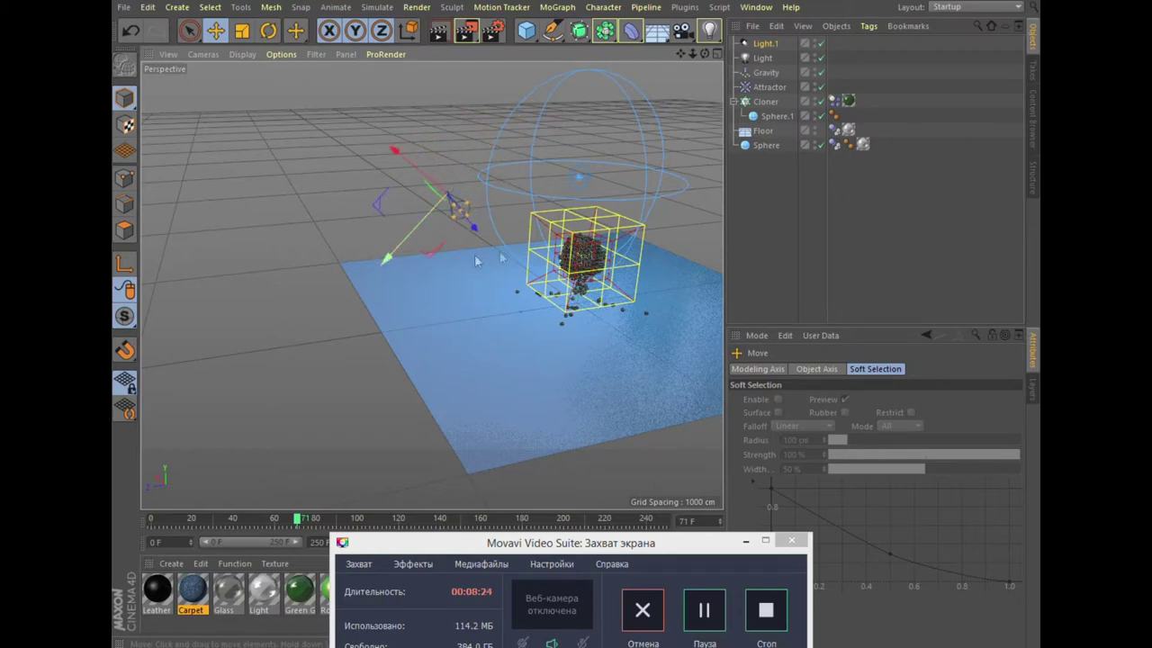
{"action": "left_click_drag", "start_coordinate": [703, 54], "coordinate": [630, 63]}
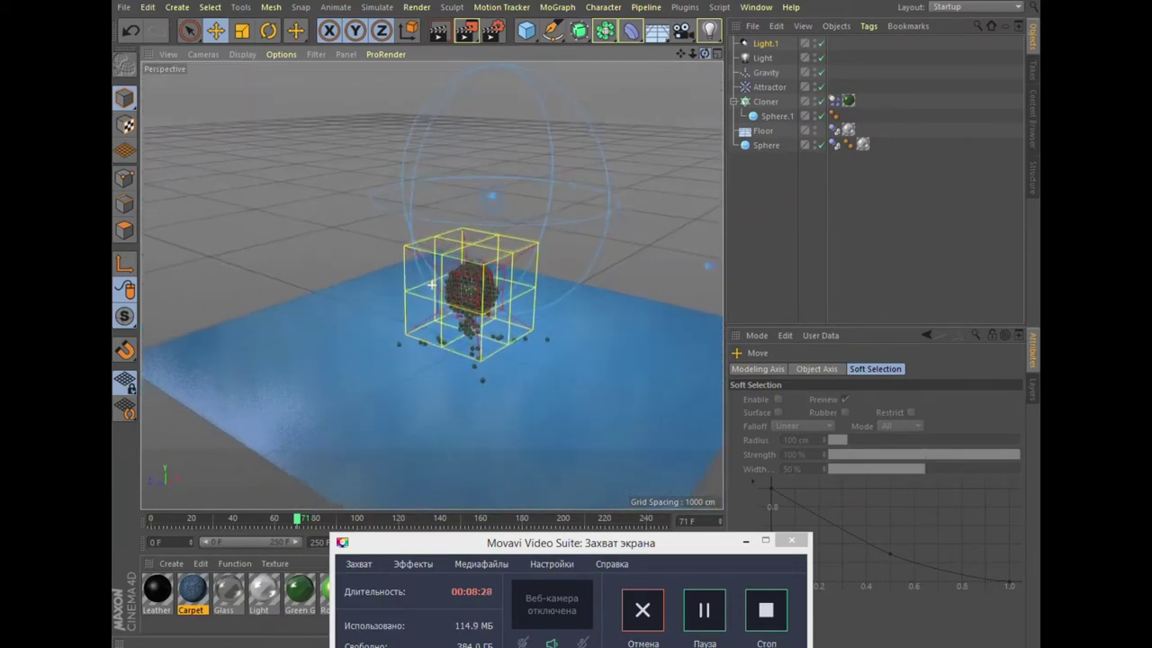
{"action": "mouse_move", "coordinate": [630, 63]}
{"action": "left_mouse_down"}
{"action": "mouse_move", "coordinate": [701, 53]}
{"action": "mouse_move", "coordinate": [576, 45]}
{"action": "left_mouse_up"}
{"action": "left_click_drag", "start_coordinate": [432, 285], "coordinate": [641, 56]}
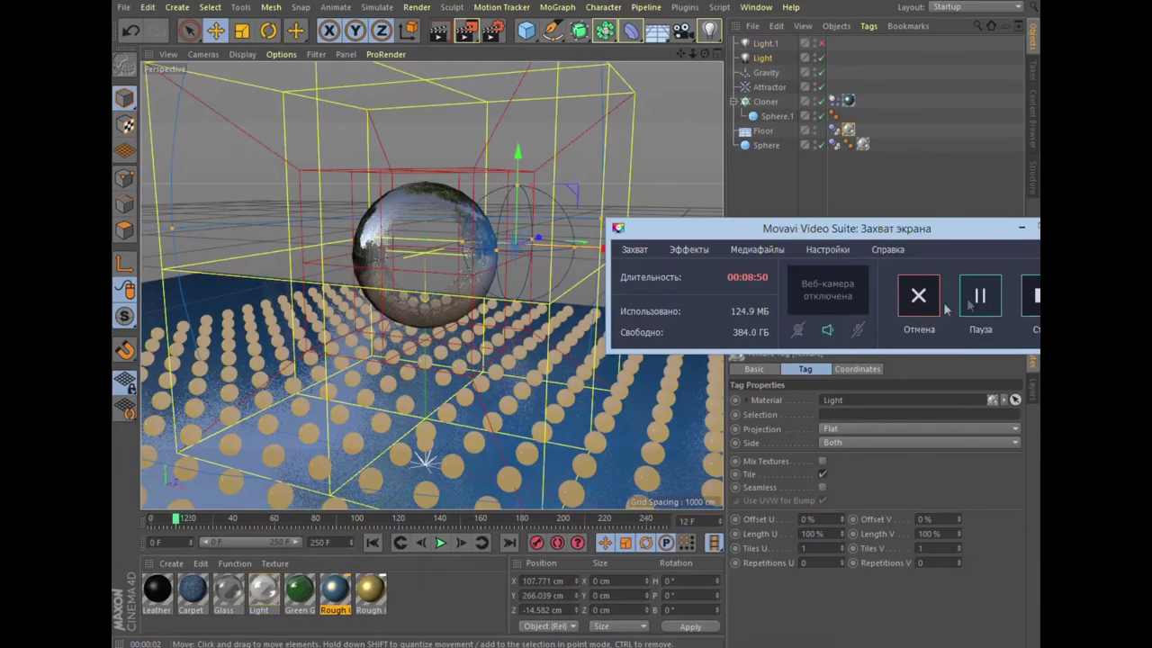
Step: Apply the HDTV 1080 25 render preset and set the frame range to end at 250
{"action": "left_click", "coordinate": [488, 24]}
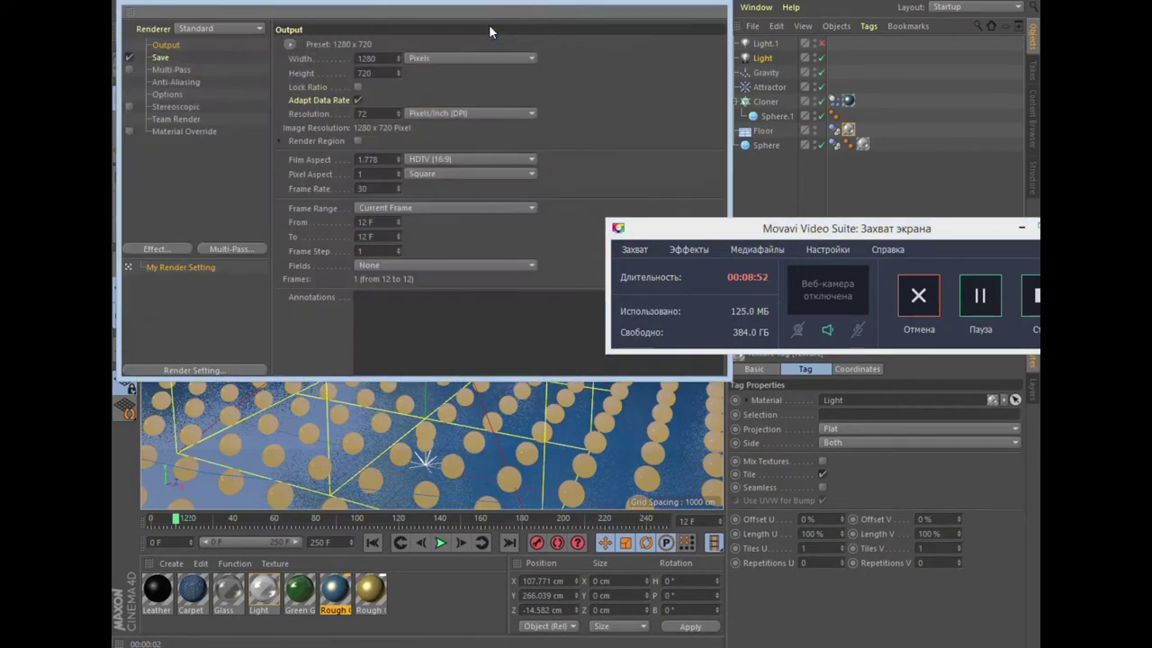
{"action": "left_click", "coordinate": [290, 44]}
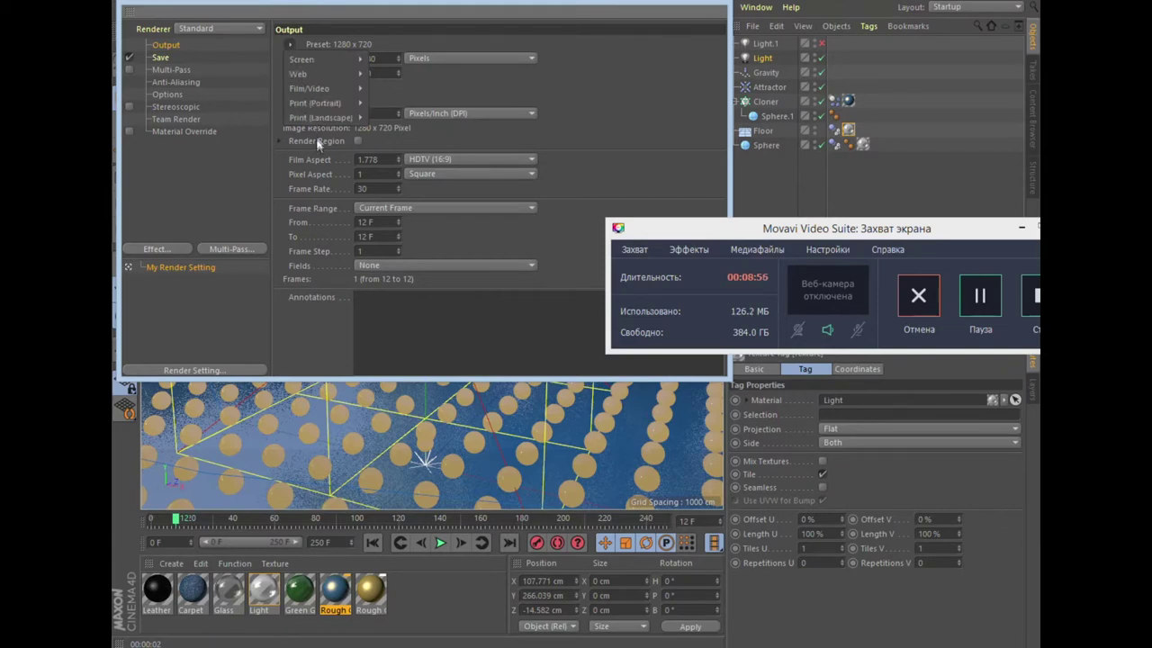
{"action": "mouse_move", "coordinate": [309, 88]}
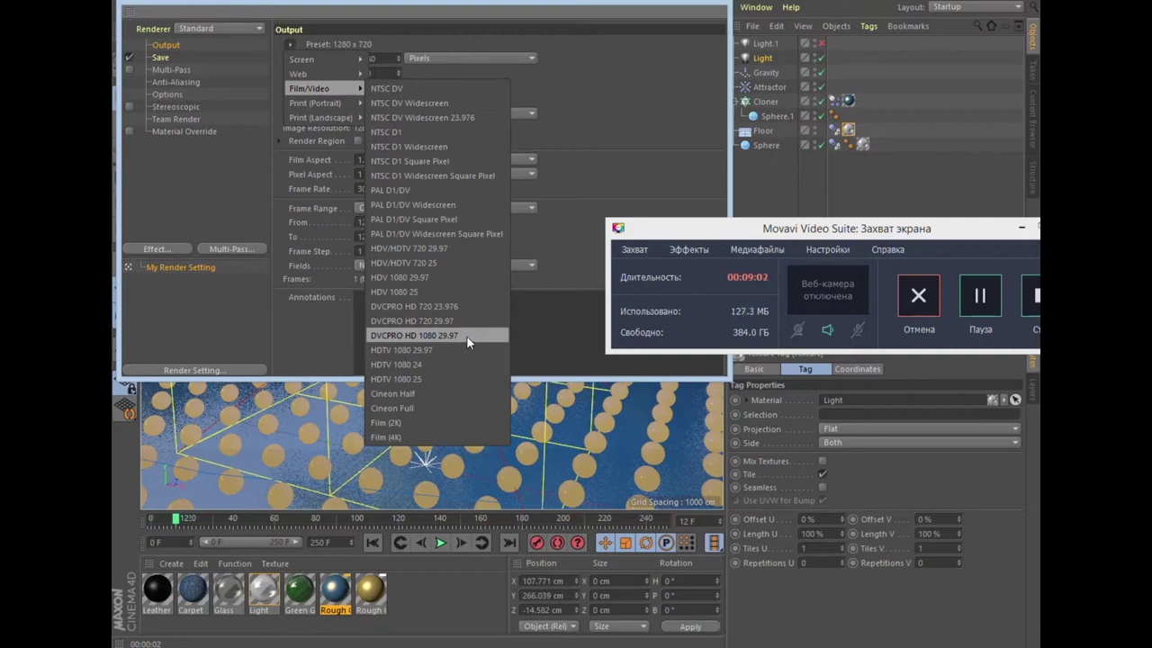
{"action": "left_click", "coordinate": [427, 378]}
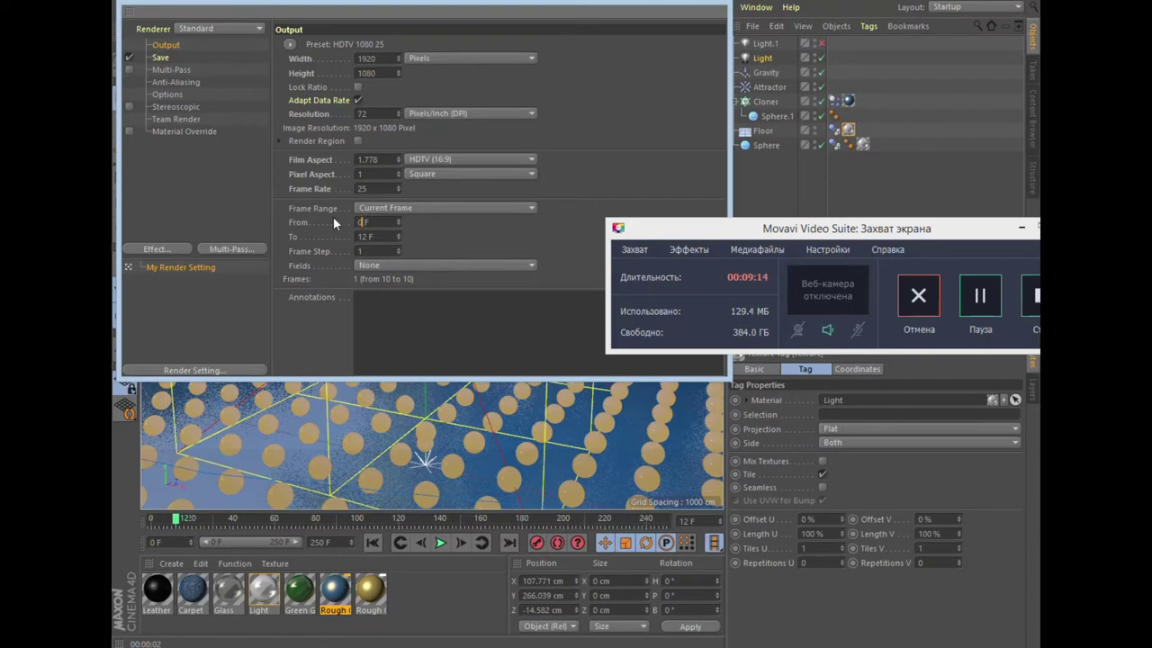
{"action": "left_click", "coordinate": [372, 236]}
{"action": "type", "text": "250"}
{"action": "key", "text": "Return"}
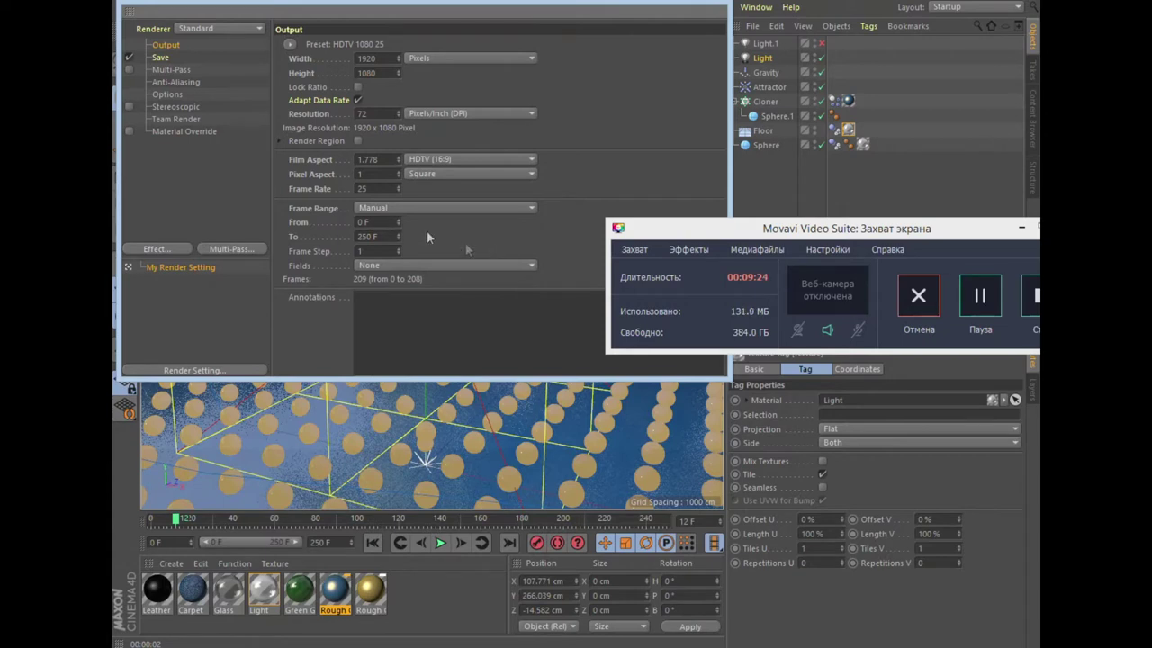
Step: Enable Material Override, preserving Diffuse Color and Luminance
{"action": "left_click", "coordinate": [165, 95]}
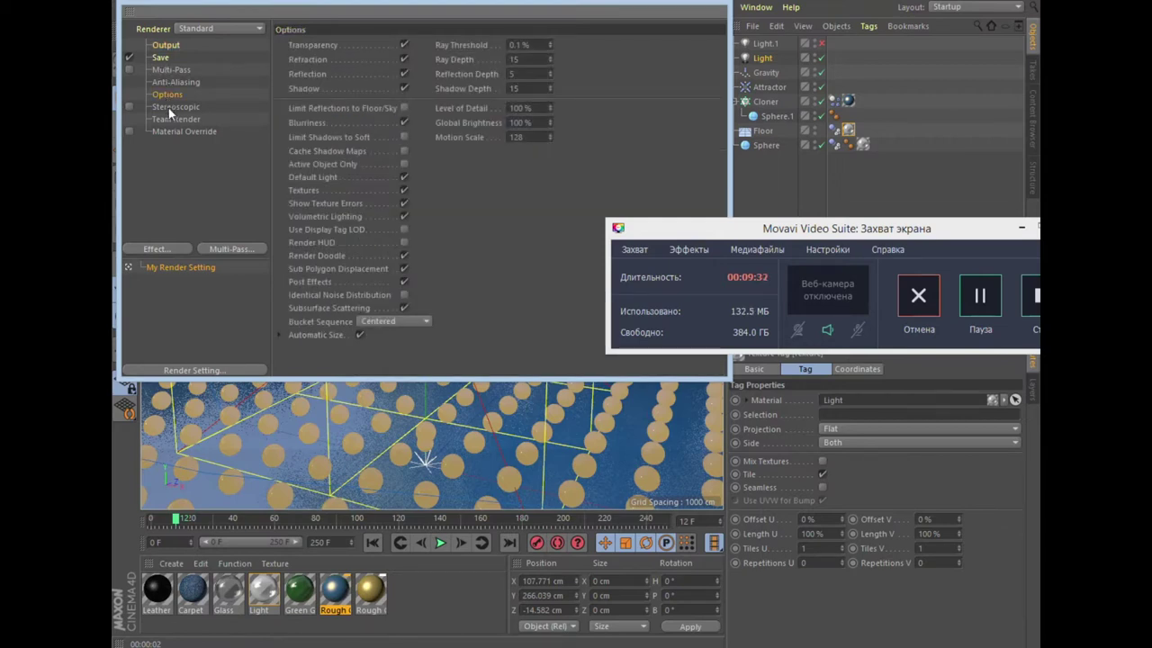
{"action": "left_click", "coordinate": [168, 107]}
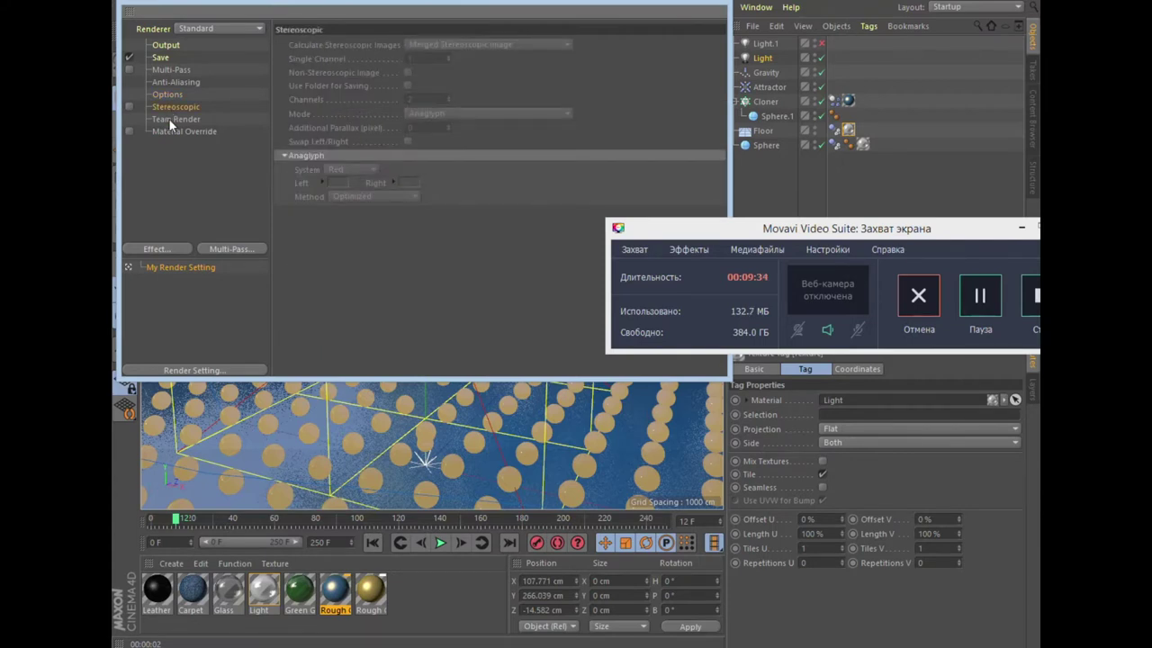
{"action": "left_click", "coordinate": [170, 132]}
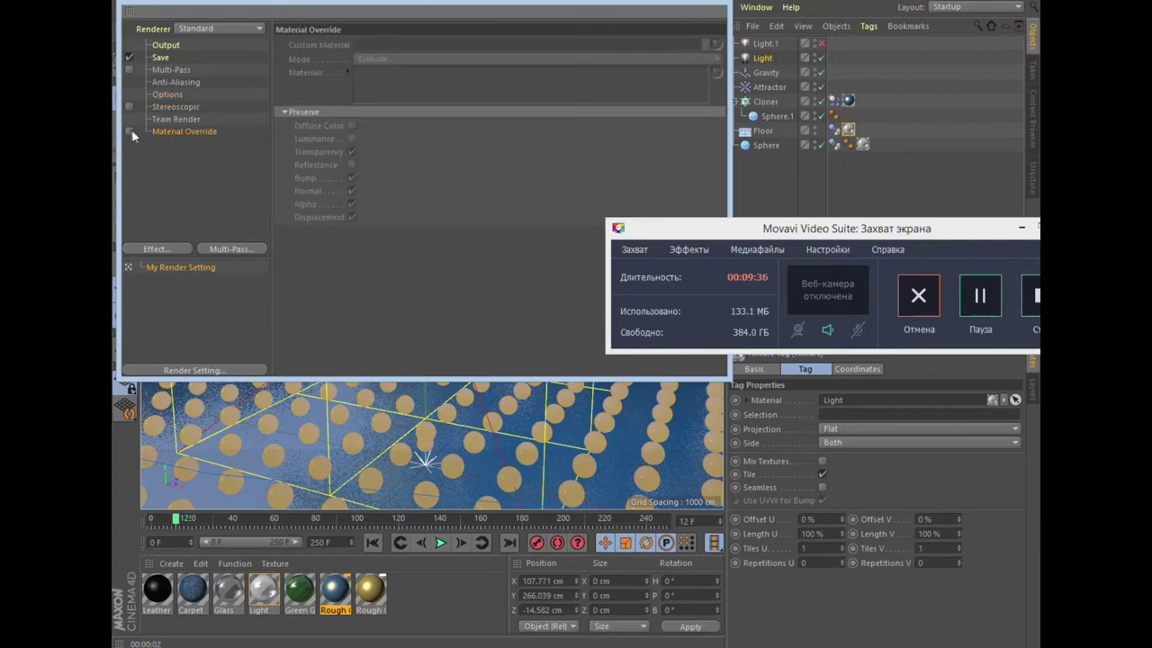
{"action": "left_click", "coordinate": [130, 132]}
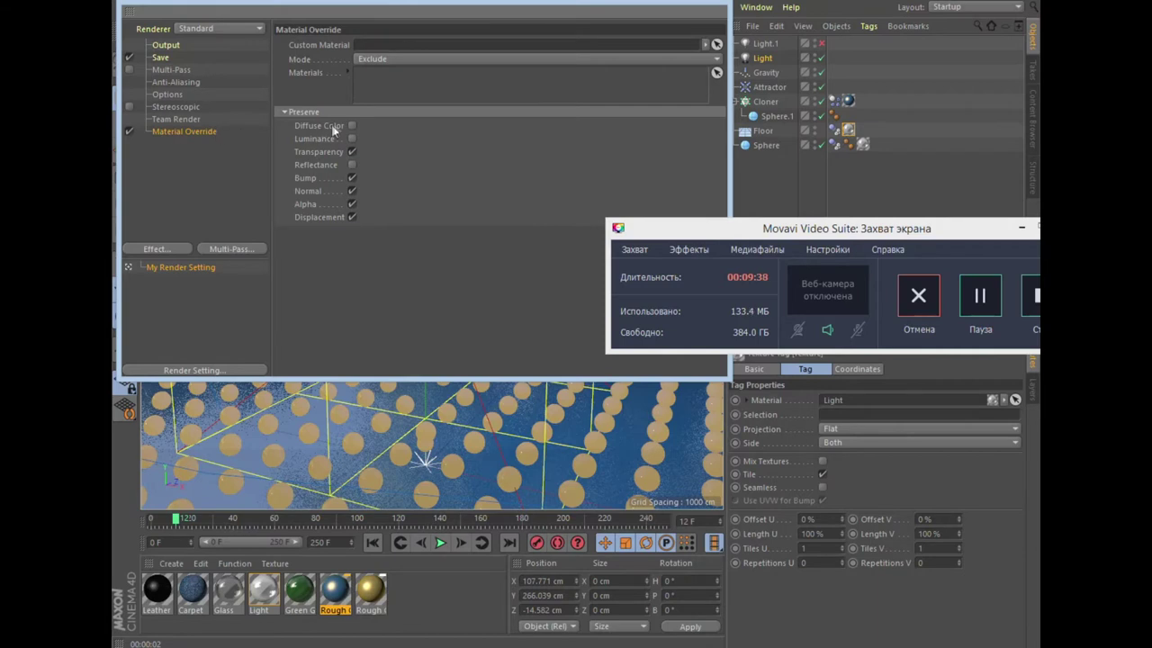
{"action": "left_click", "coordinate": [354, 125]}
{"action": "left_click", "coordinate": [354, 138]}
{"action": "left_click", "coordinate": [160, 58]}
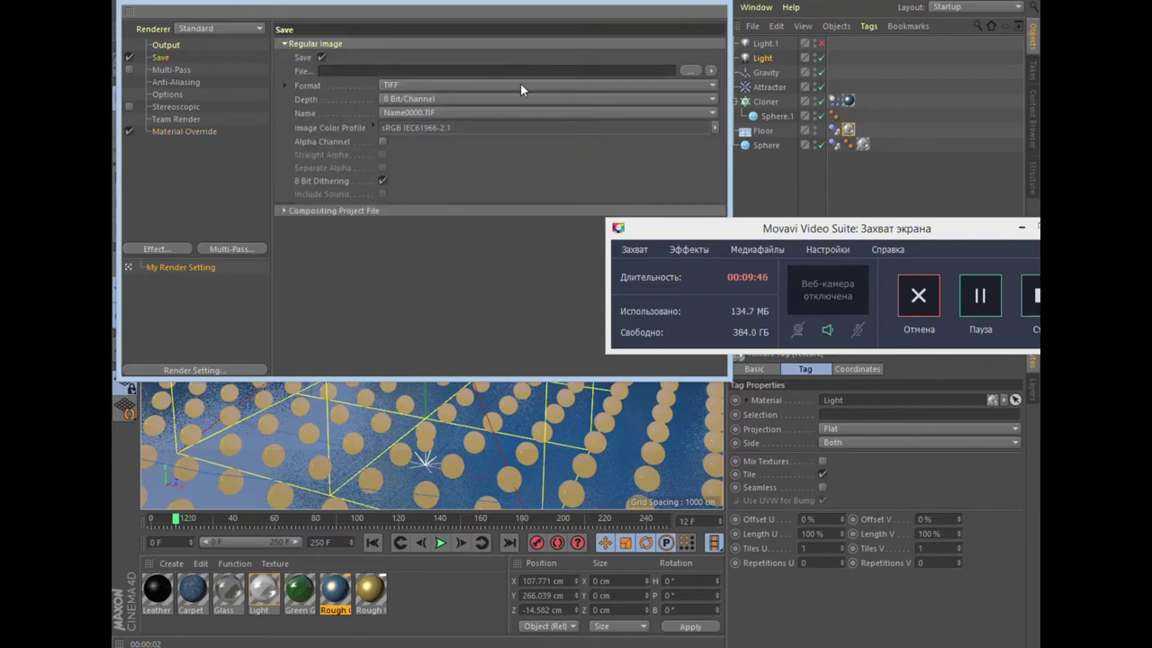
Step: Set the render output file to 'абстракция' in the 'тест шоурила' folder
{"action": "left_click", "coordinate": [694, 71]}
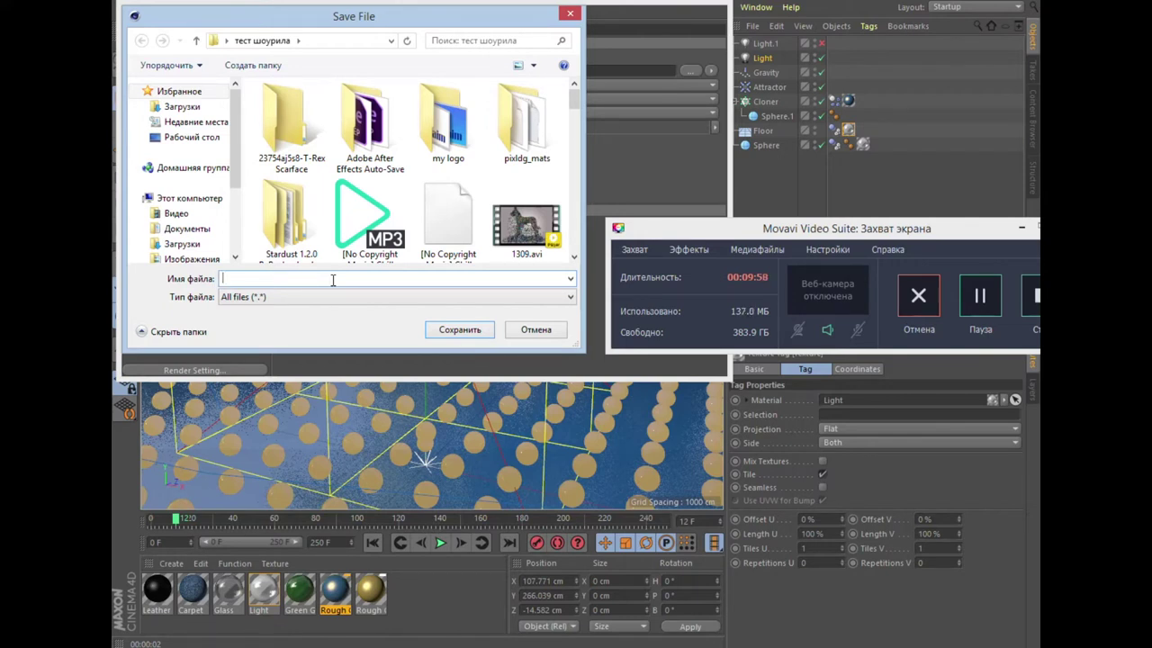
{"action": "type", "text": "f"}
{"action": "type", "text": "абстракция"}
{"action": "left_click", "coordinate": [449, 330]}
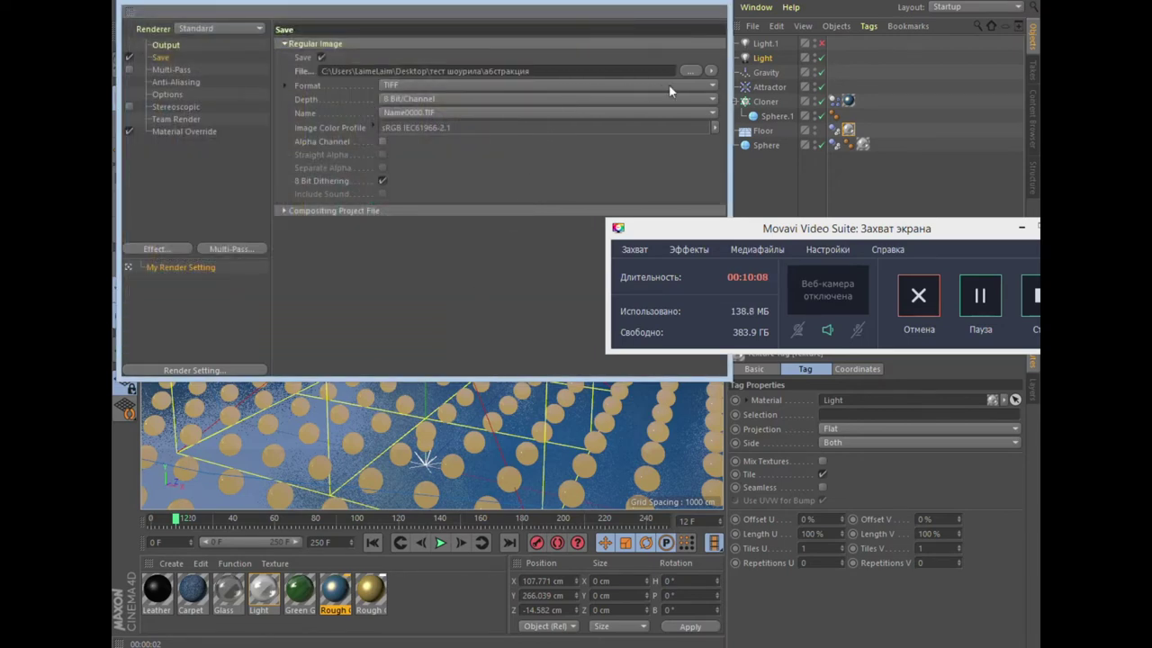
Step: Change the output format to MP4 and close Render Settings
{"action": "left_click", "coordinate": [671, 84]}
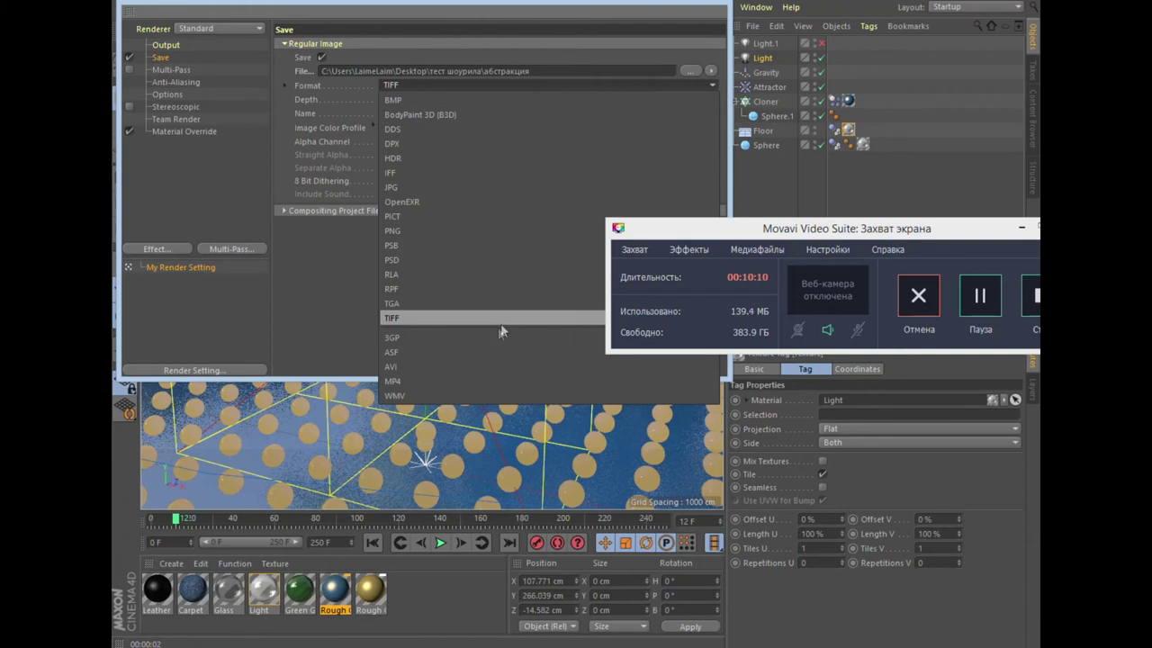
{"action": "left_click", "coordinate": [466, 380]}
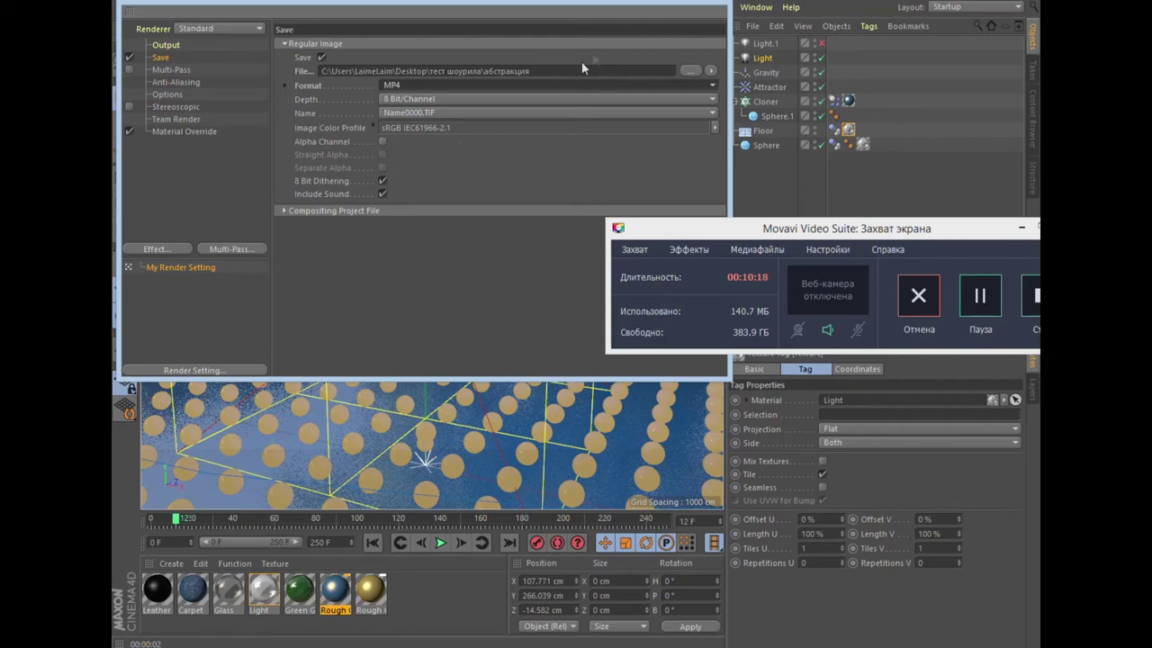
{"action": "left_click", "coordinate": [705, 3]}
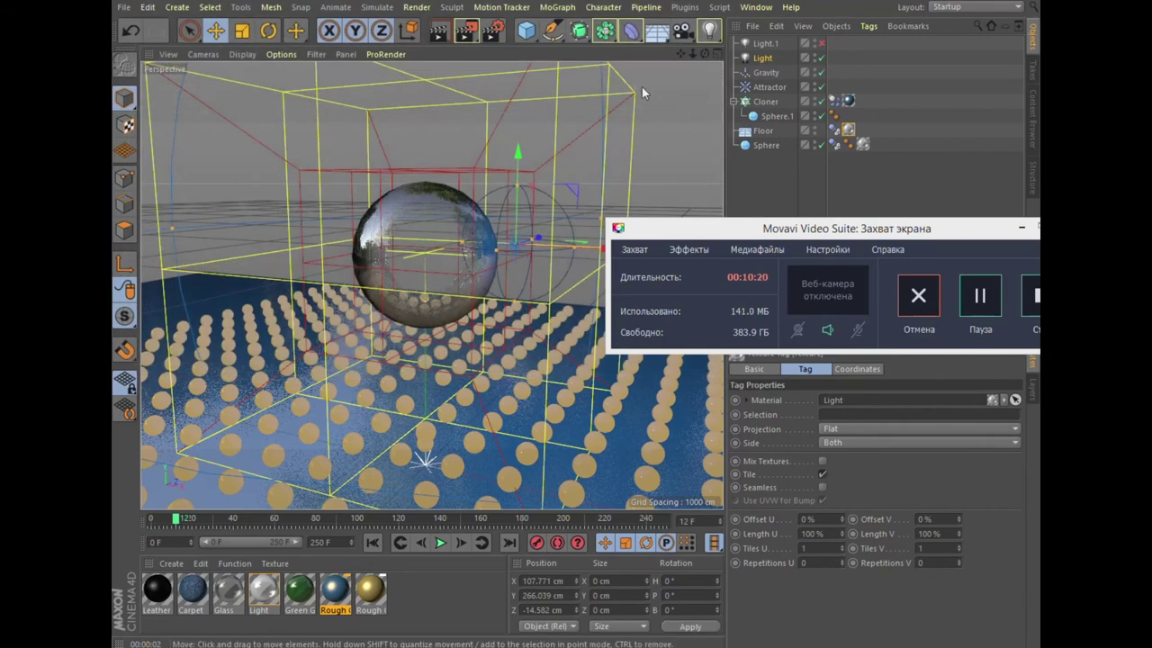
{"action": "left_click", "coordinate": [496, 32]}
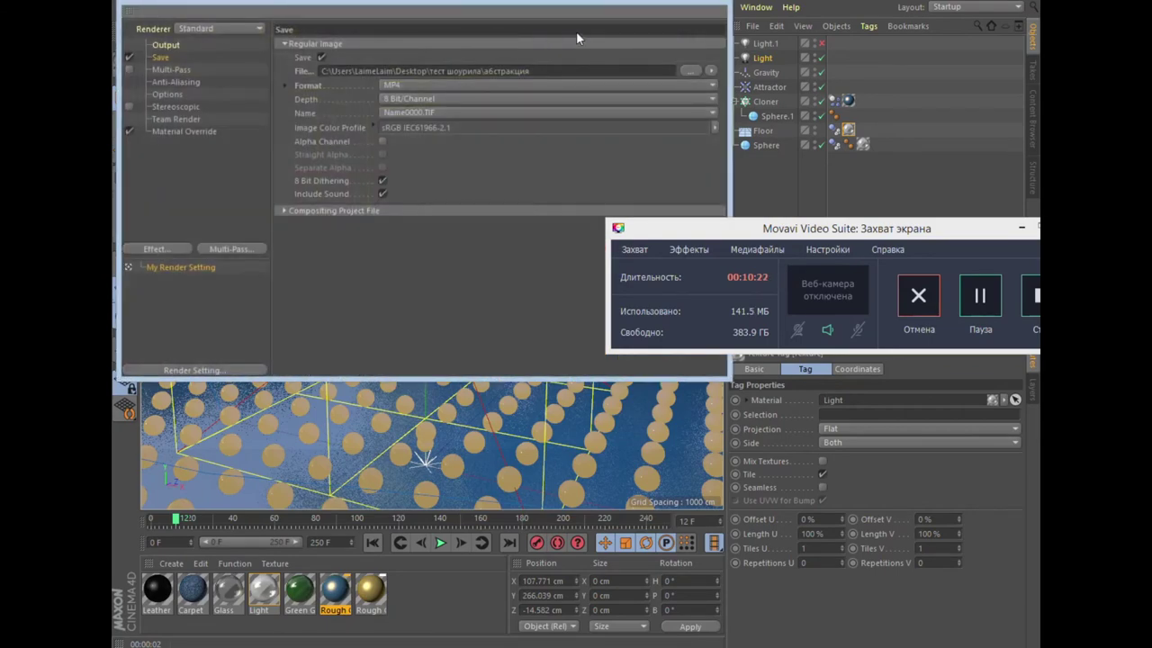
{"action": "left_click", "coordinate": [507, 38]}
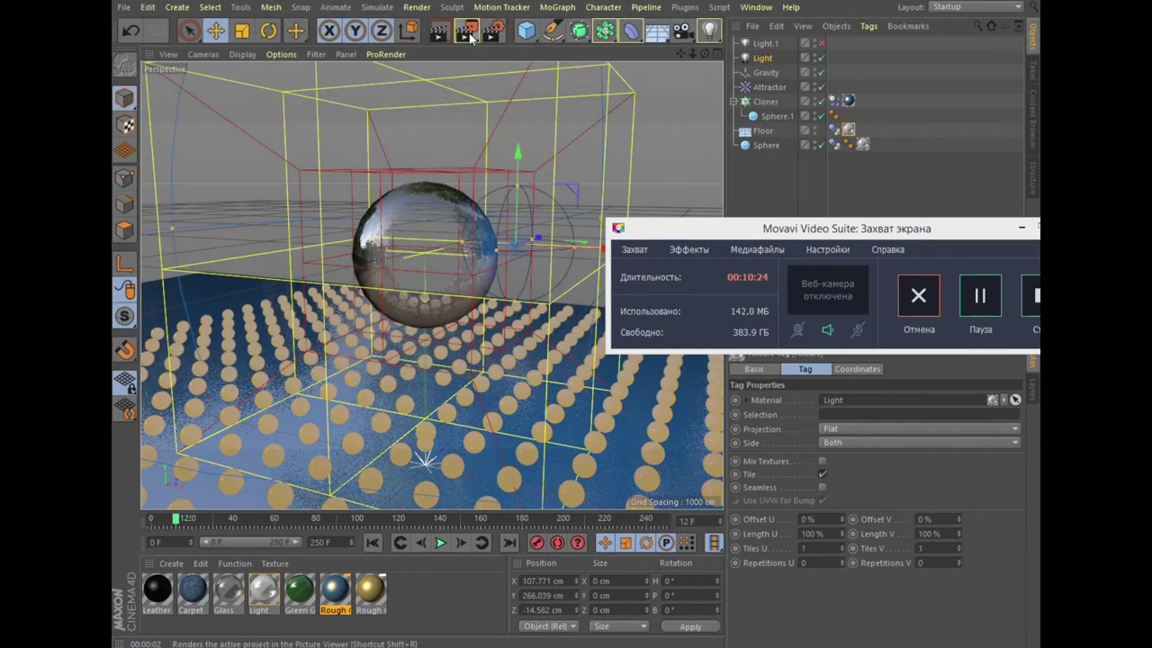
Step: Render the 1920×1080 абстракция animation to the Picture Viewer and watch the first frames complete
{"action": "left_click", "coordinate": [469, 32]}
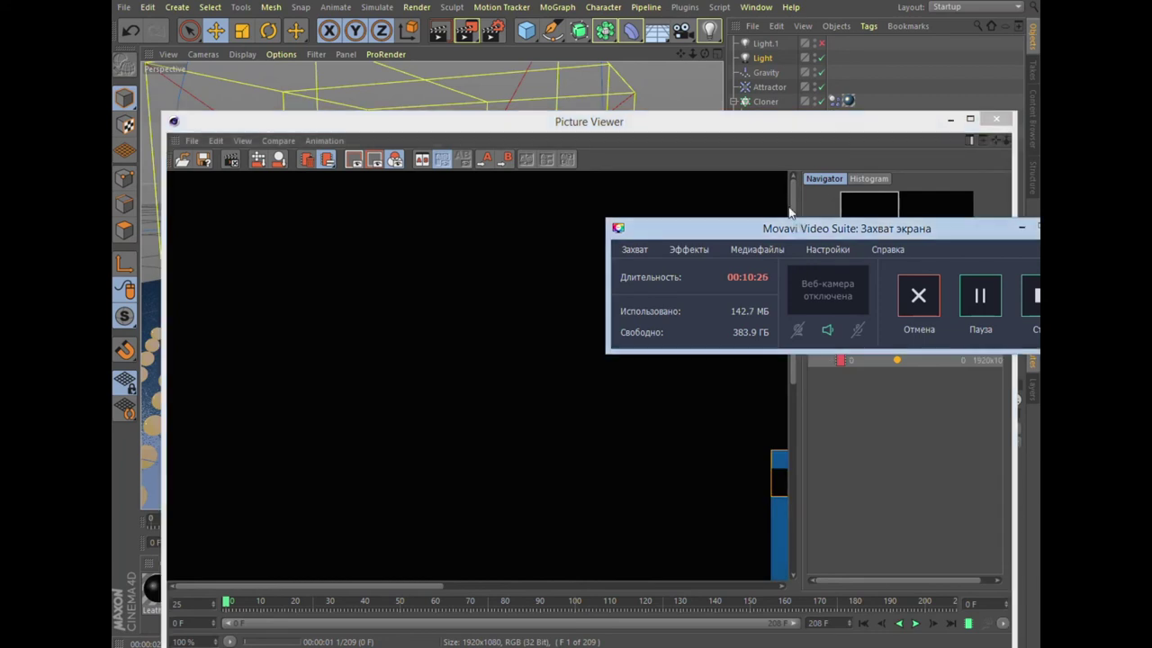
{"action": "mouse_move", "coordinate": [786, 227]}
{"action": "left_mouse_down"}
{"action": "mouse_move", "coordinate": [673, 2]}
{"action": "mouse_move", "coordinate": [632, 0]}
{"action": "left_mouse_up"}
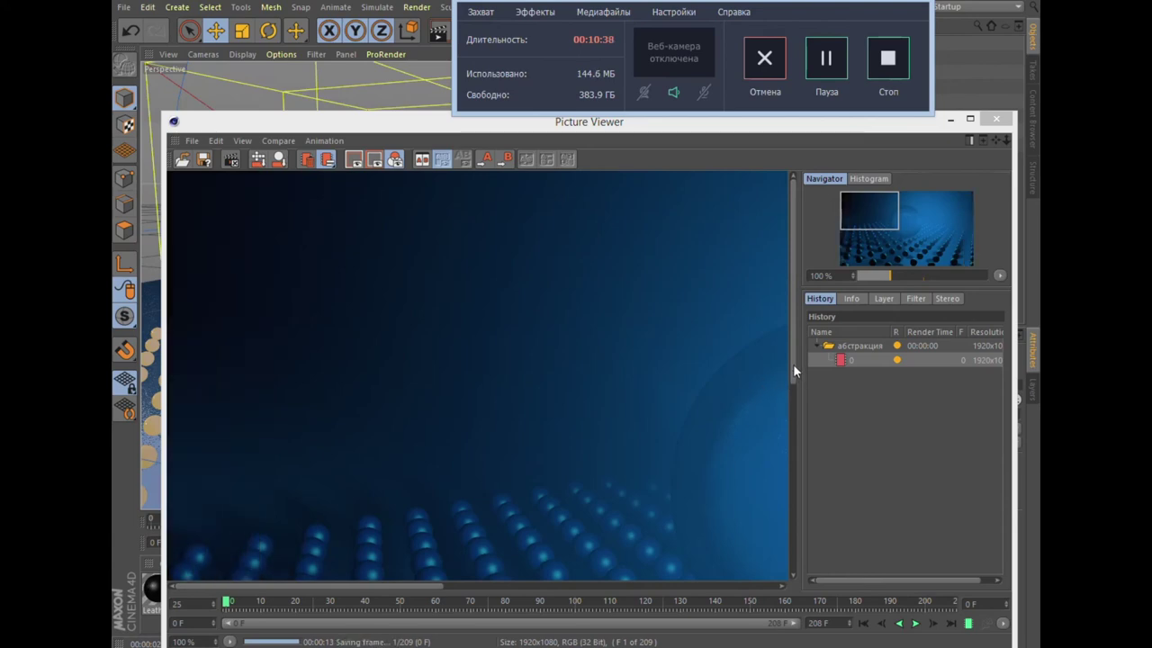
{"action": "left_click_drag", "start_coordinate": [793, 363], "coordinate": [793, 411]}
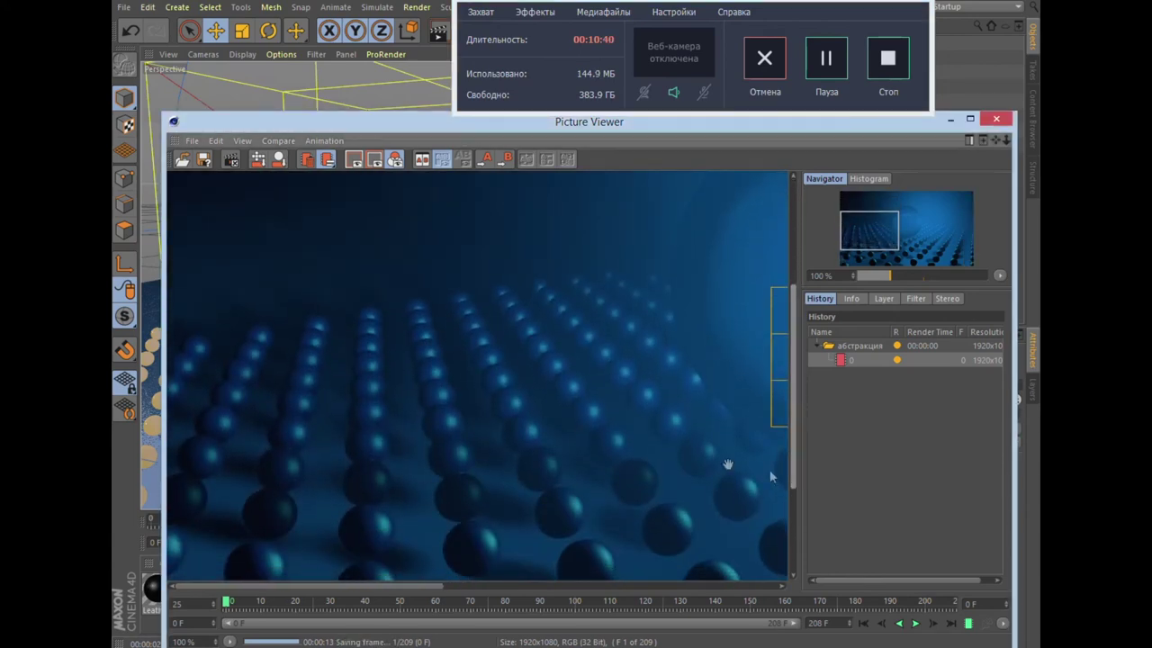
{"action": "scroll", "coordinate": [617, 430], "scroll_direction": "down", "scroll_amount": 2}
{"action": "scroll", "coordinate": [617, 432], "scroll_direction": "down", "scroll_amount": 1}
{"action": "scroll", "coordinate": [616, 433], "scroll_direction": "down", "scroll_amount": 1}
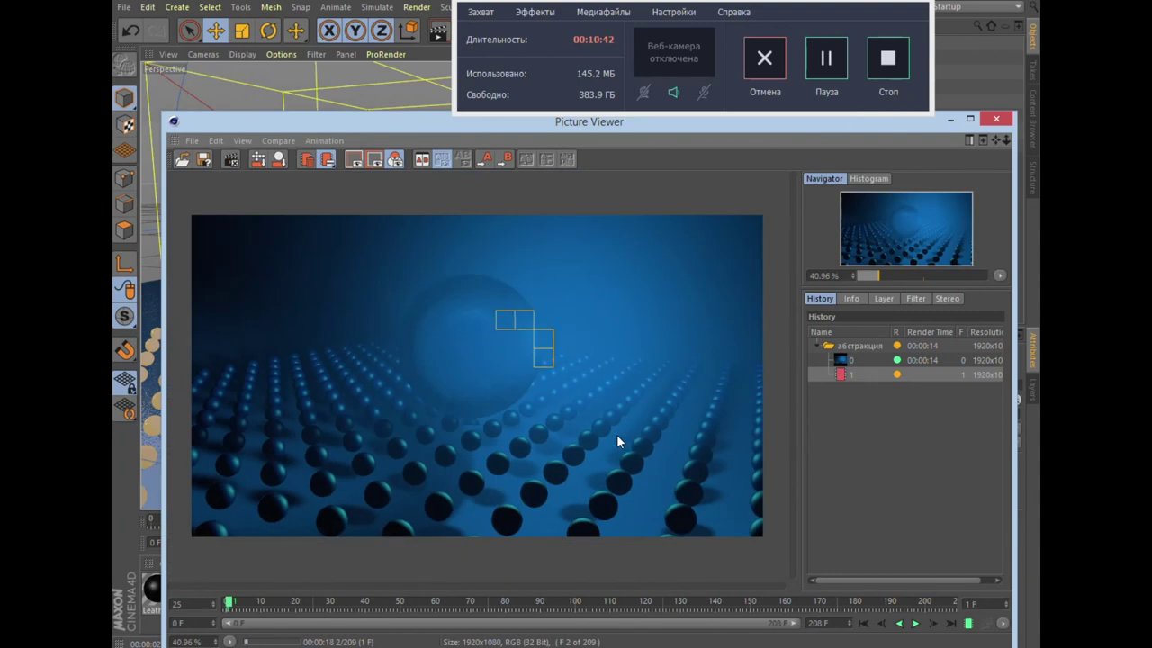